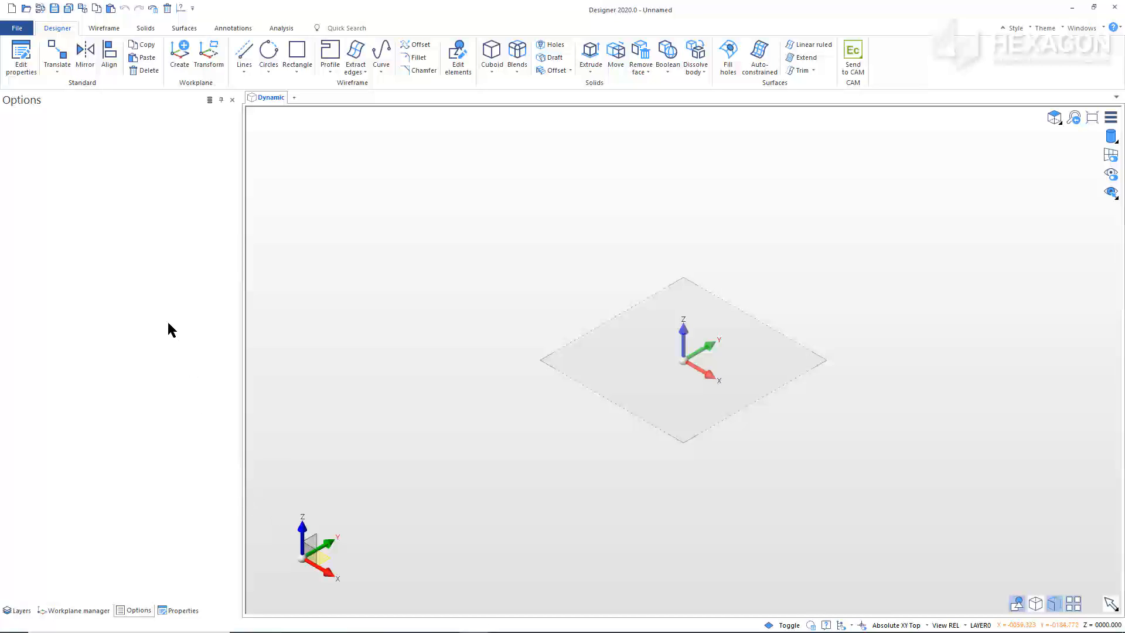
- Open the file 9 - Solid Manipulation.VDF from the 01_Jobs folder
click(26, 8)
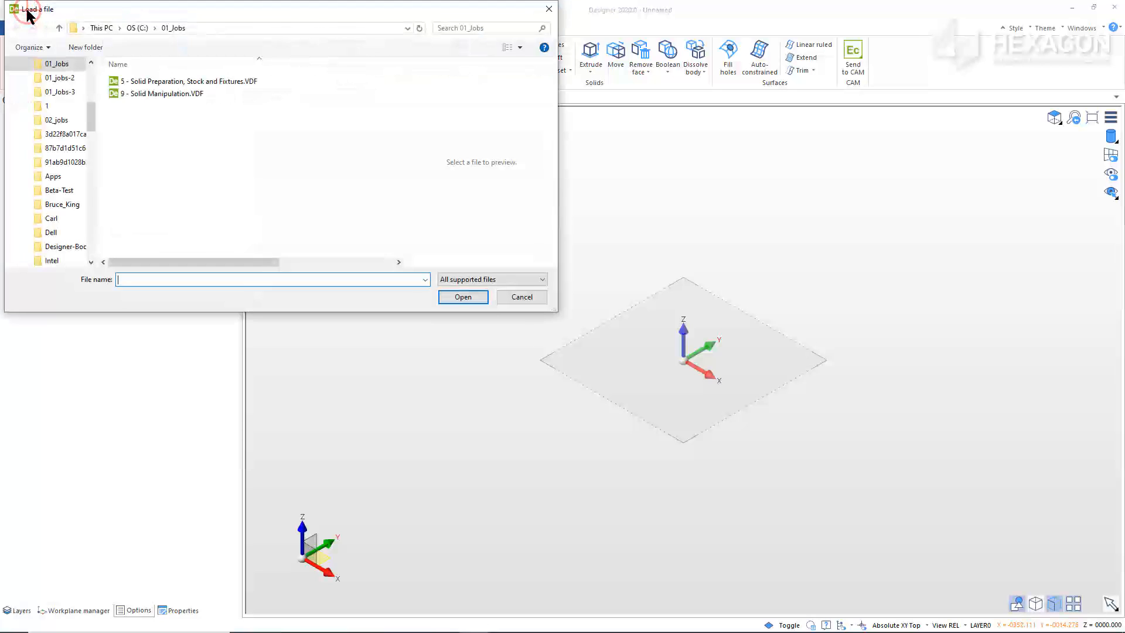
click(140, 94)
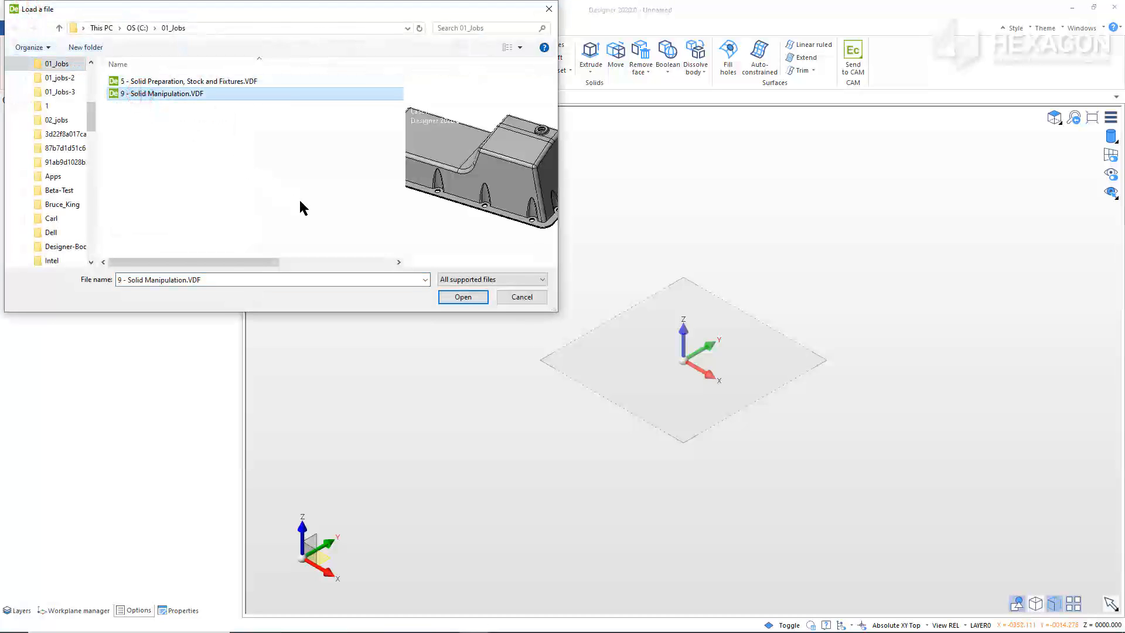
click(456, 298)
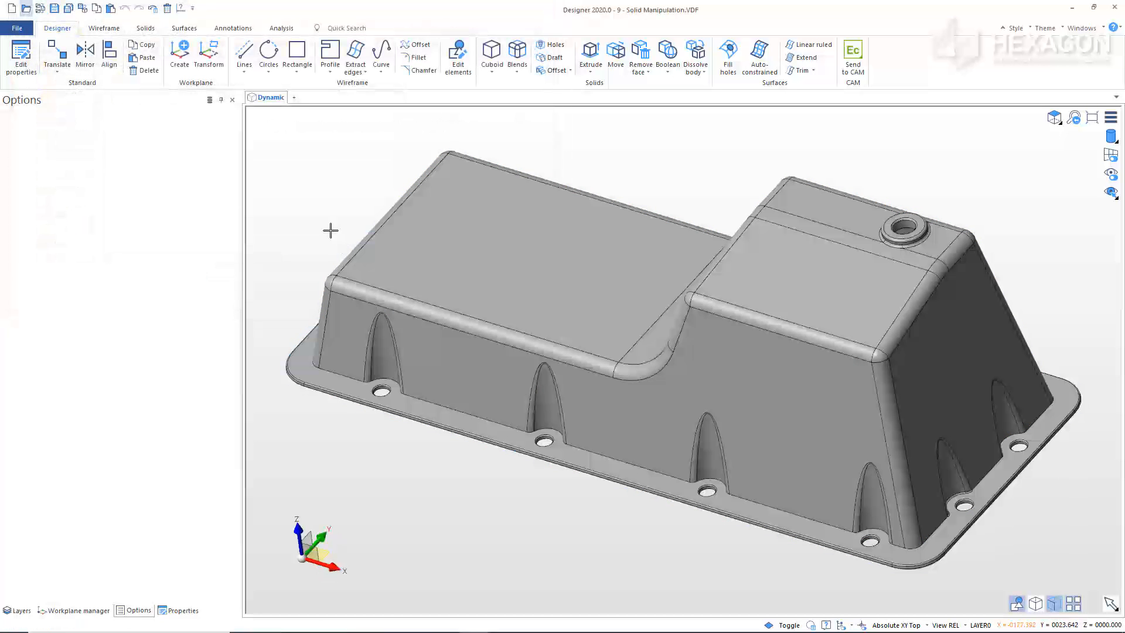
scroll(331, 231, down, 4)
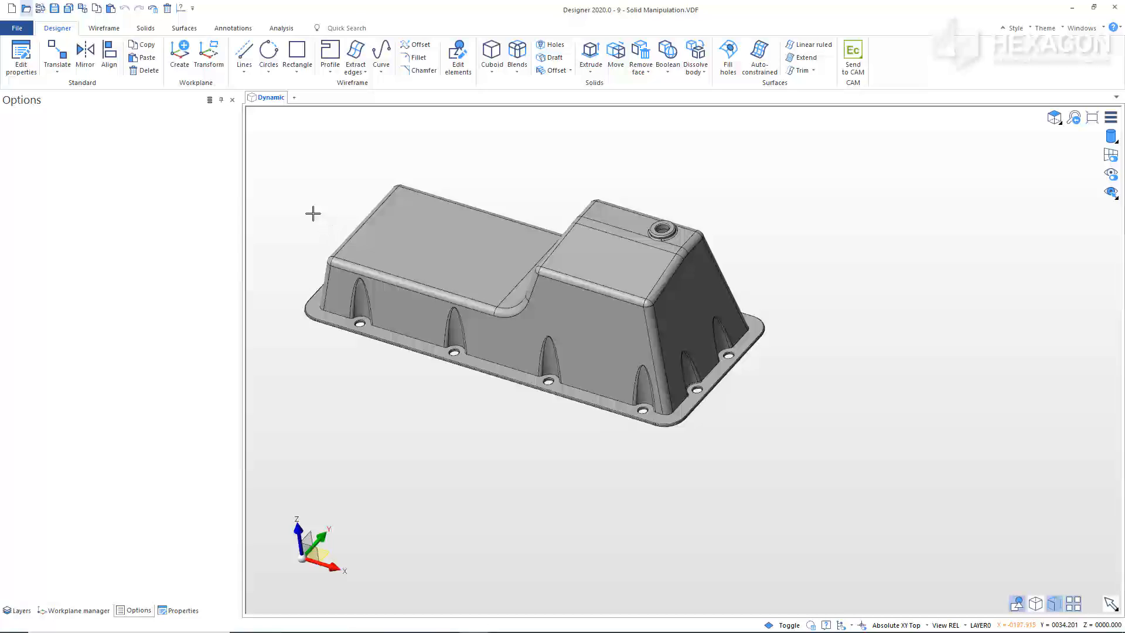
middle_drag(314, 213, 432, 240)
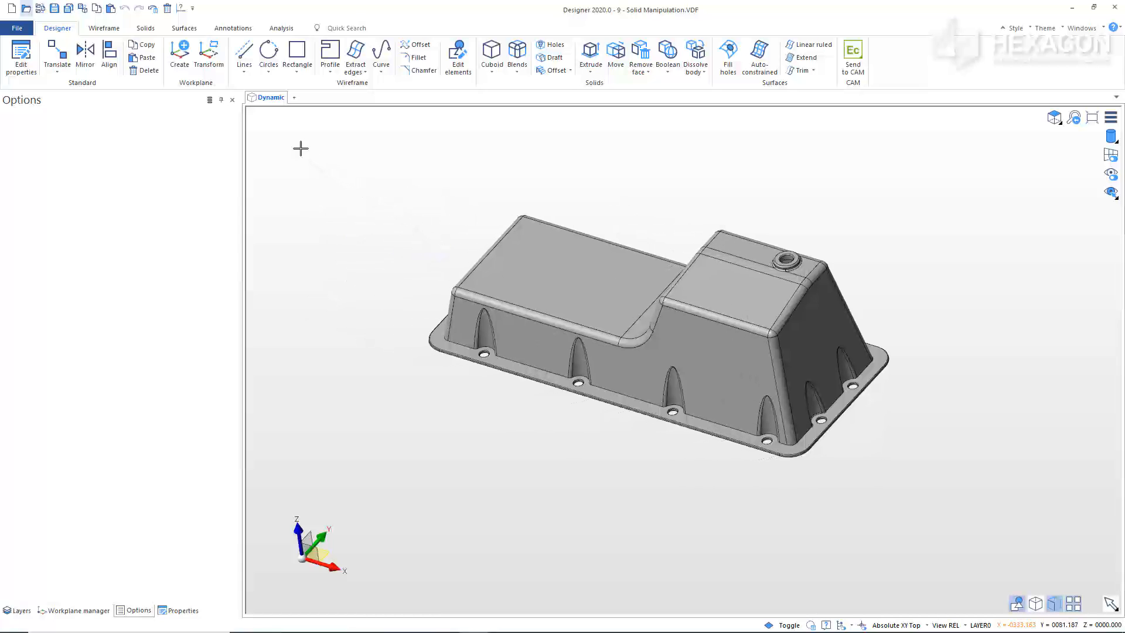
- Measure the distance between the centres of the first two flange holes along the pan's long front edge
click(182, 8)
click(181, 8)
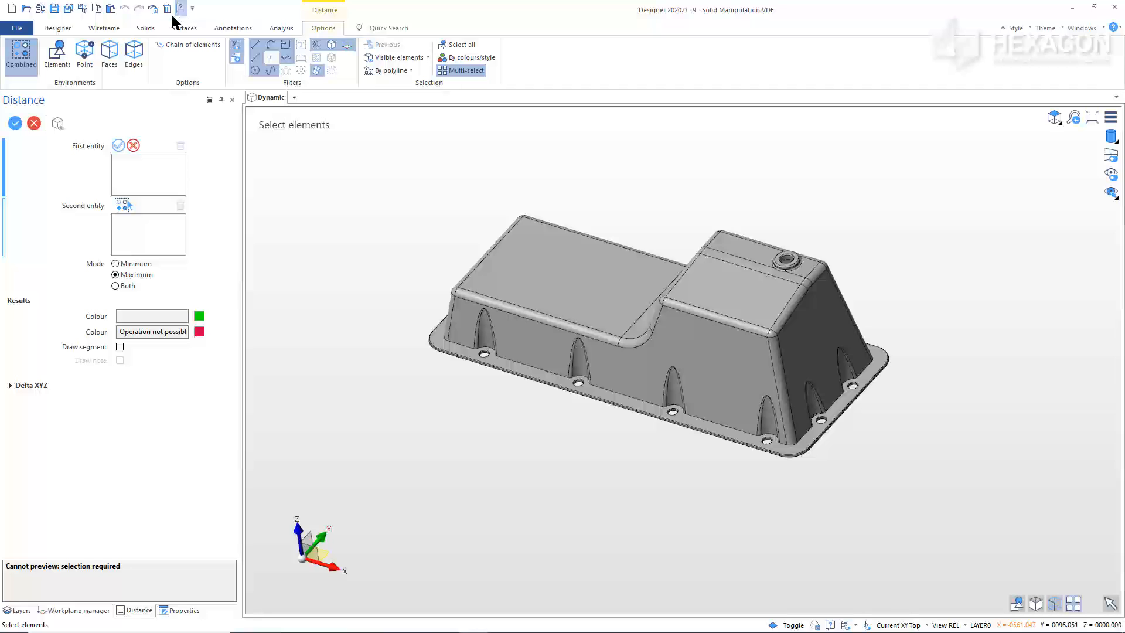
click(85, 51)
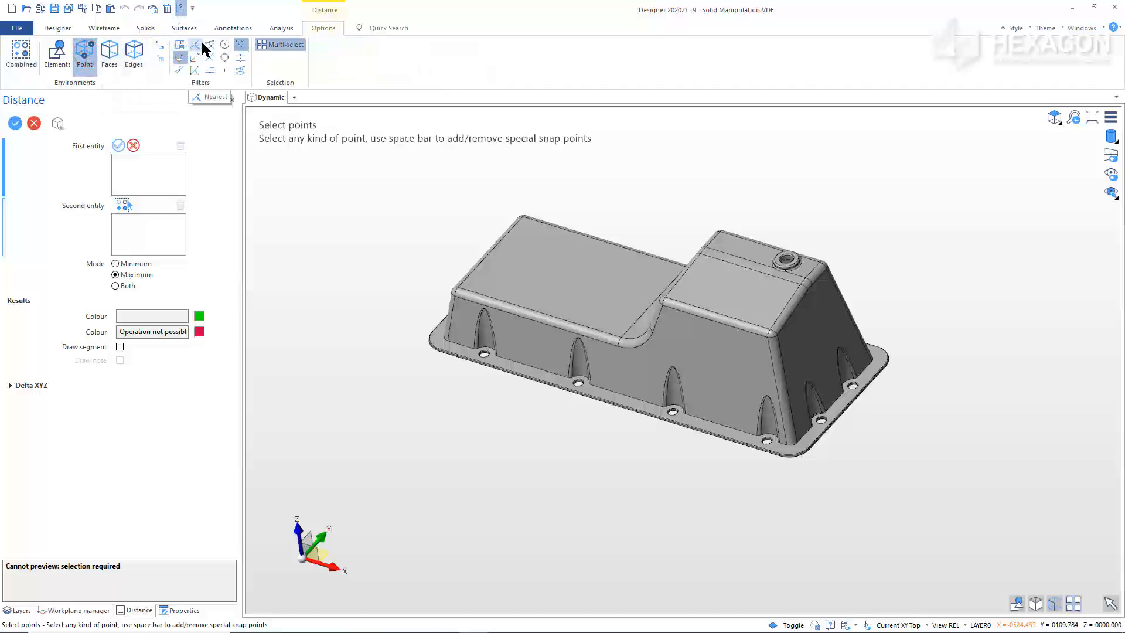
click(224, 45)
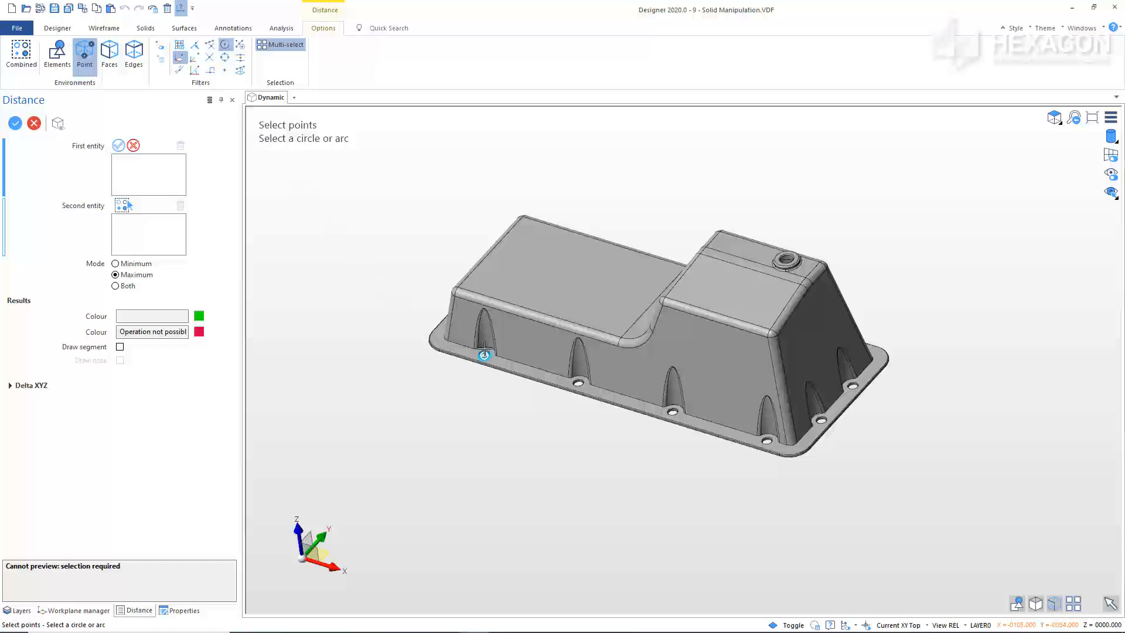
scroll(485, 350, up, 6)
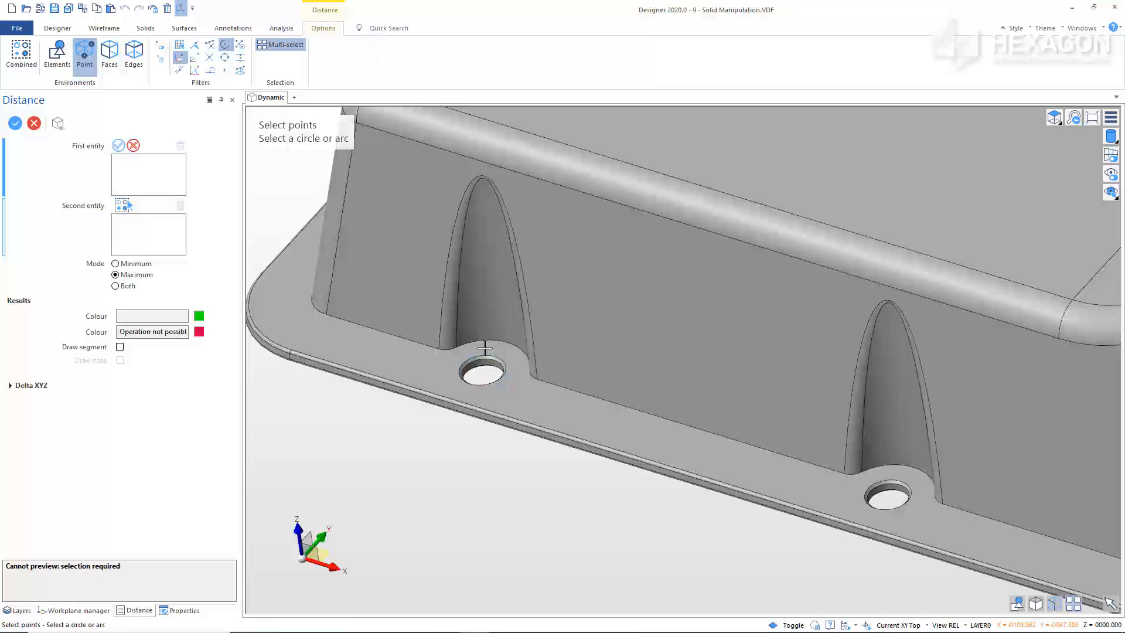
click(484, 351)
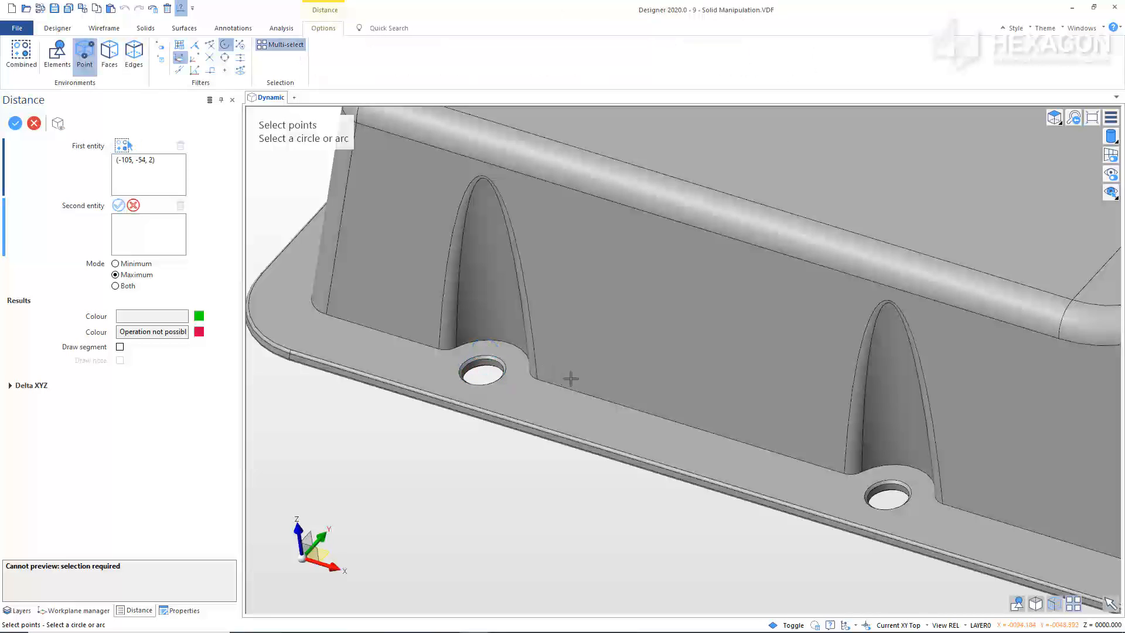
click(890, 479)
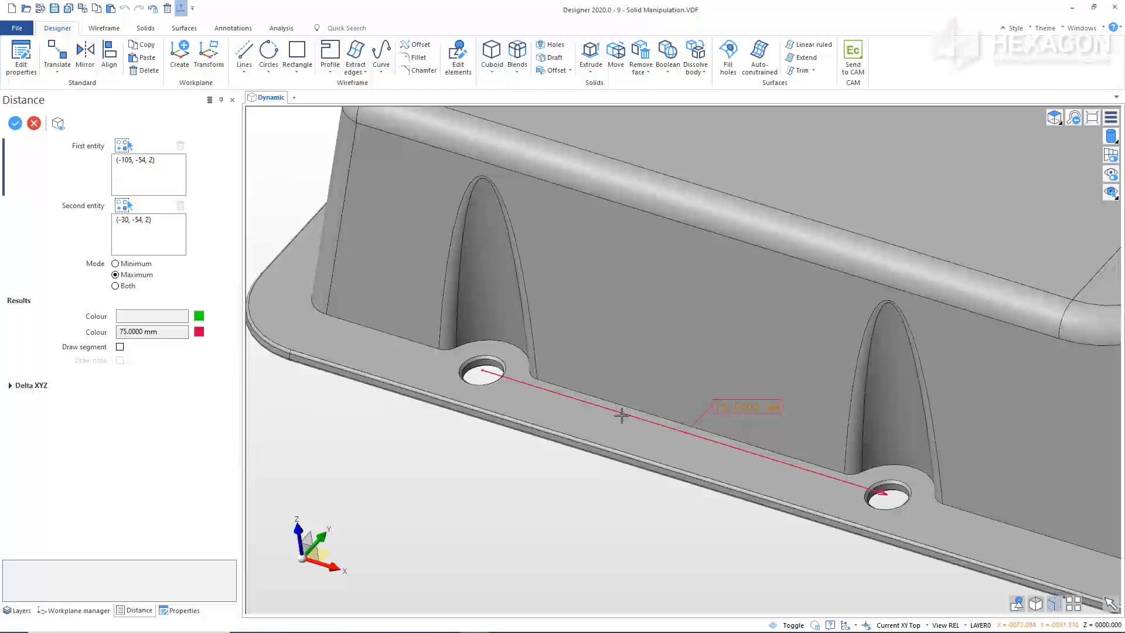
right_click(472, 452)
right_click(472, 452)
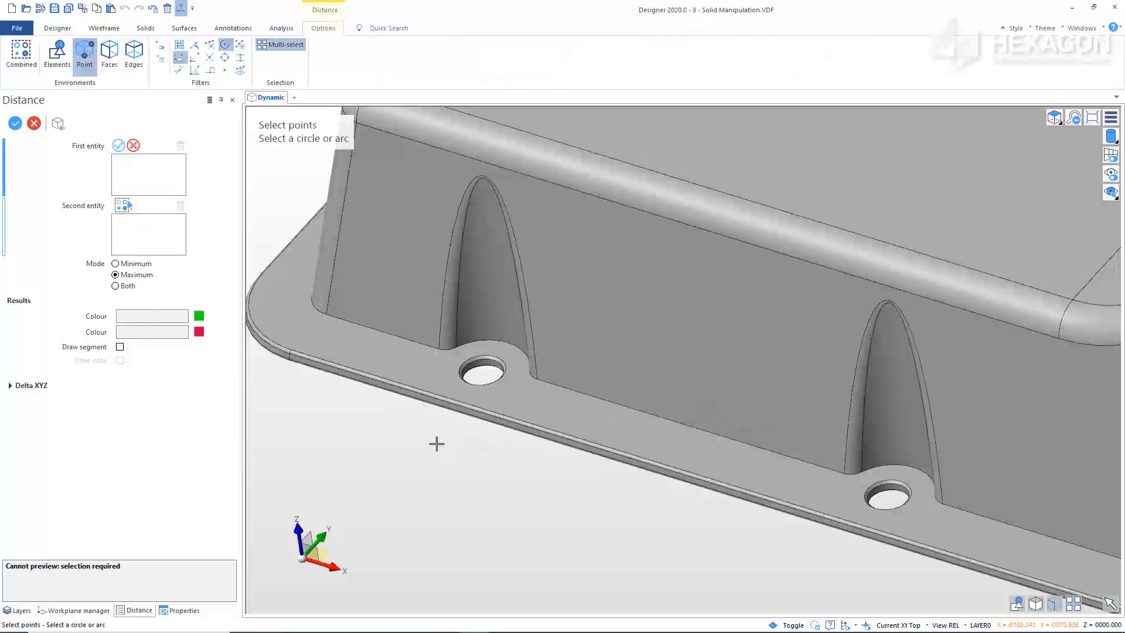
- Measure the centre distance across the pan's width between the first front flange hole and the opposite rear flange hole
middle_drag(436, 444, 479, 503)
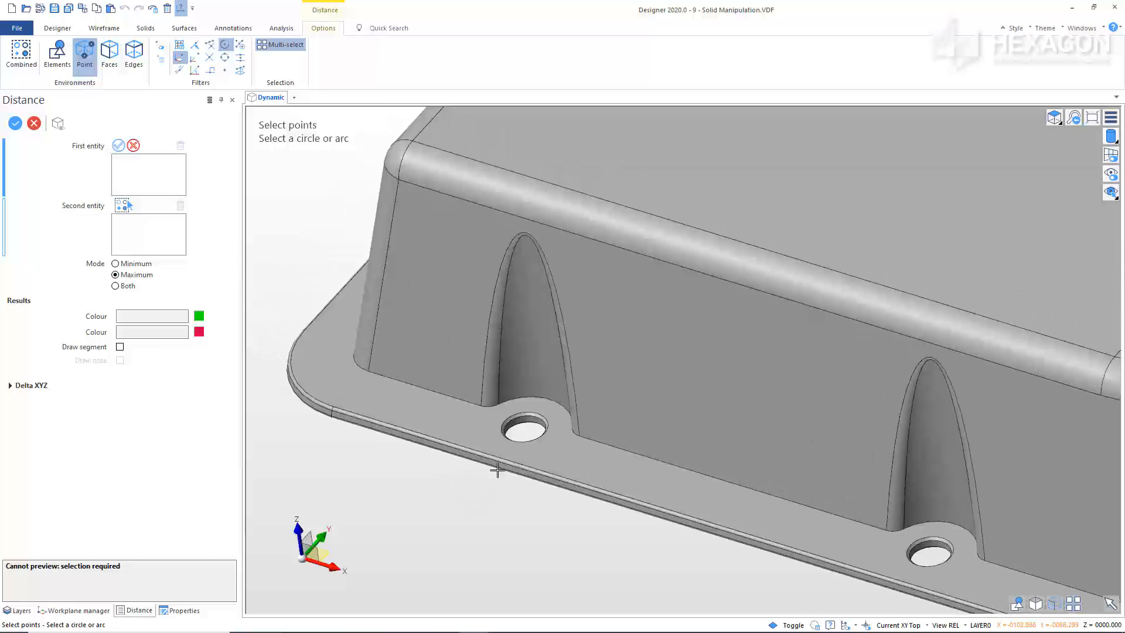
click(531, 405)
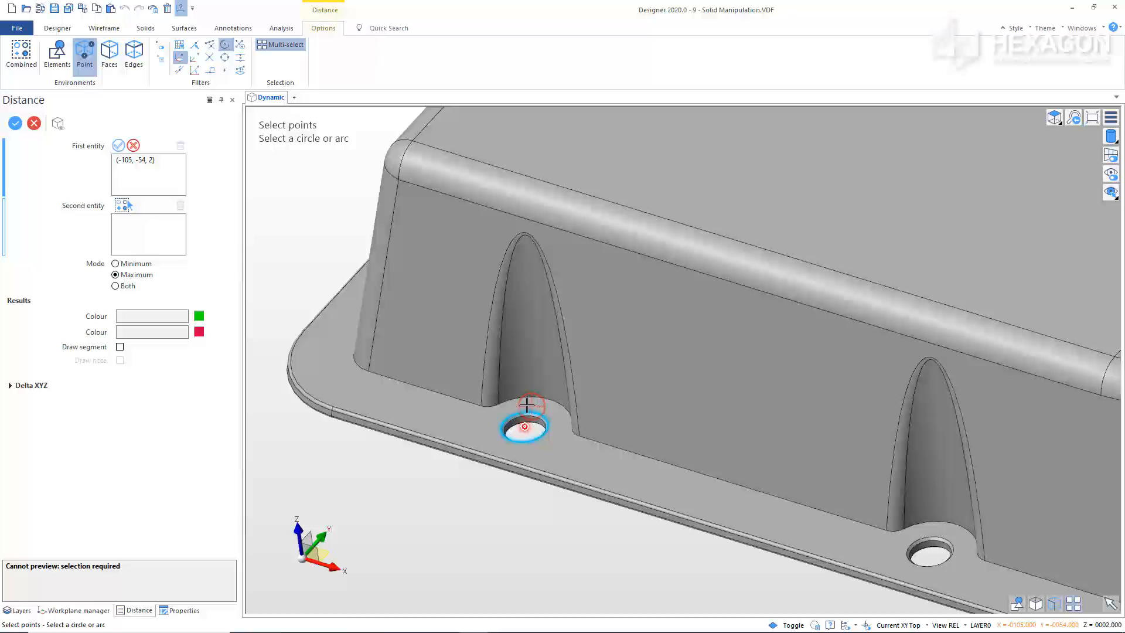
right_click(527, 406)
scroll(326, 245, down, 5)
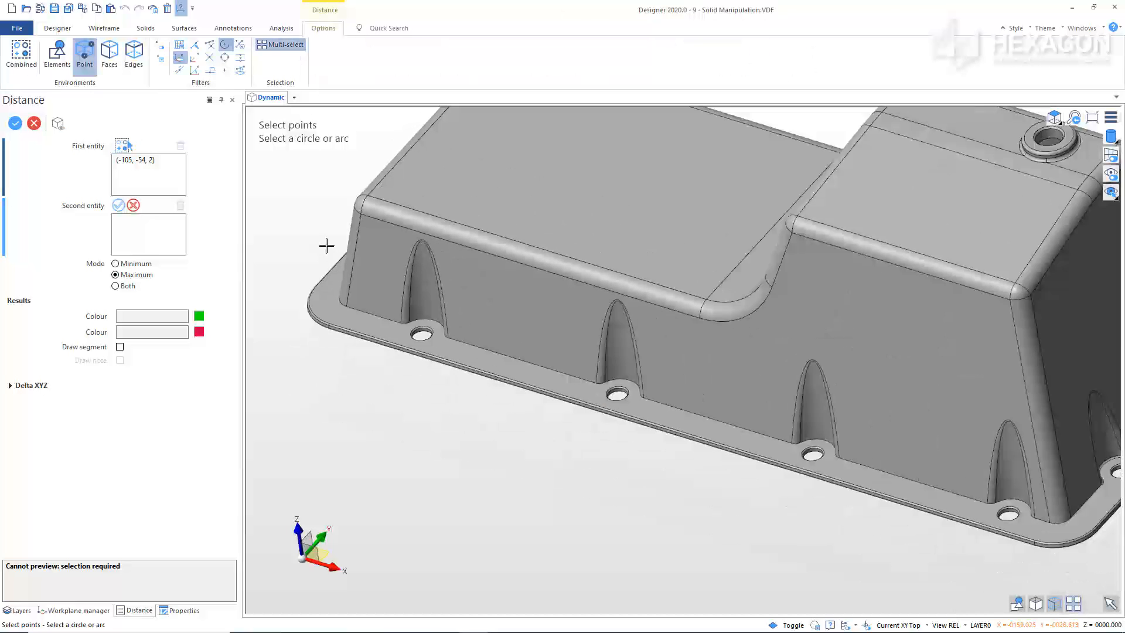
scroll(329, 231, up, 3)
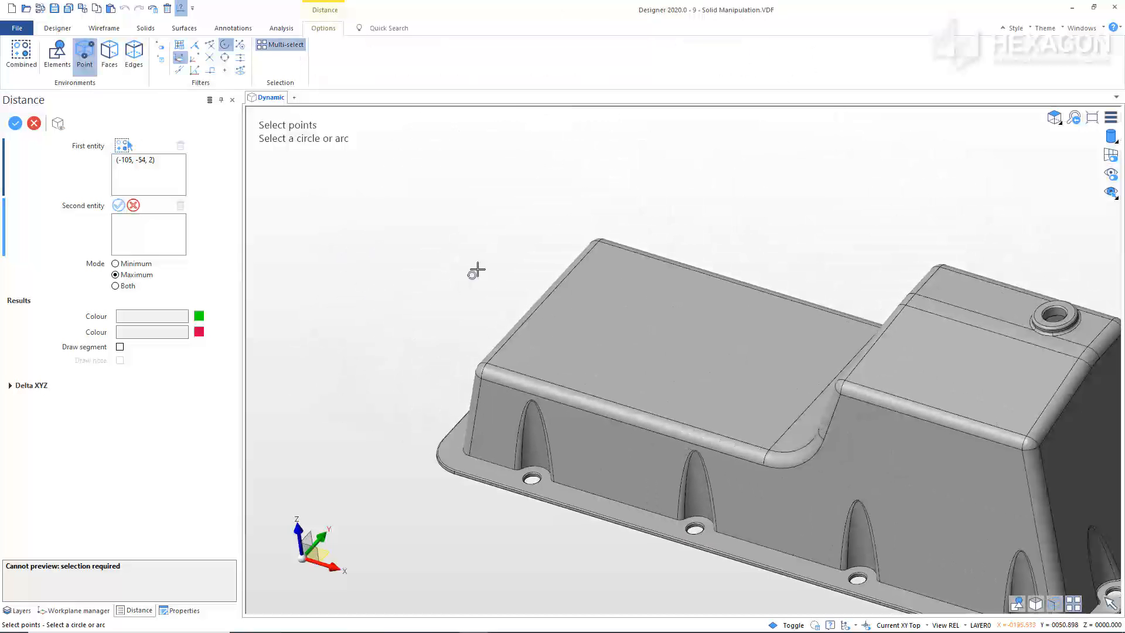
middle_drag(476, 269, 465, 297)
scroll(735, 165, up, 3)
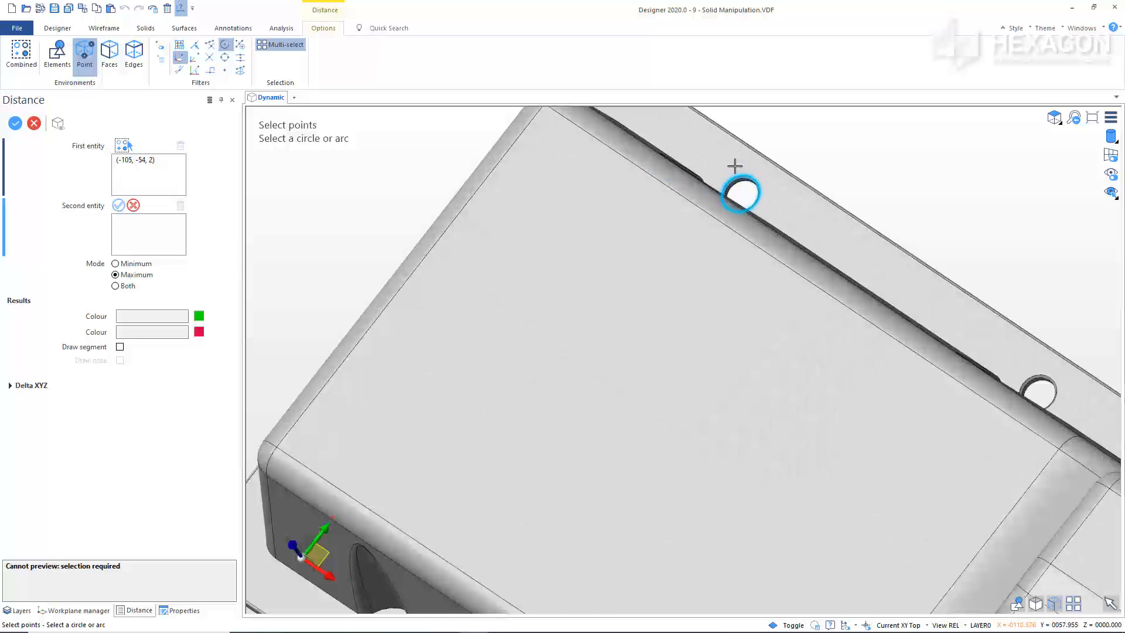
click(739, 174)
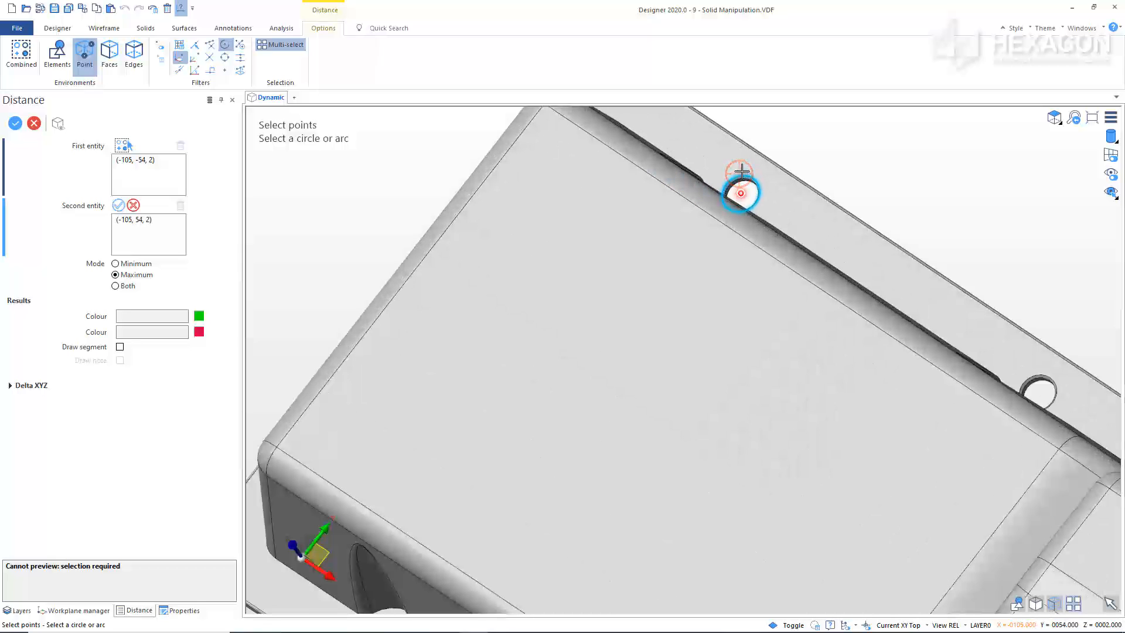
scroll(809, 138, down, 4)
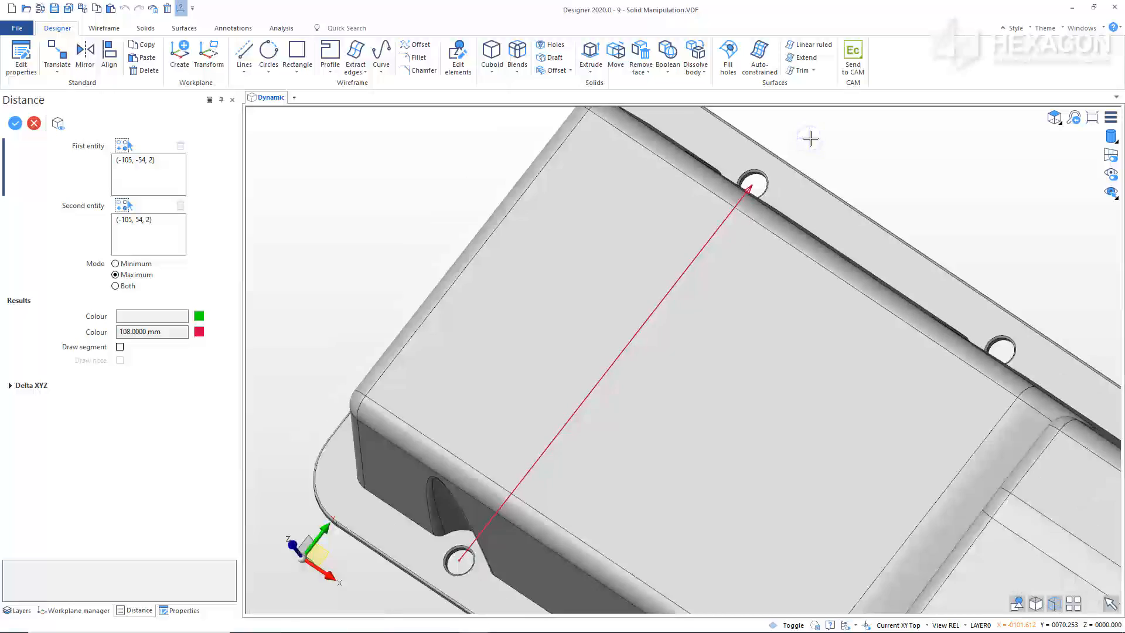
middle_drag(679, 308, 797, 232)
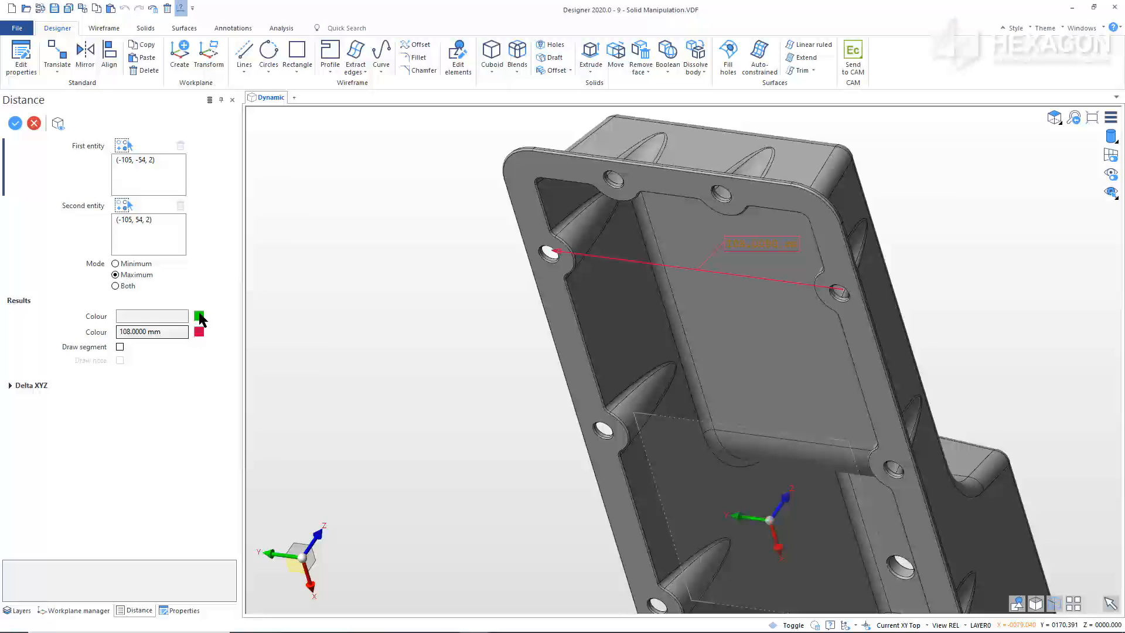
right_click(279, 251)
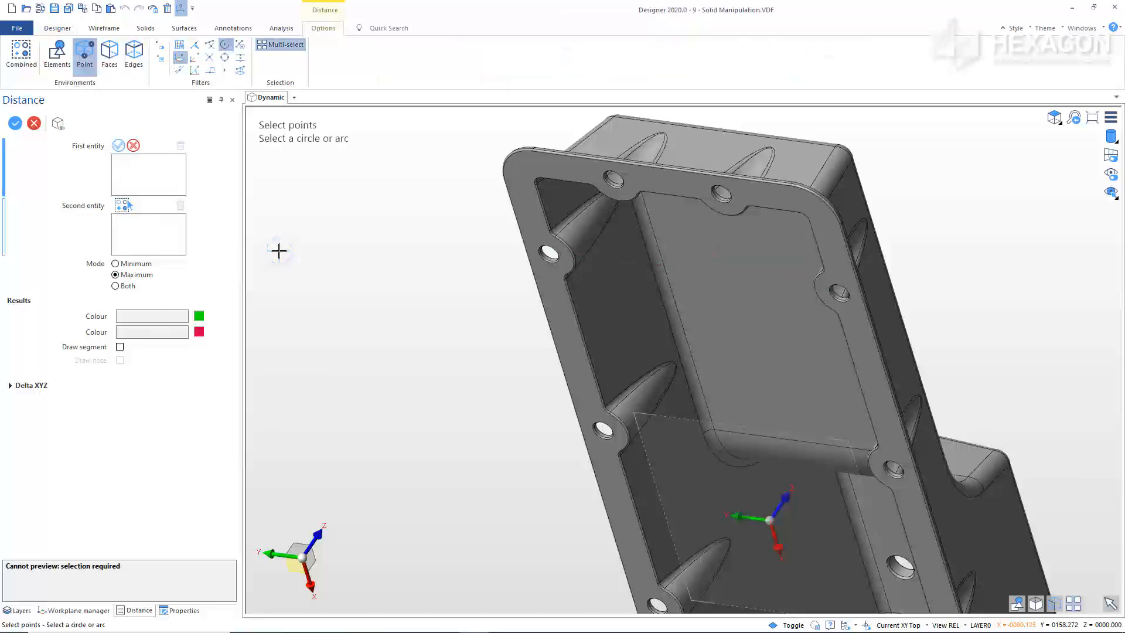
right_click(279, 251)
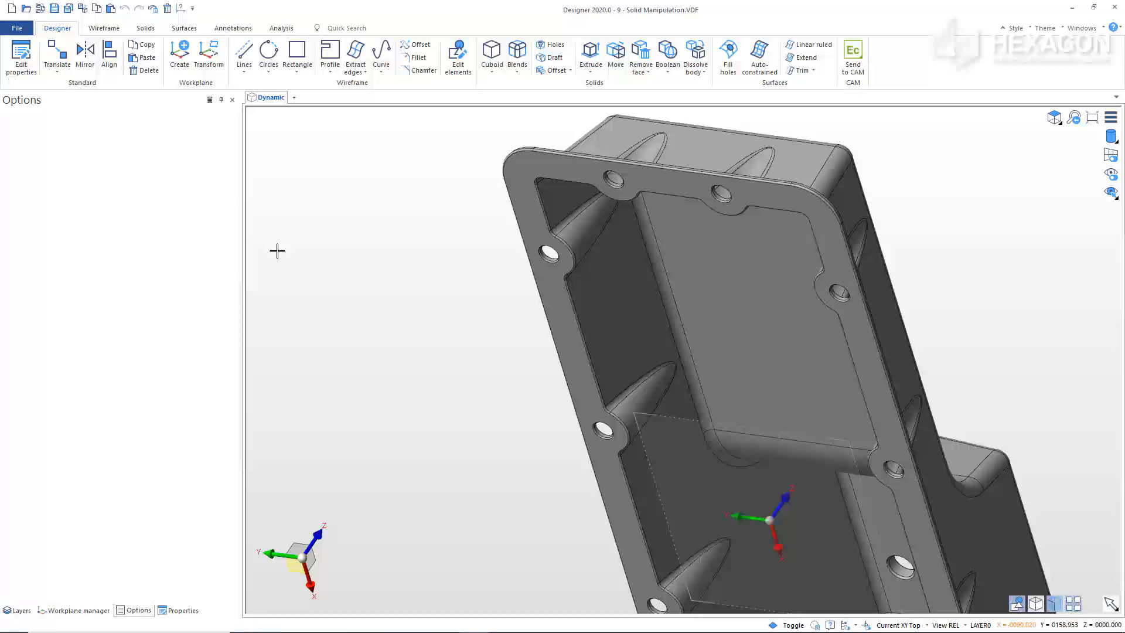
- In the top view, draw a vertical line segment between the first and second long-edge holes, extending past both long edges of the pan
key(F5)
scroll(276, 251, down, 2)
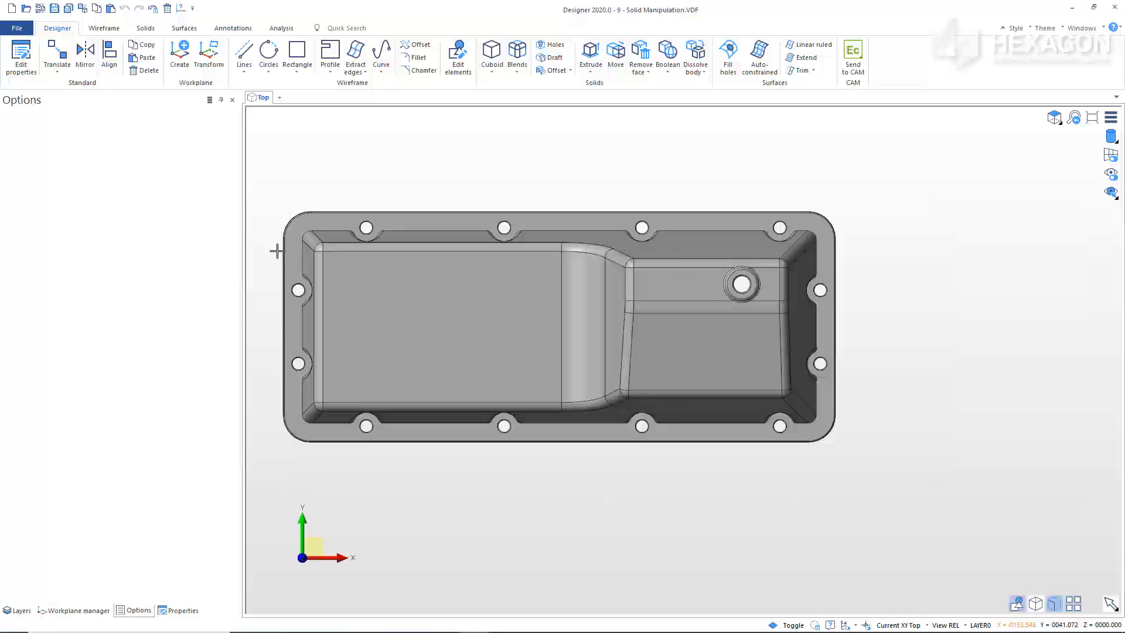
middle_drag(311, 170, 417, 178)
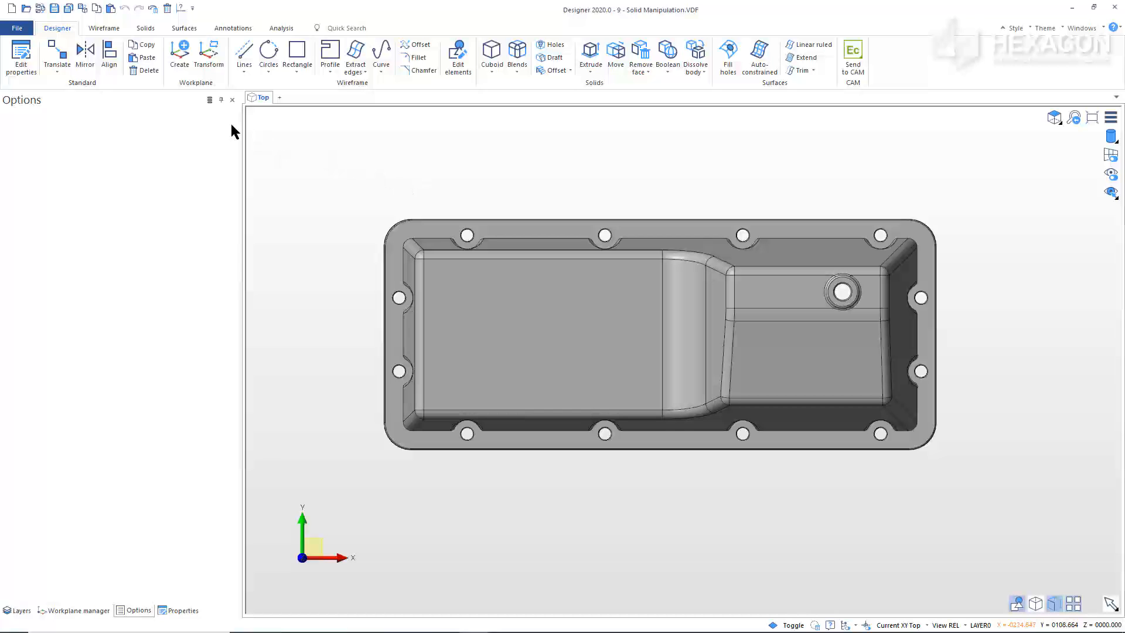
click(110, 30)
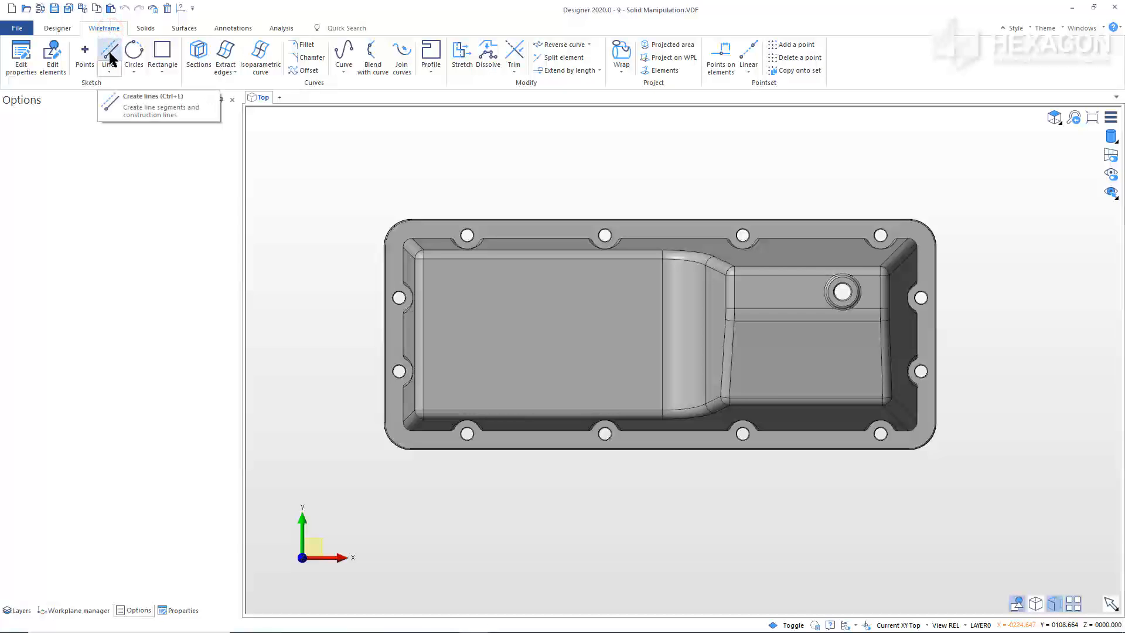
click(110, 52)
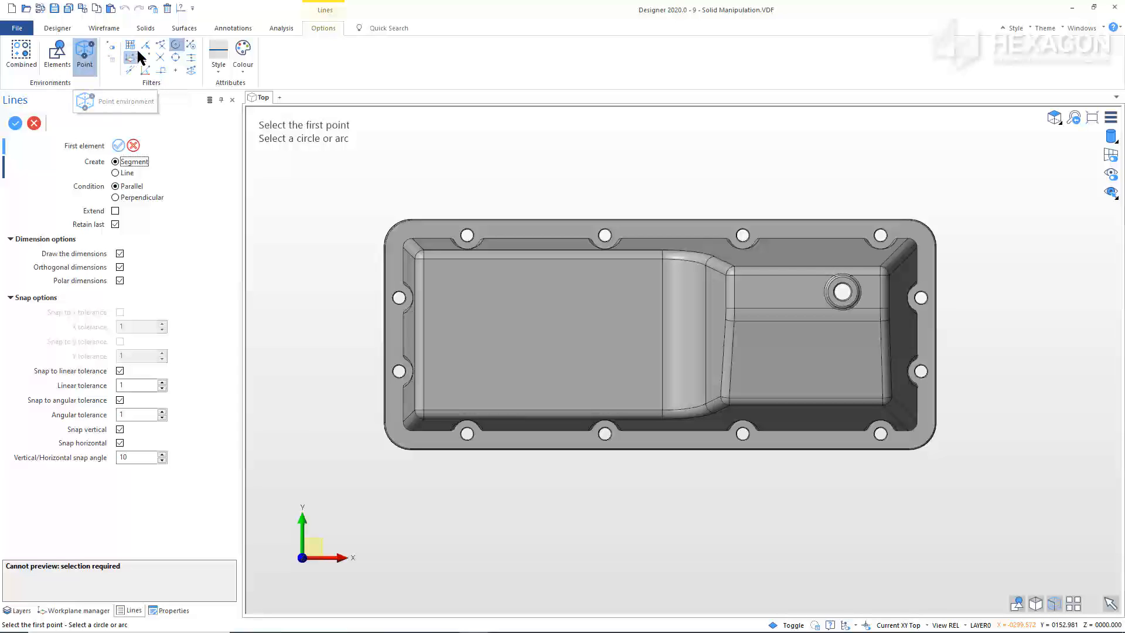
click(191, 45)
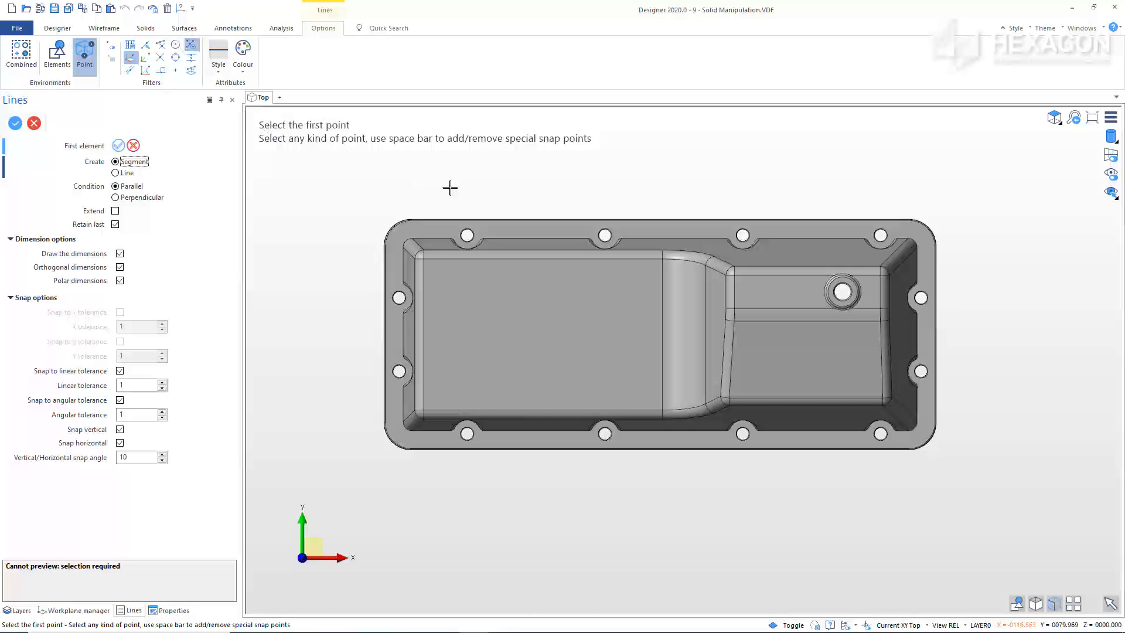
click(525, 204)
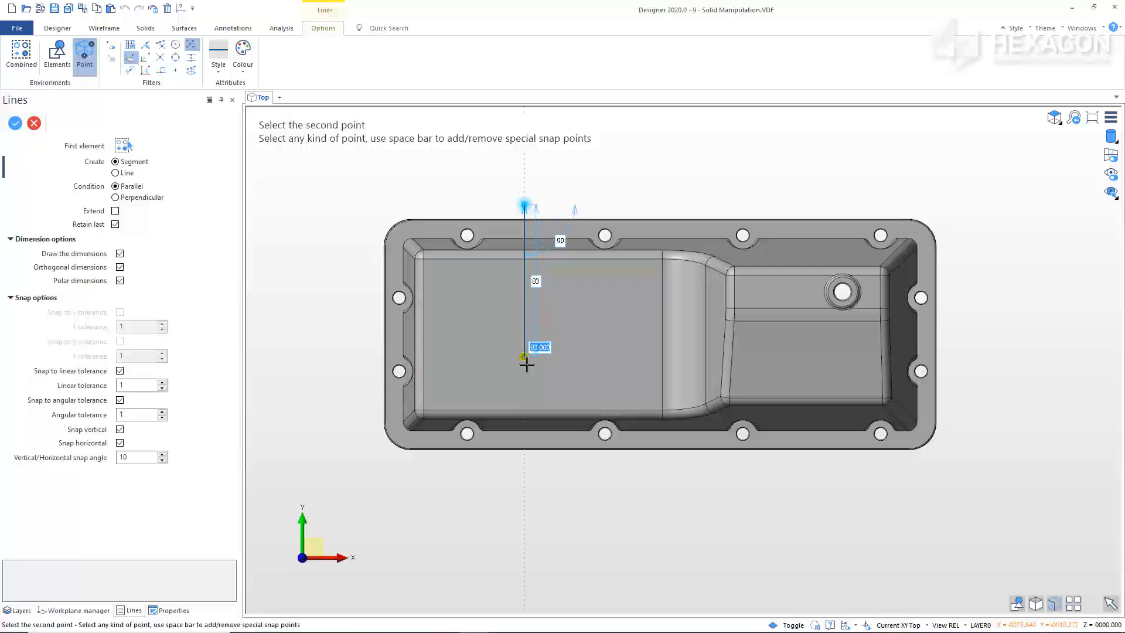
click(524, 476)
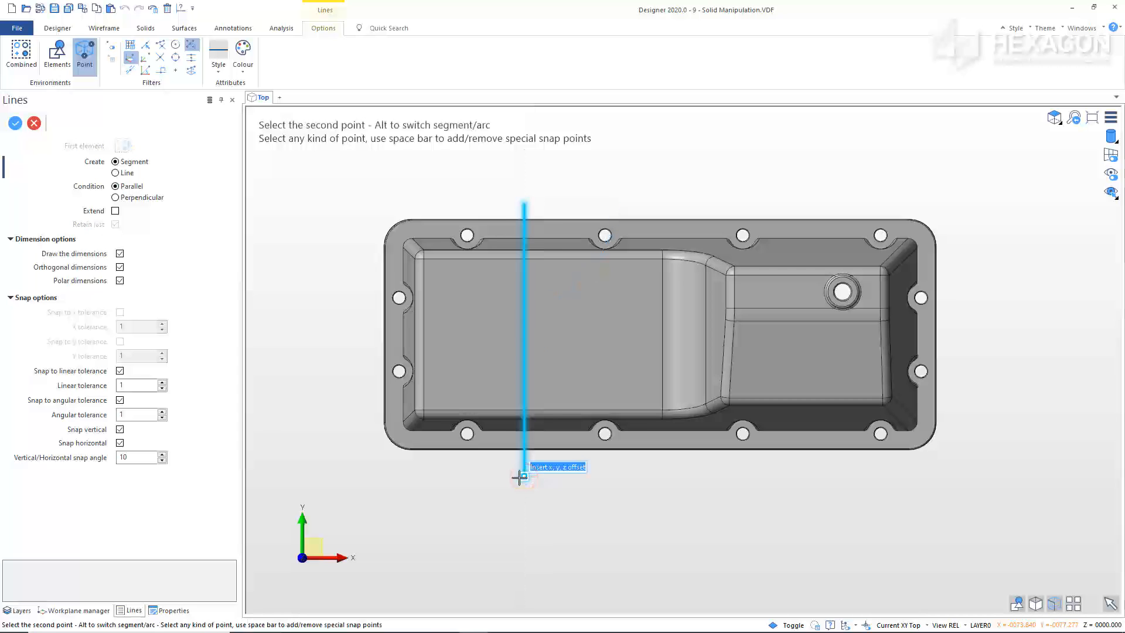
right_click(444, 503)
right_click(445, 503)
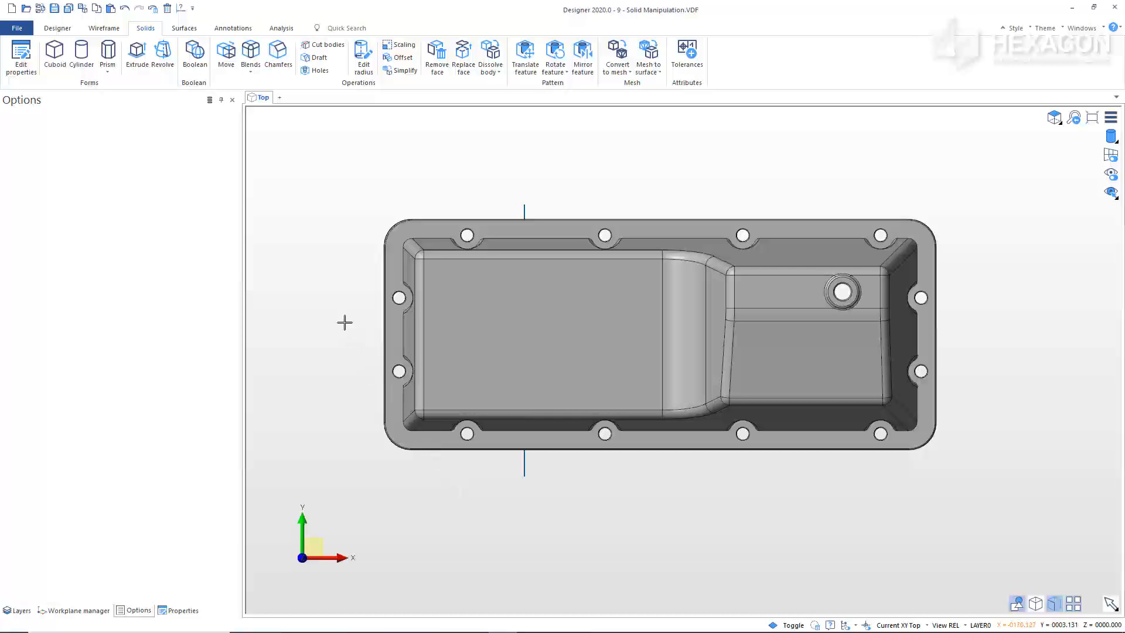
- Cut the oil pan body along the drawn line segment in the Z-axis direction, keeping both sides
click(182, 27)
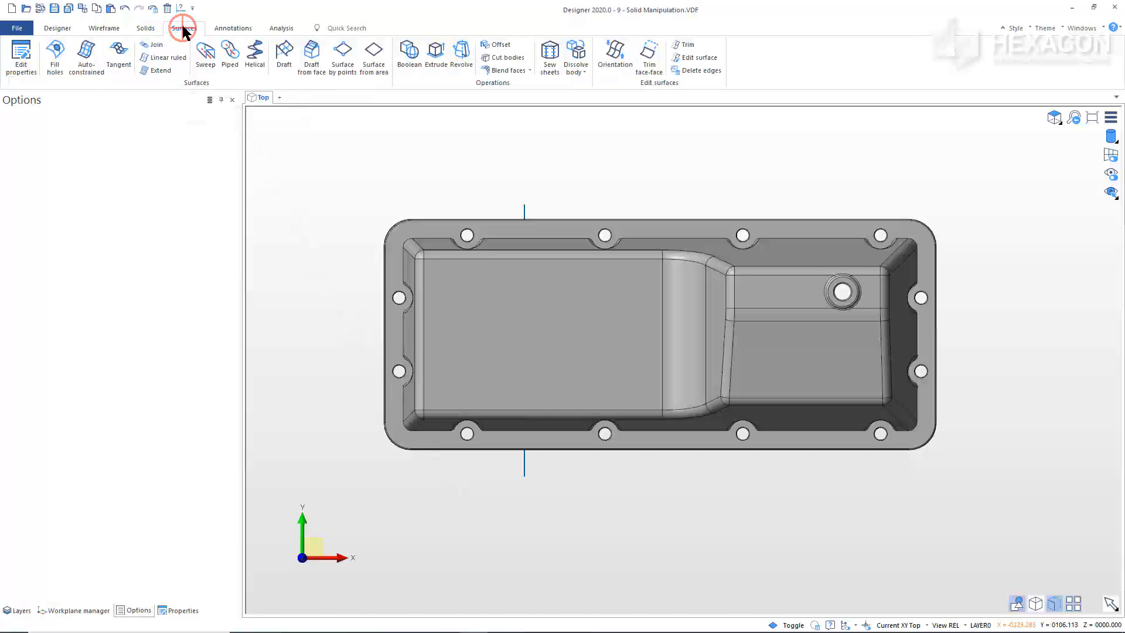
click(503, 59)
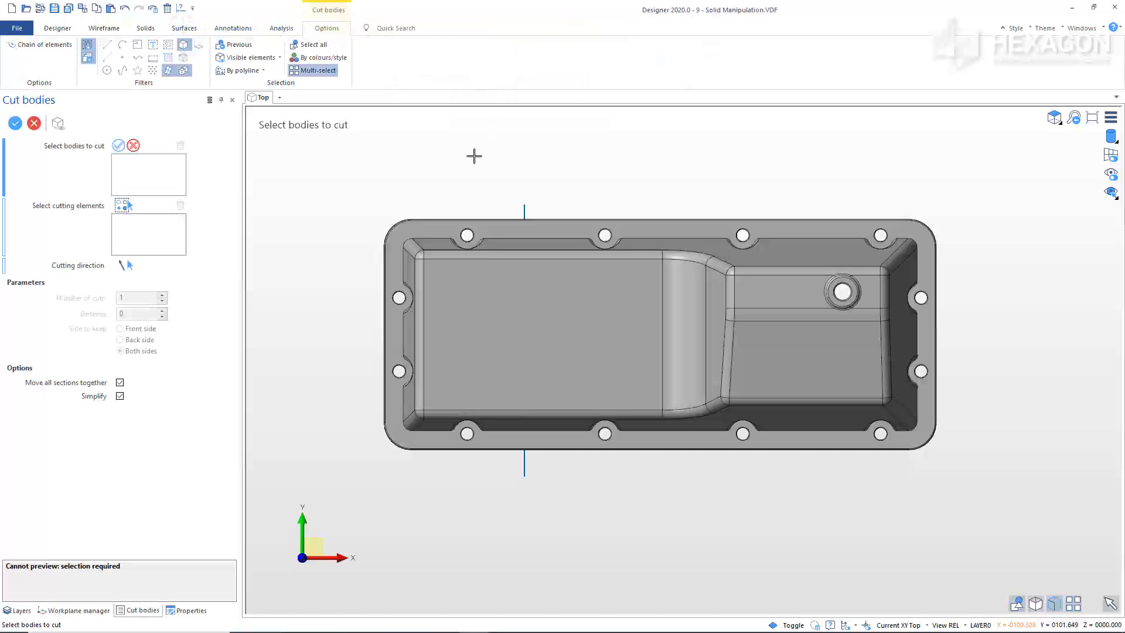
click(460, 276)
right_click(460, 276)
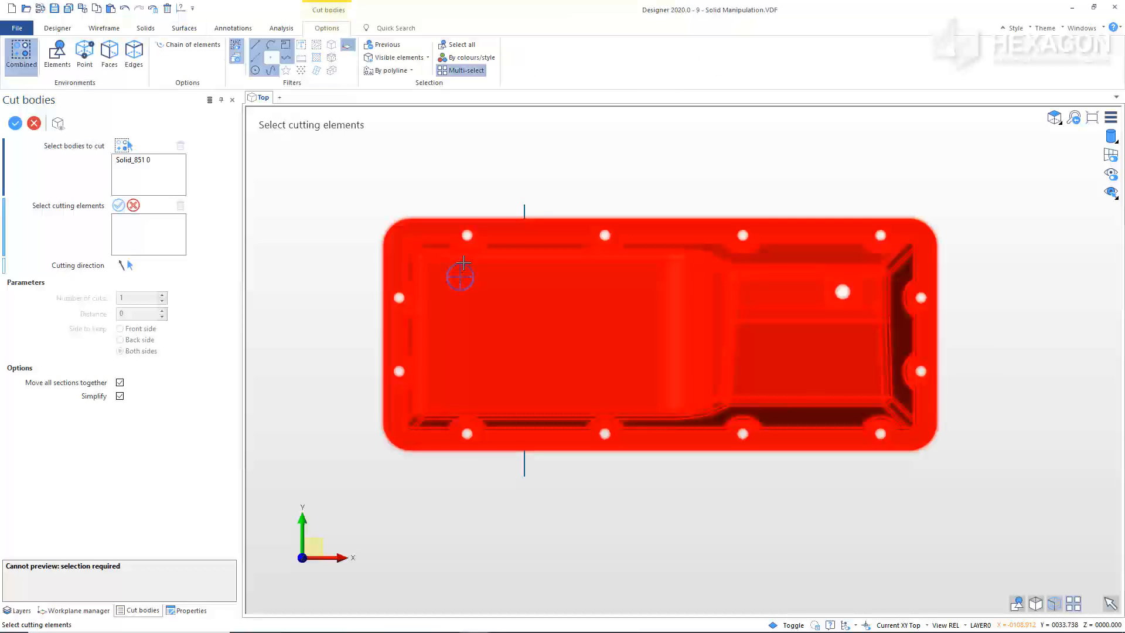
click(524, 212)
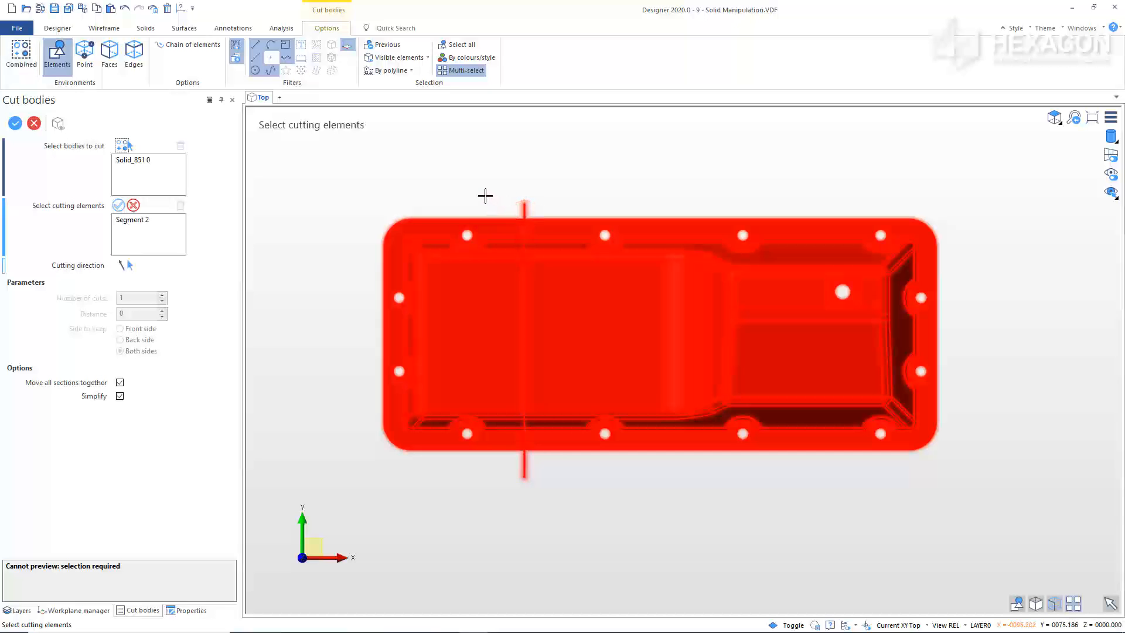
right_click(485, 196)
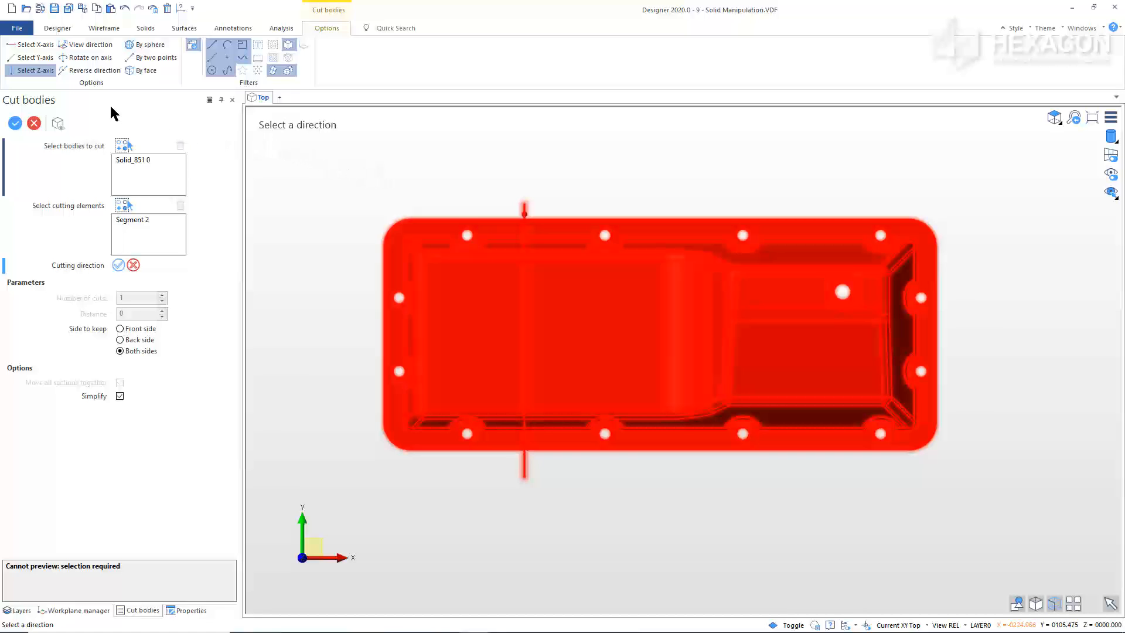
click(34, 71)
click(134, 352)
click(295, 333)
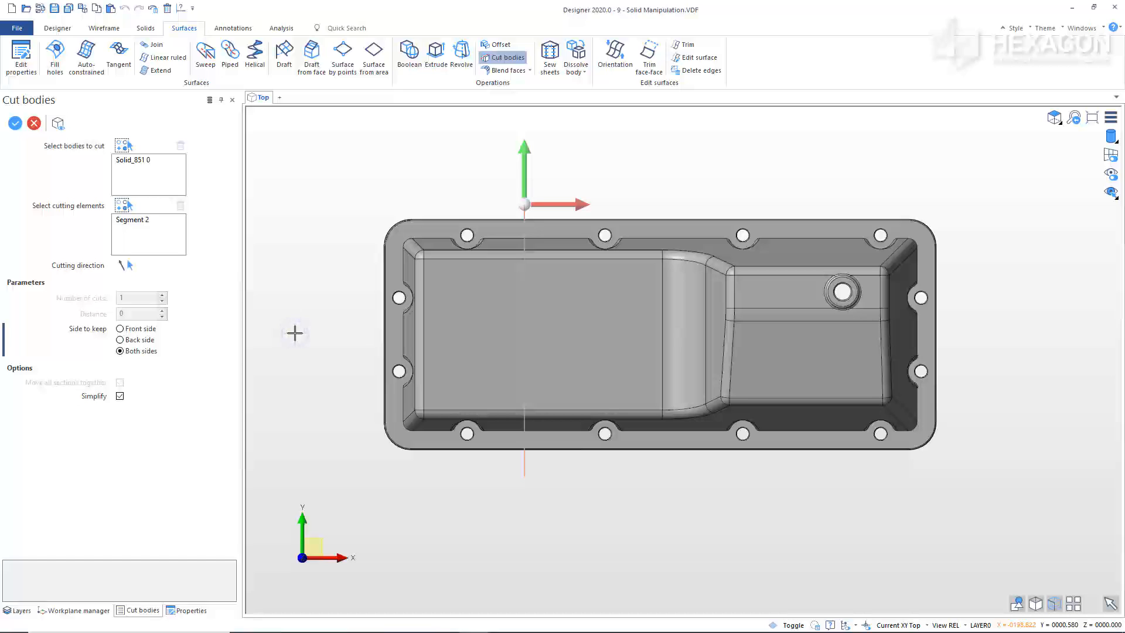
click(295, 333)
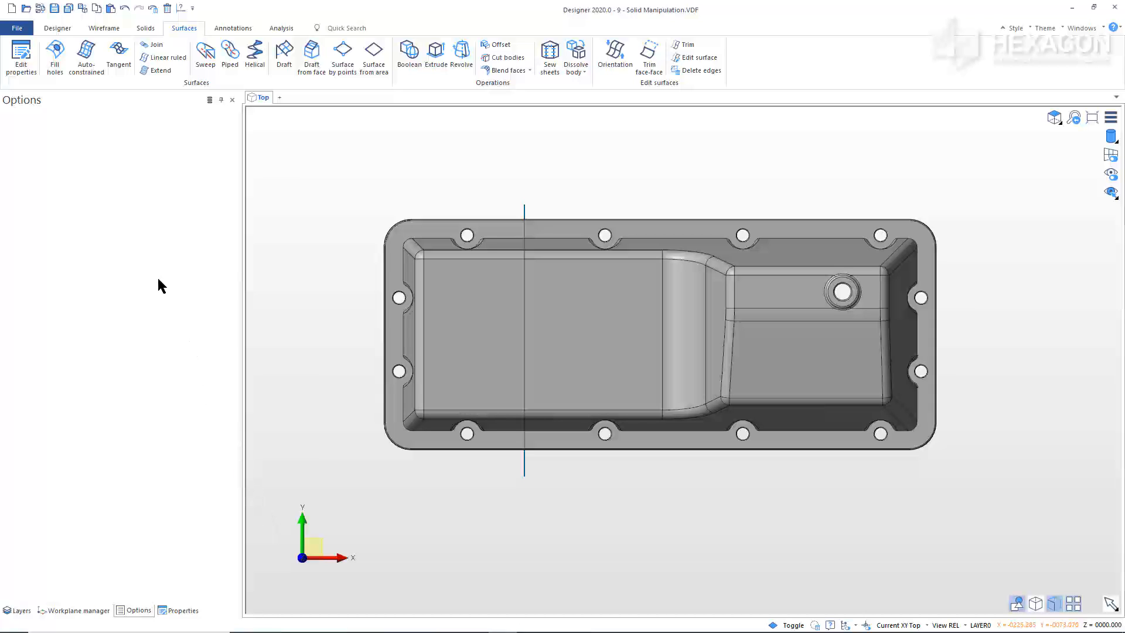
- Move the cut-off shorter end section incrementally in the negative X direction by two hole spacings, away from the rest of the pan
click(57, 28)
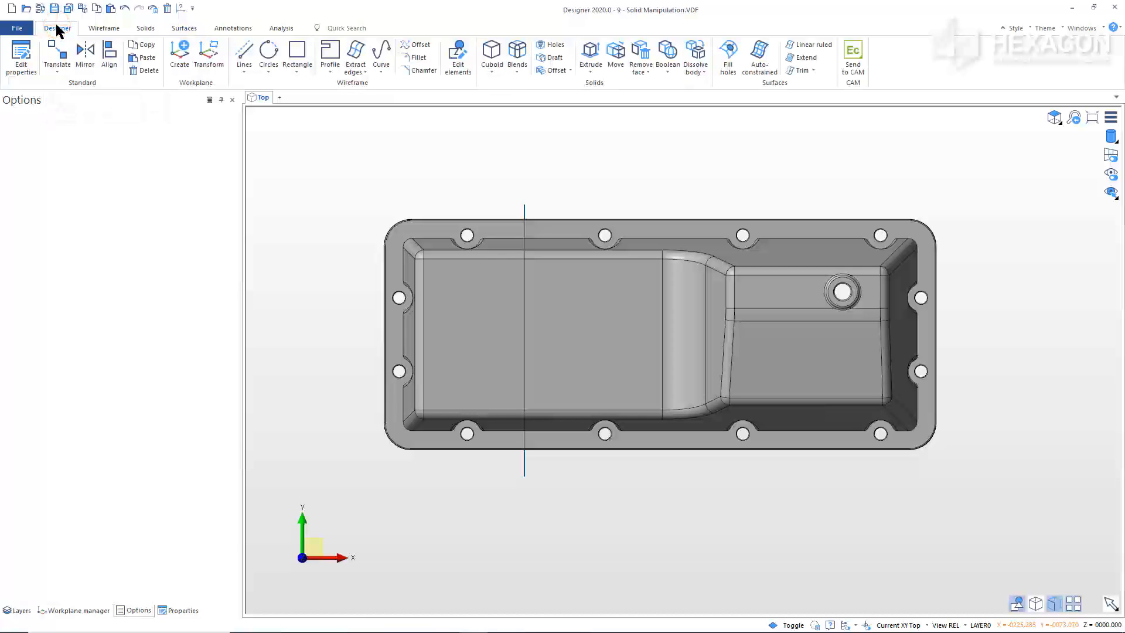
click(56, 55)
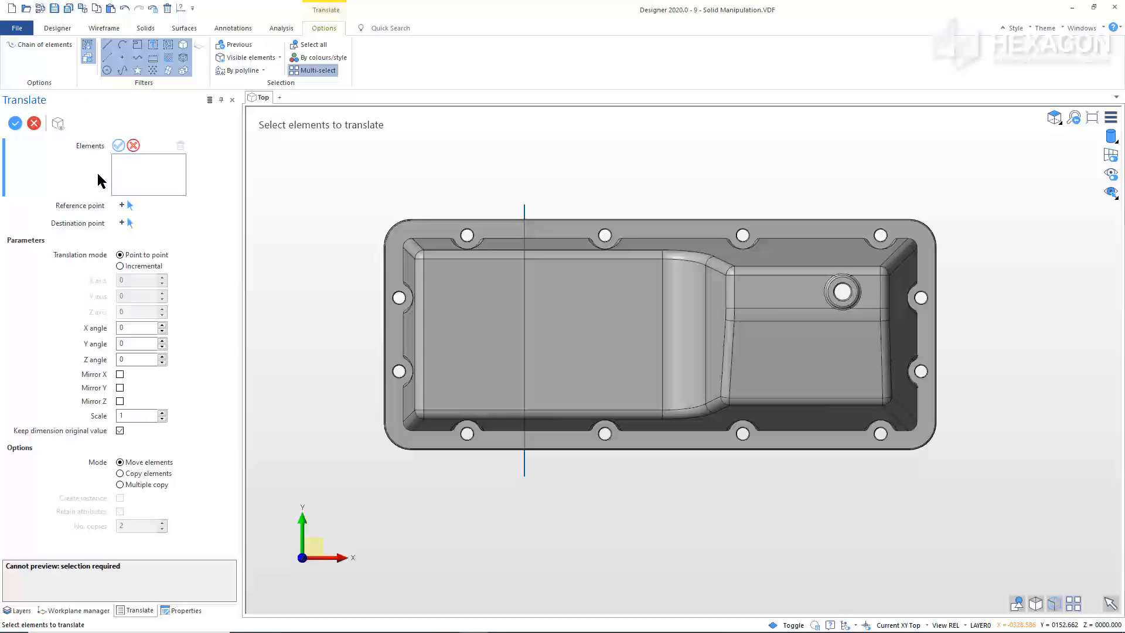
click(120, 266)
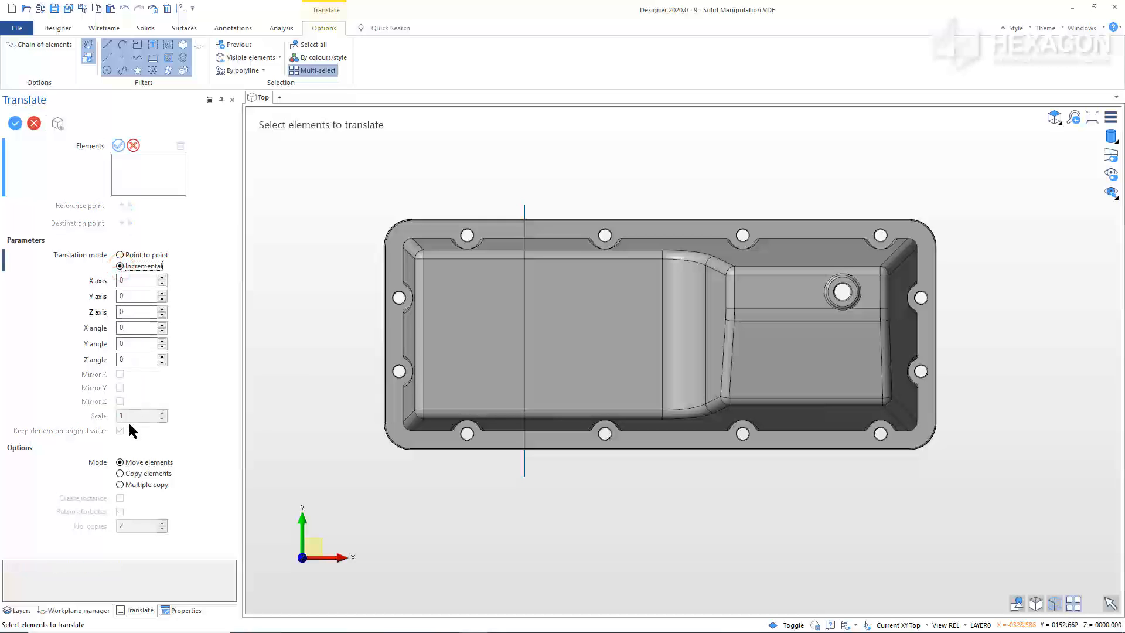
click(136, 462)
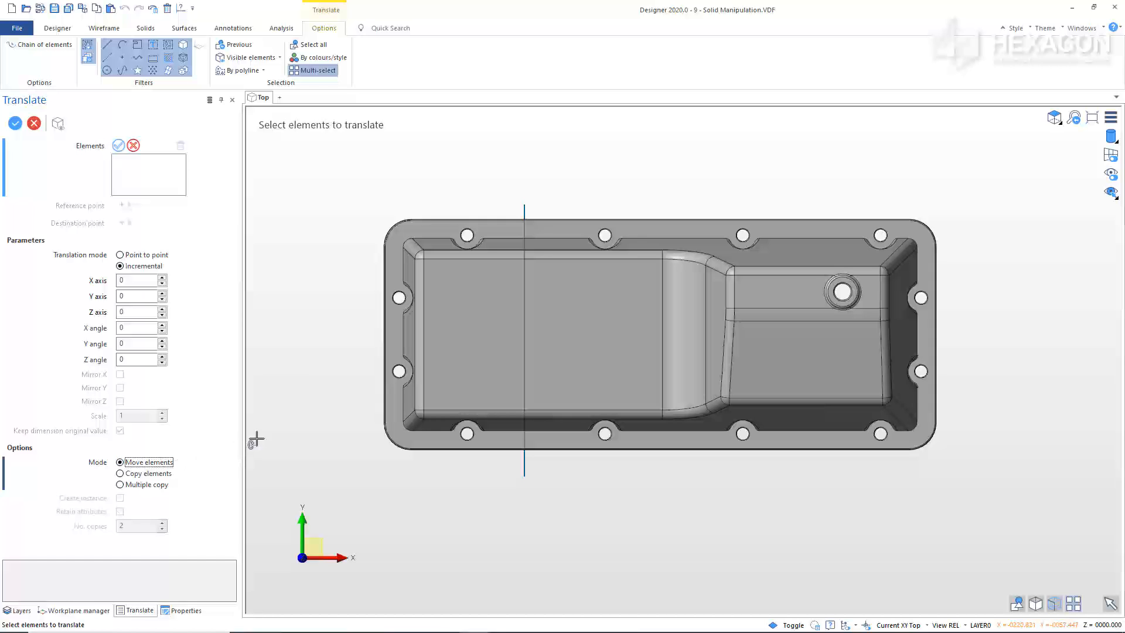
click(447, 367)
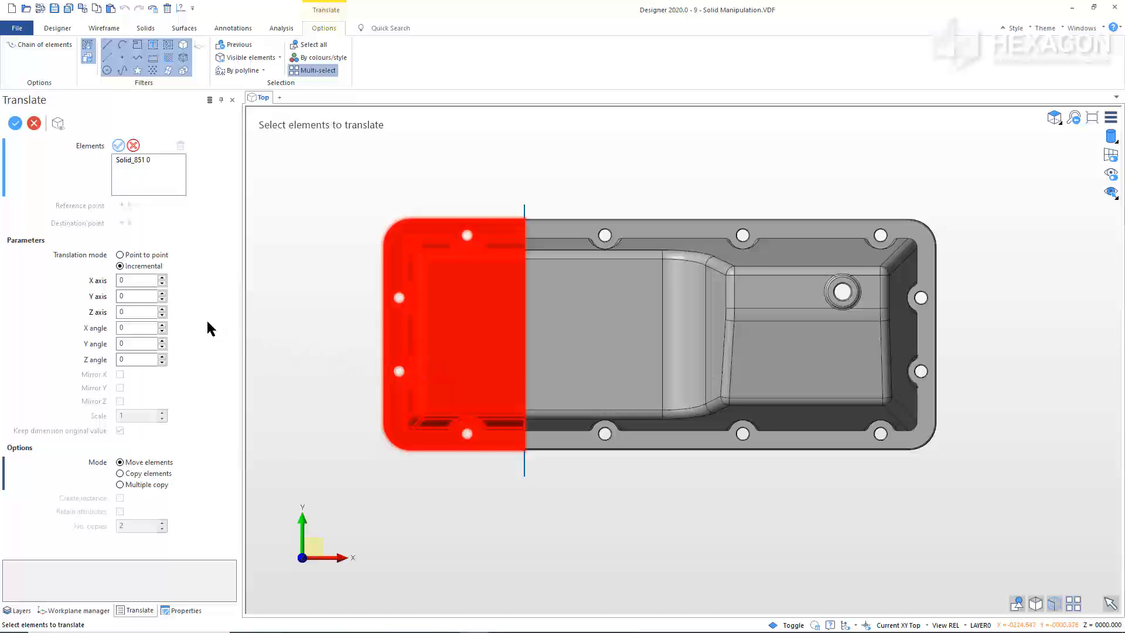
click(128, 281)
text(-)
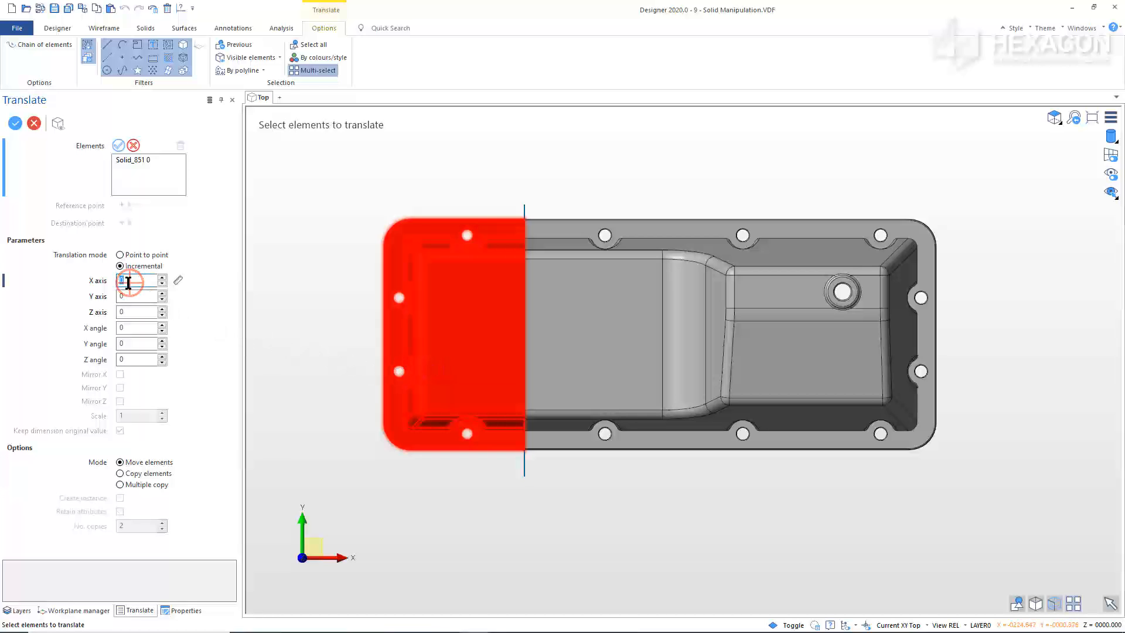
text(10)
key(Return)
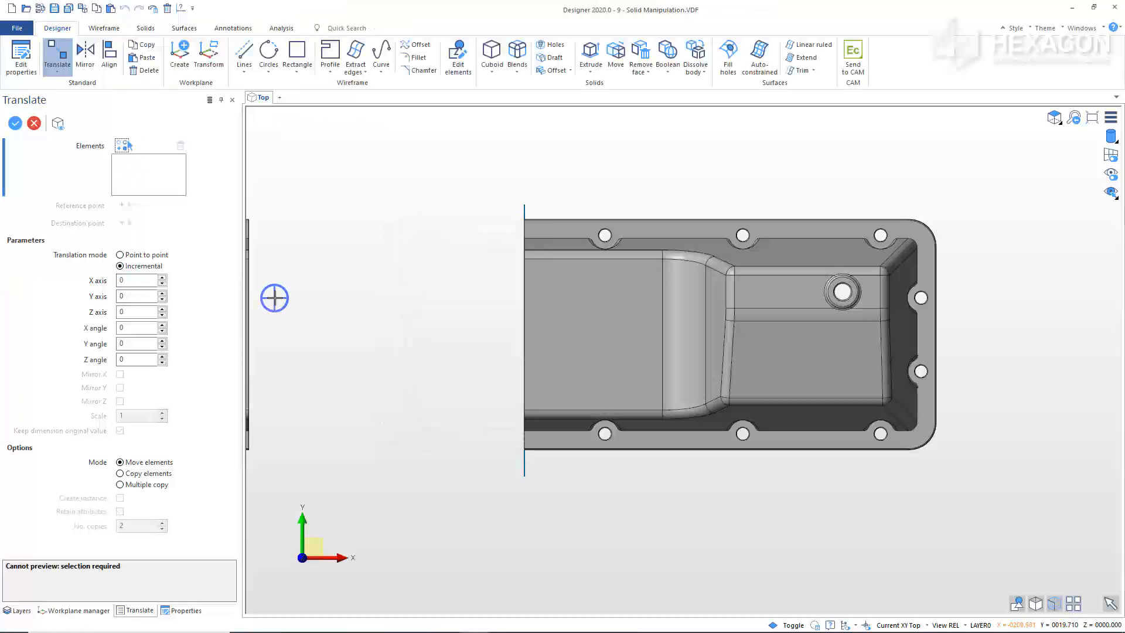
- Replace the cut face of the larger pan body with the facing cut face of the moved end section, closing the gap
click(1054, 118)
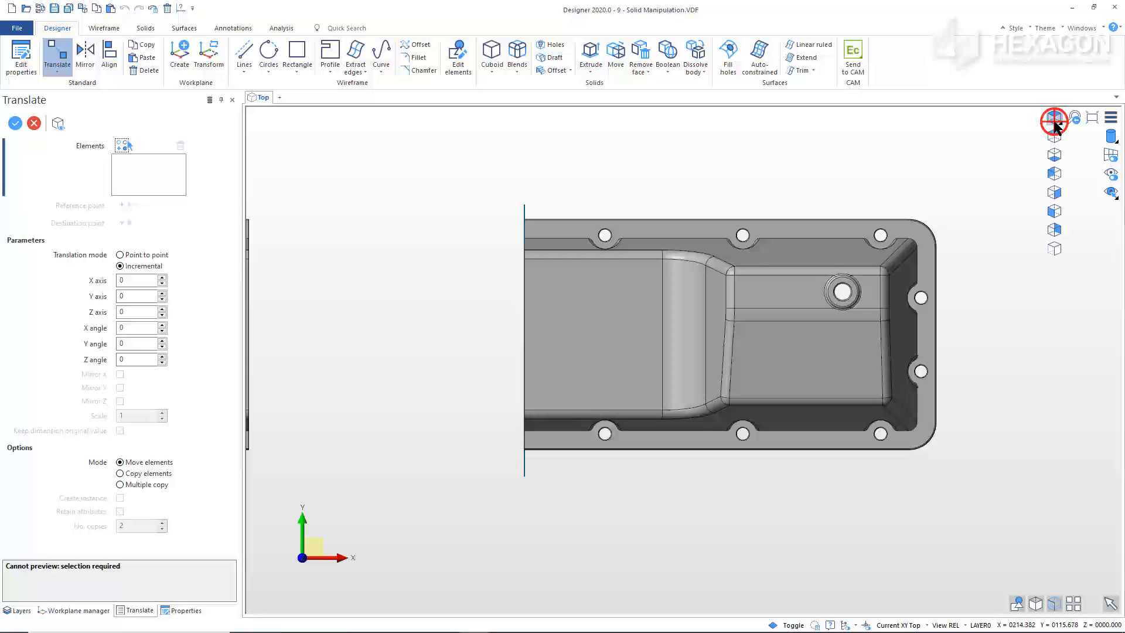
click(1054, 230)
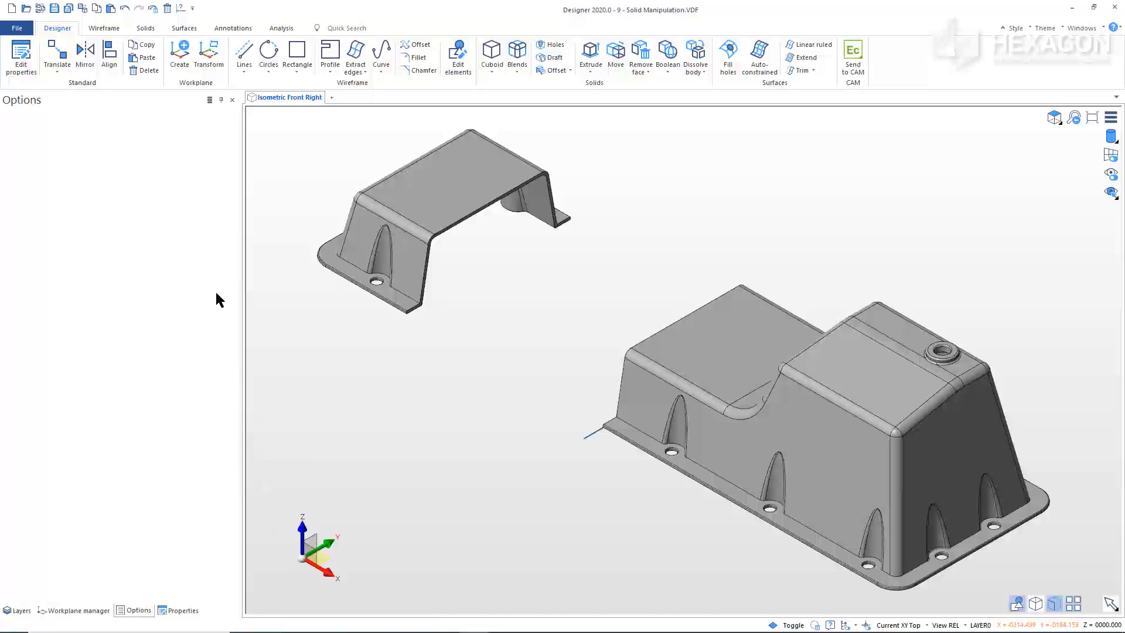
click(148, 28)
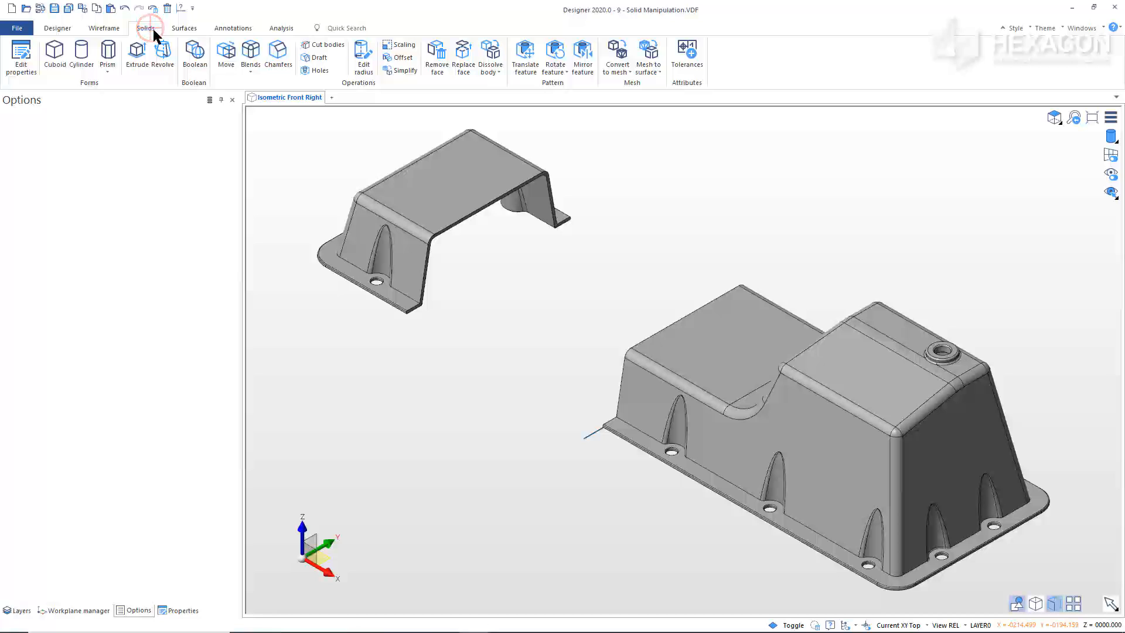
click(462, 56)
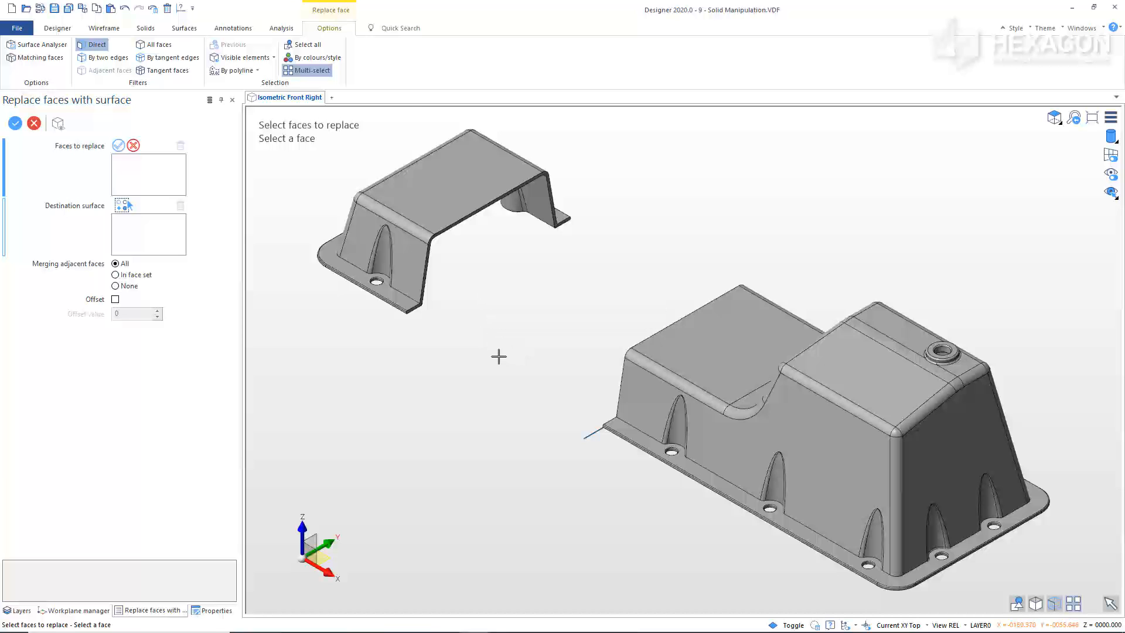
middle_drag(499, 354, 614, 330)
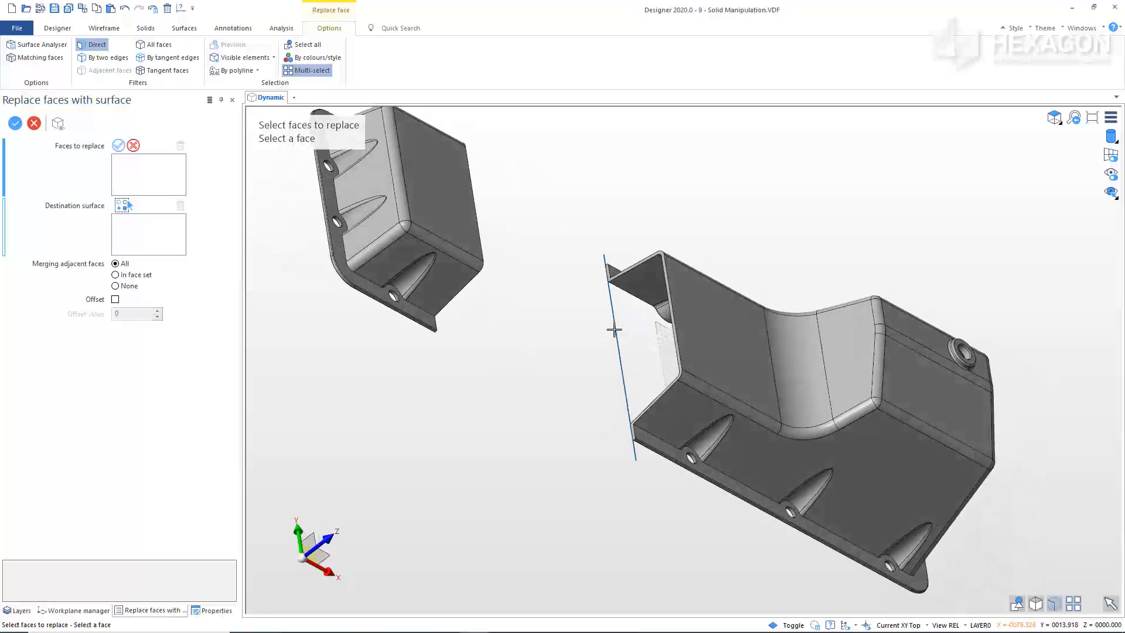
click(667, 283)
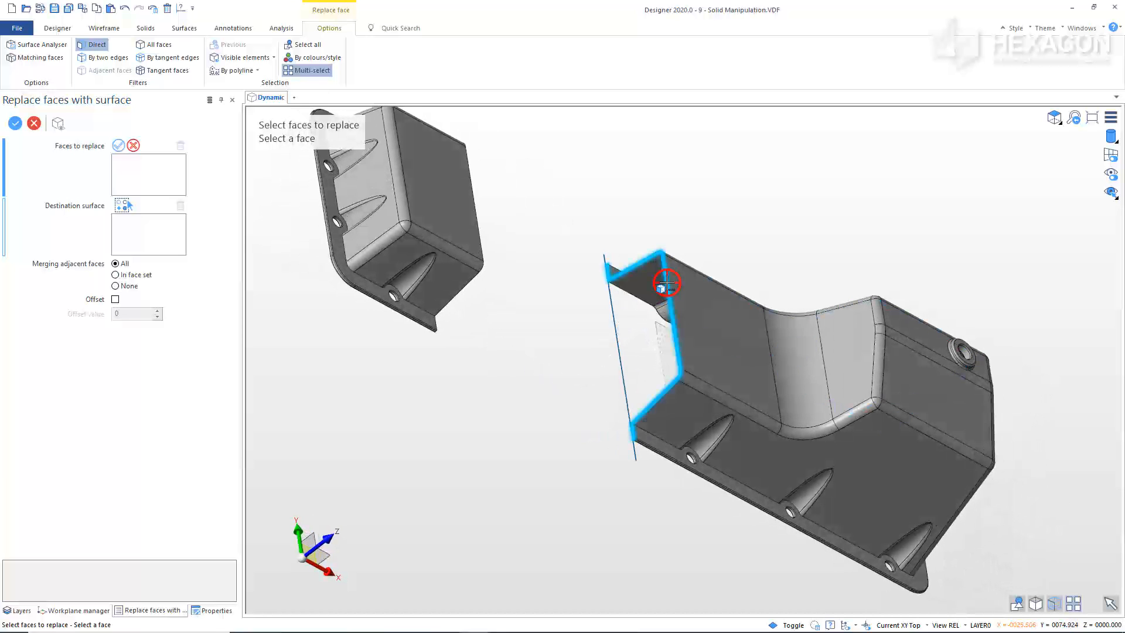
right_click(590, 293)
middle_drag(570, 339, 500, 319)
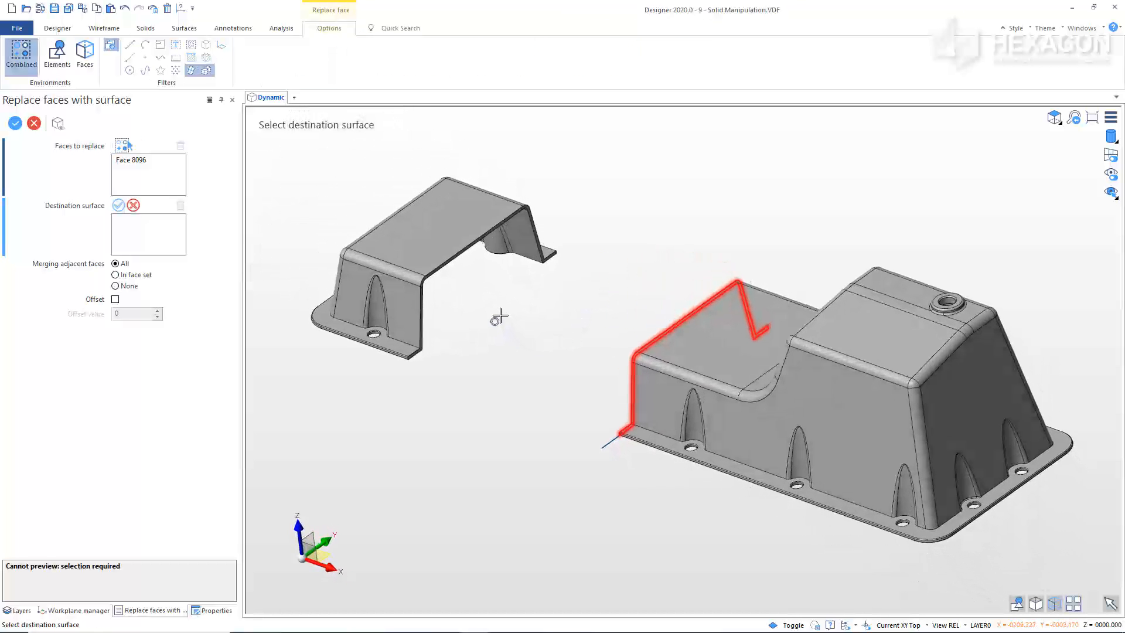
click(458, 254)
right_click(443, 409)
right_click(444, 410)
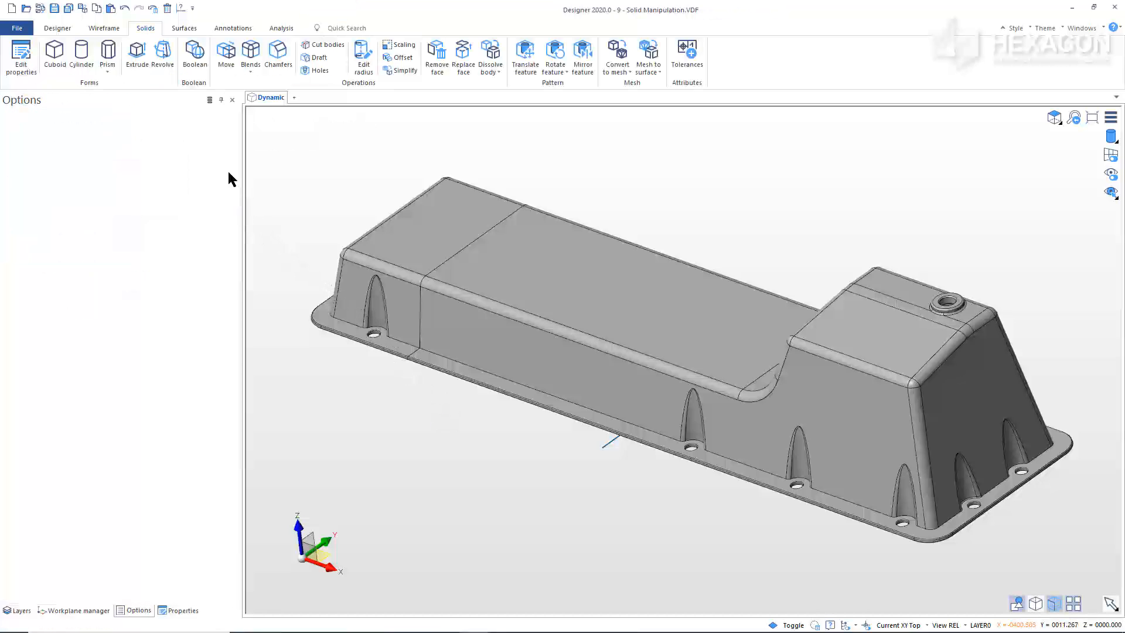
- Unite the end section as target body with the extended main pan body, without retaining the tool body
click(194, 54)
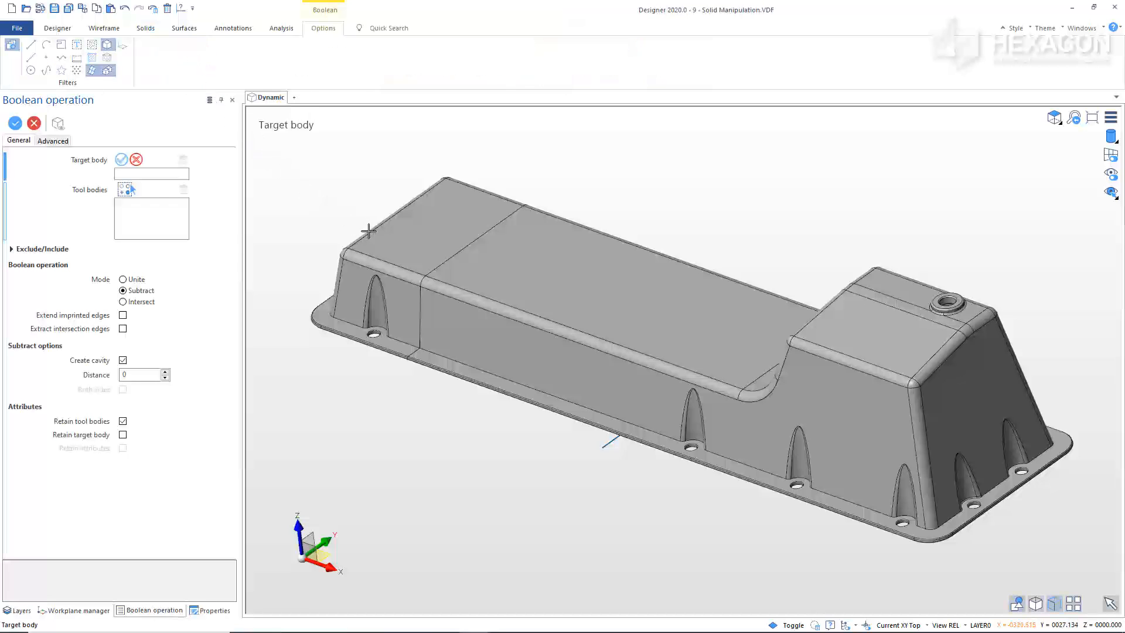
click(384, 241)
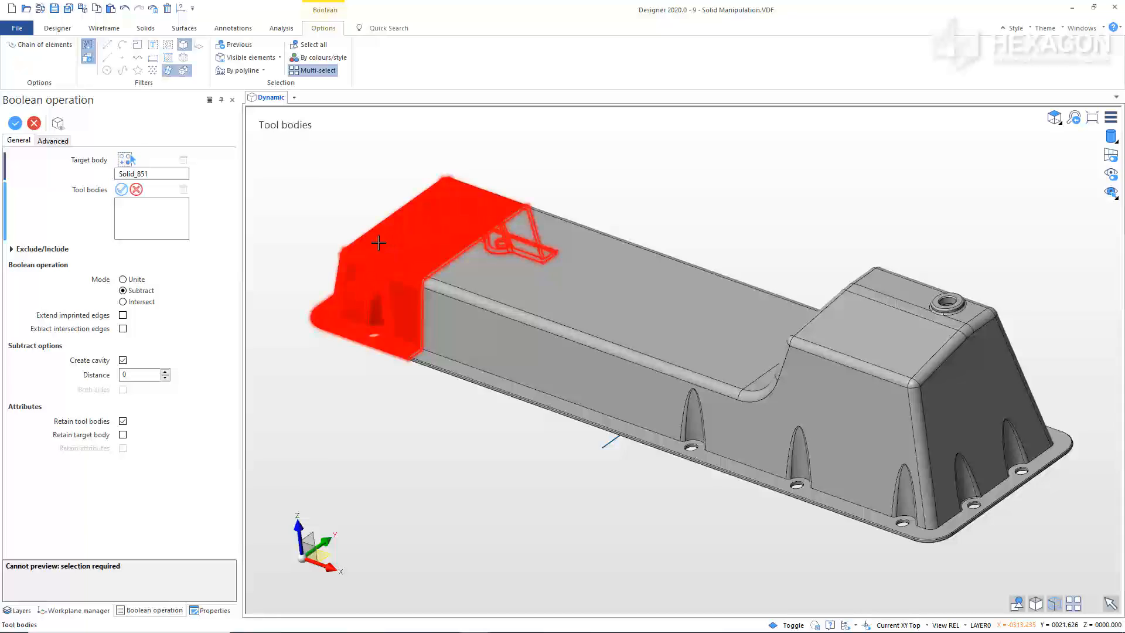
click(140, 280)
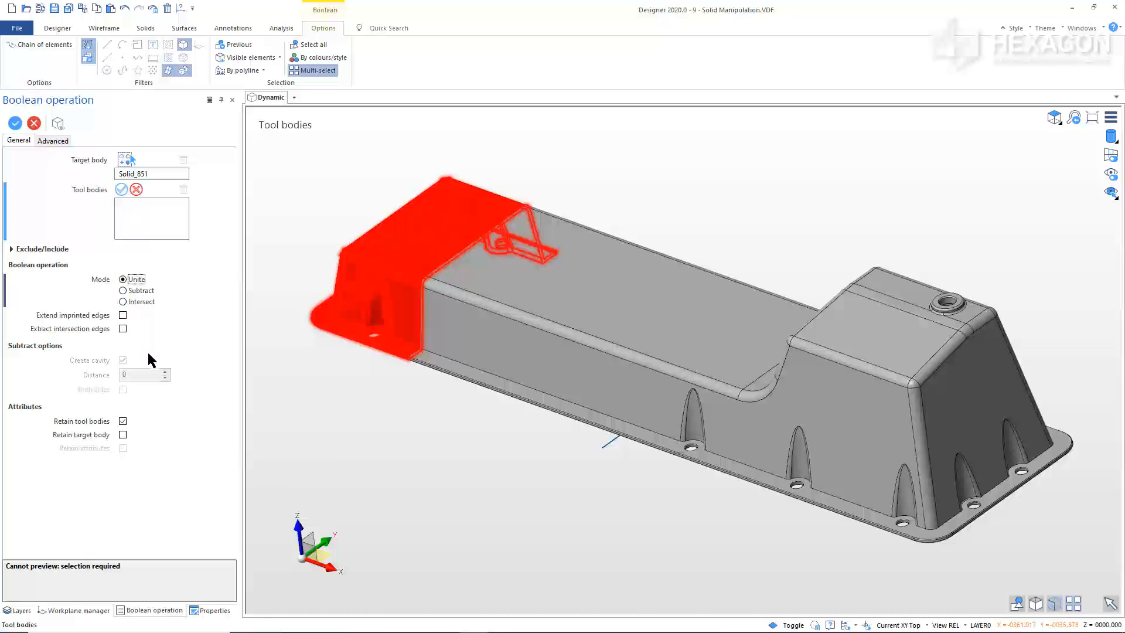
click(123, 421)
click(461, 337)
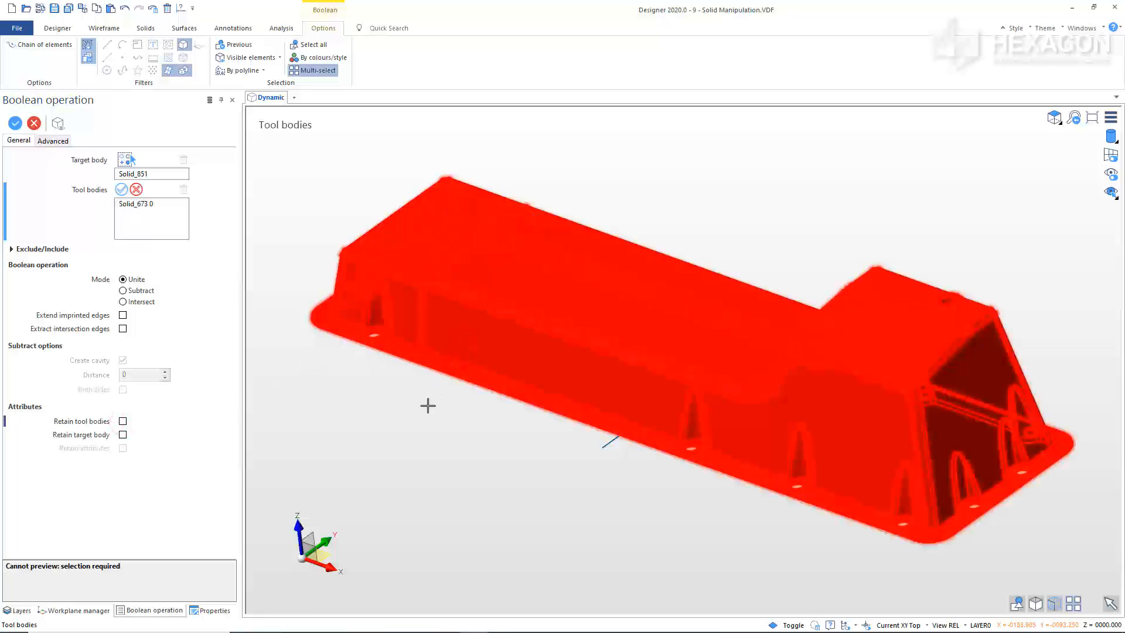
right_click(428, 406)
right_click(428, 406)
right_click(428, 406)
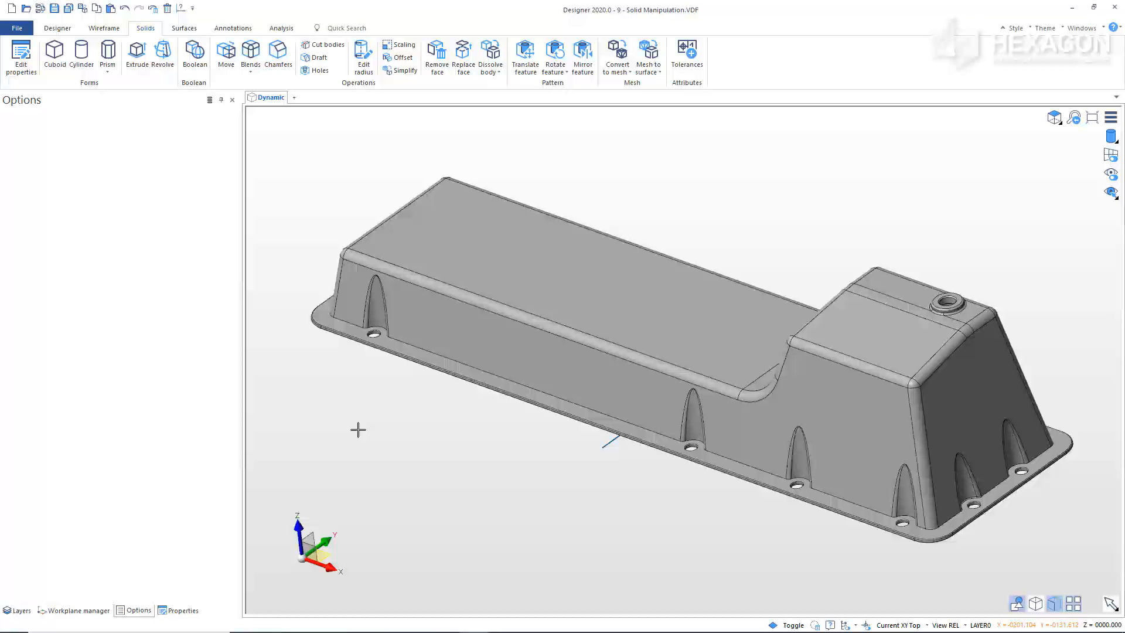
- Translate the front-edge hole feature nearest the moved end as a multiple copy, with an X increment of 75 and 2 copies
key(t)
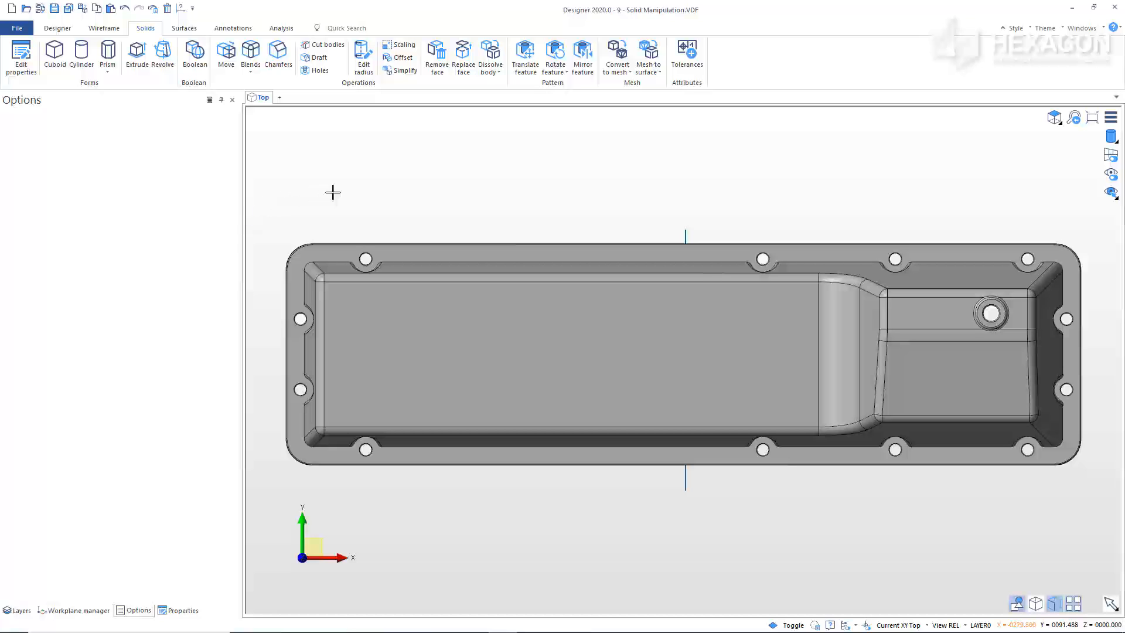
click(526, 55)
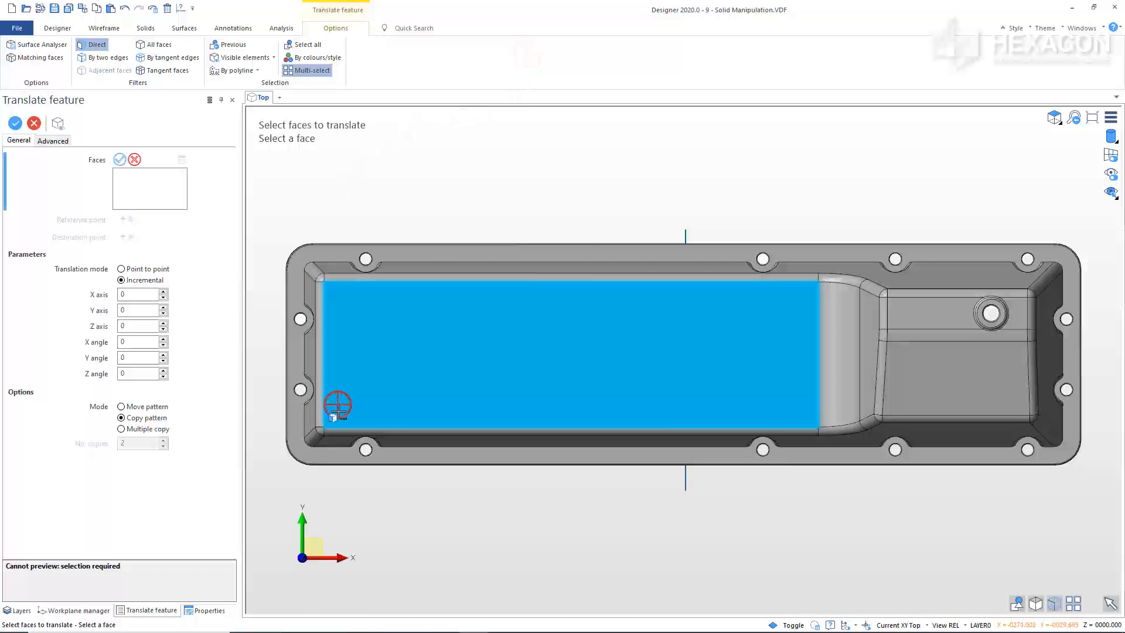
drag(338, 404, 401, 502)
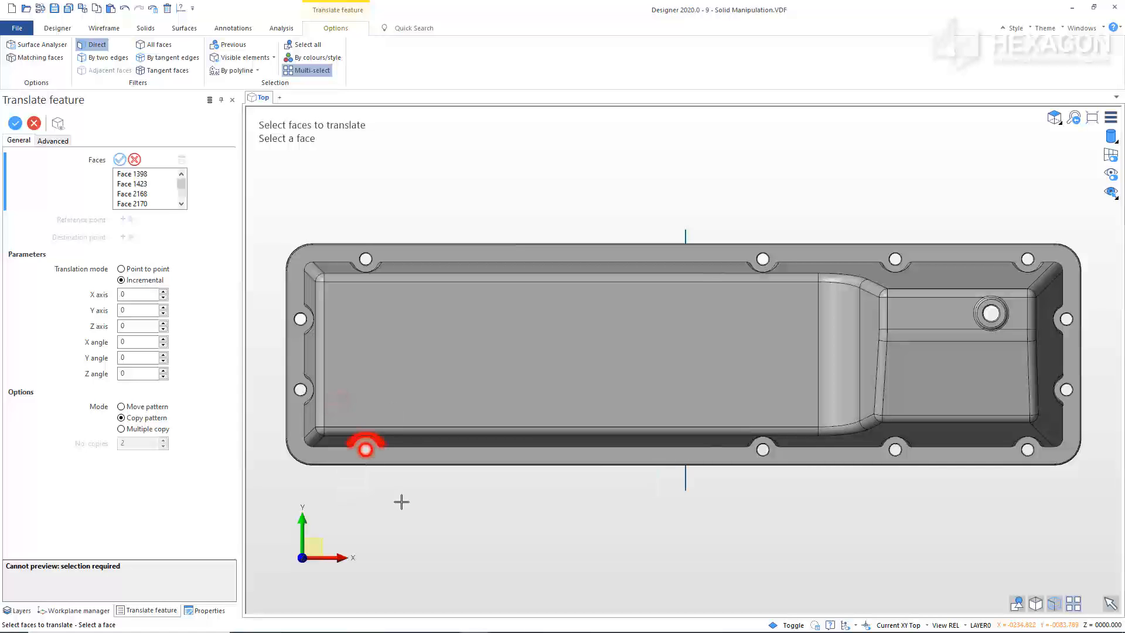
click(133, 295)
click(122, 428)
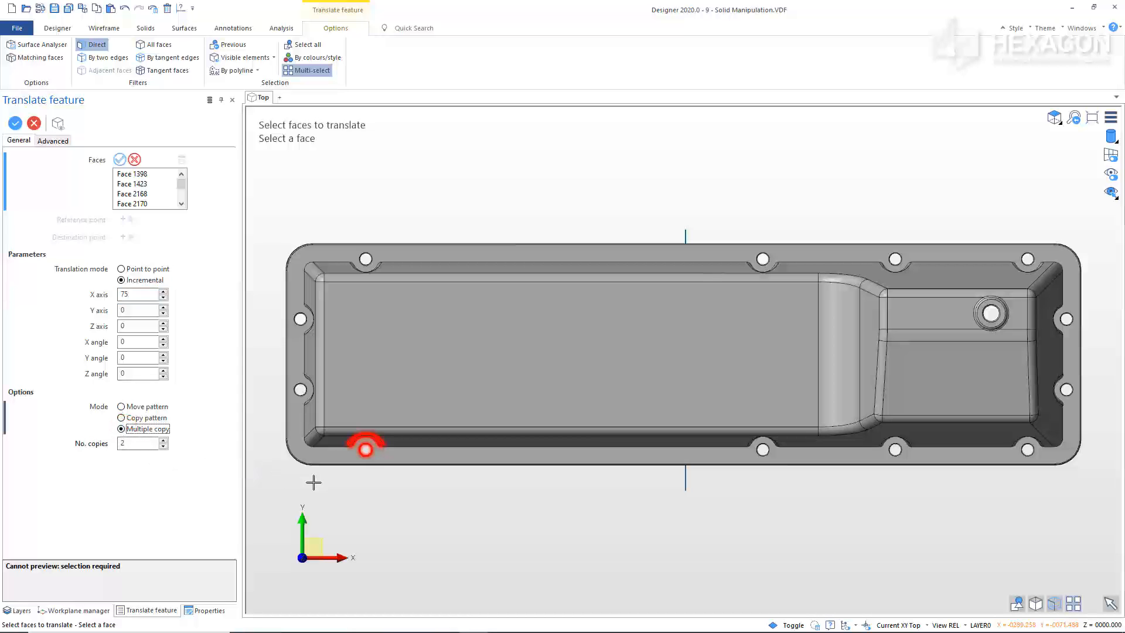
right_click(353, 493)
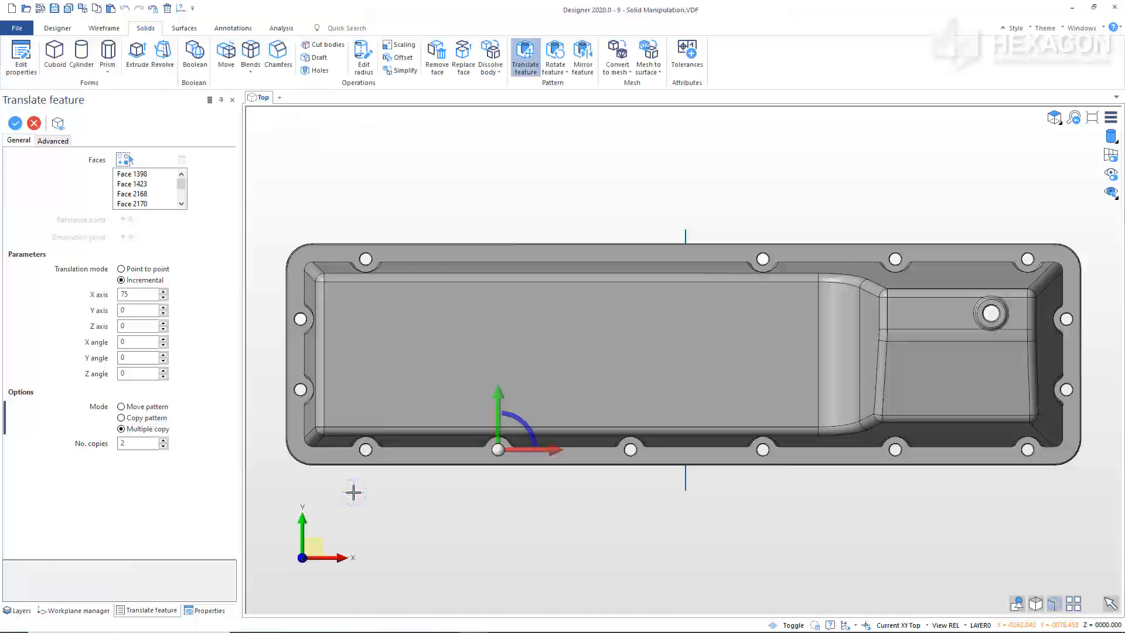
right_click(440, 488)
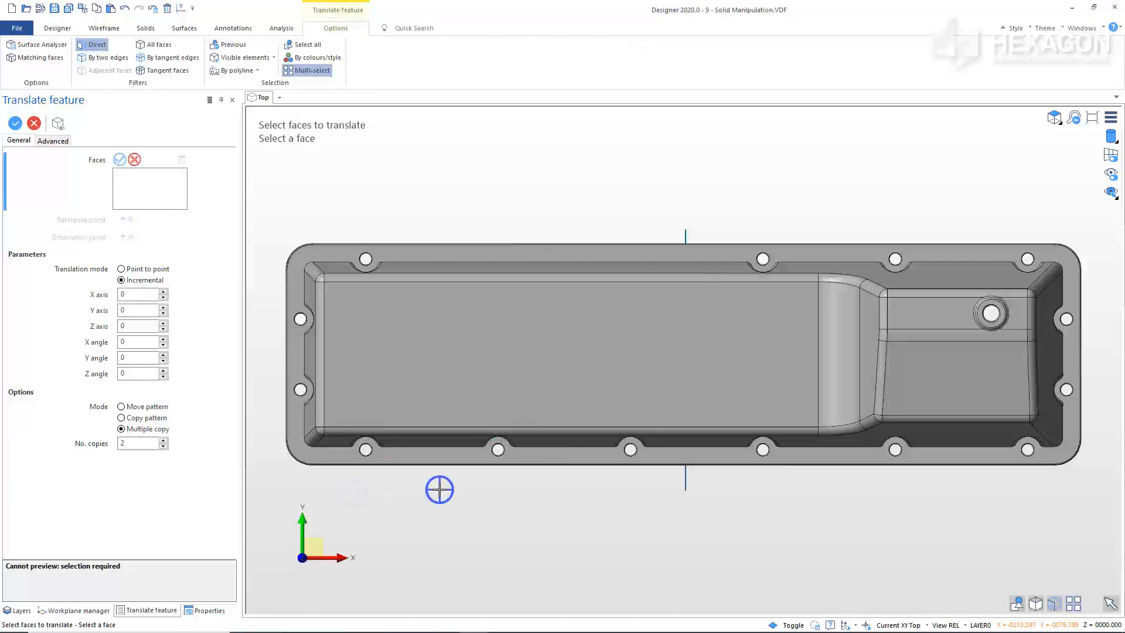
right_click(439, 489)
middle_drag(500, 510, 554, 467)
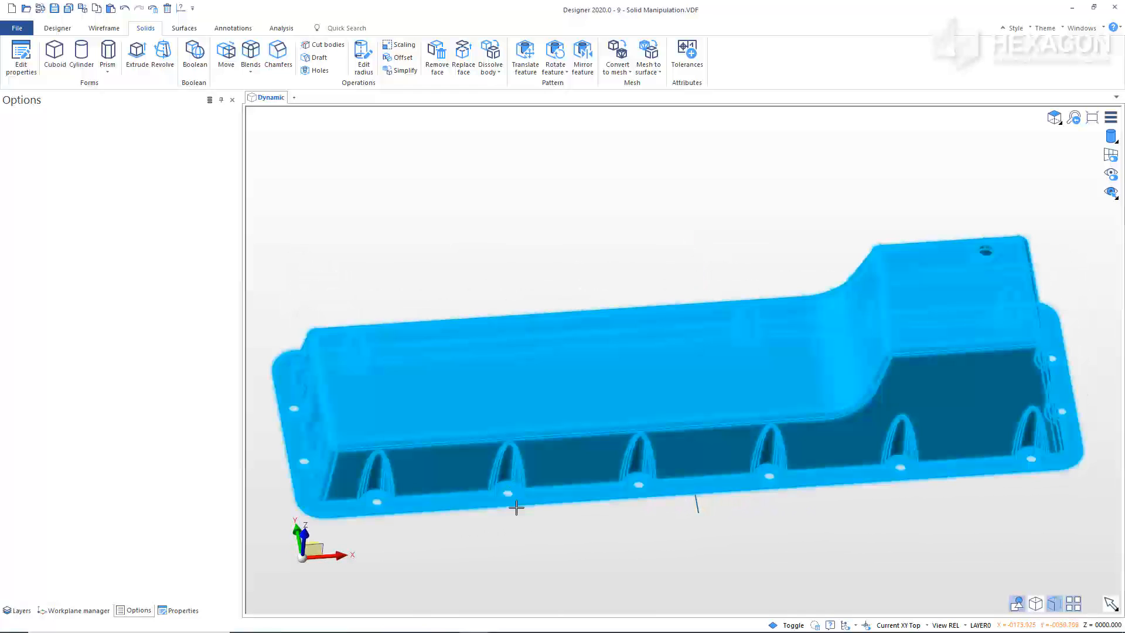
shift+middle_drag(515, 547, 520, 489)
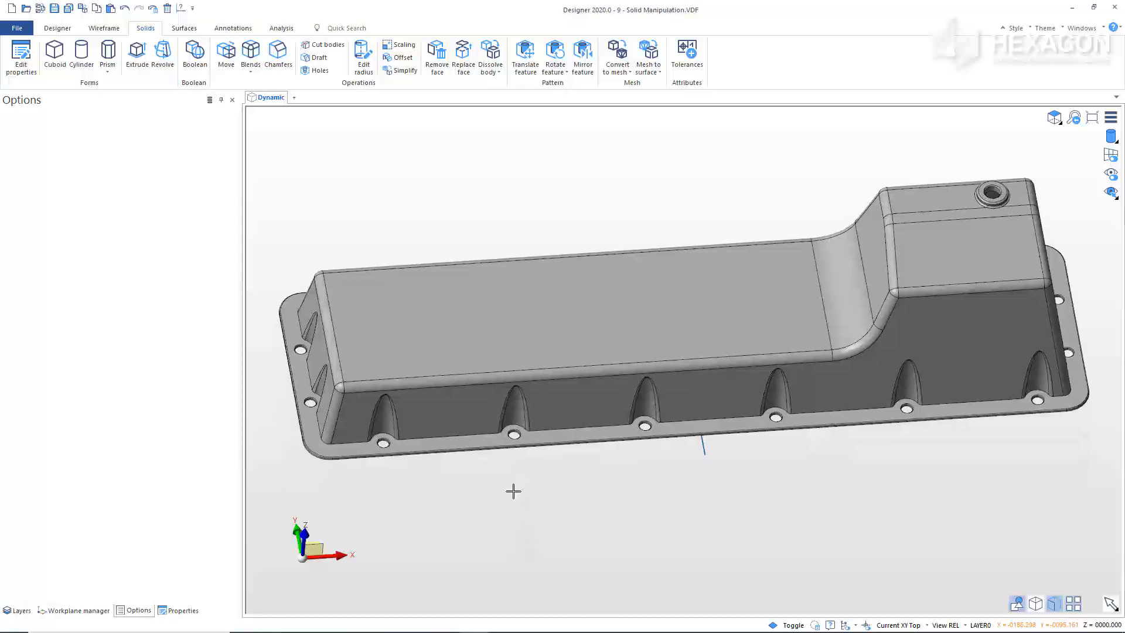
- In the top view, draw a two-point rectangle about 28 by 38, centred on the front-edge flange hole second from the lengthened end
key(F5)
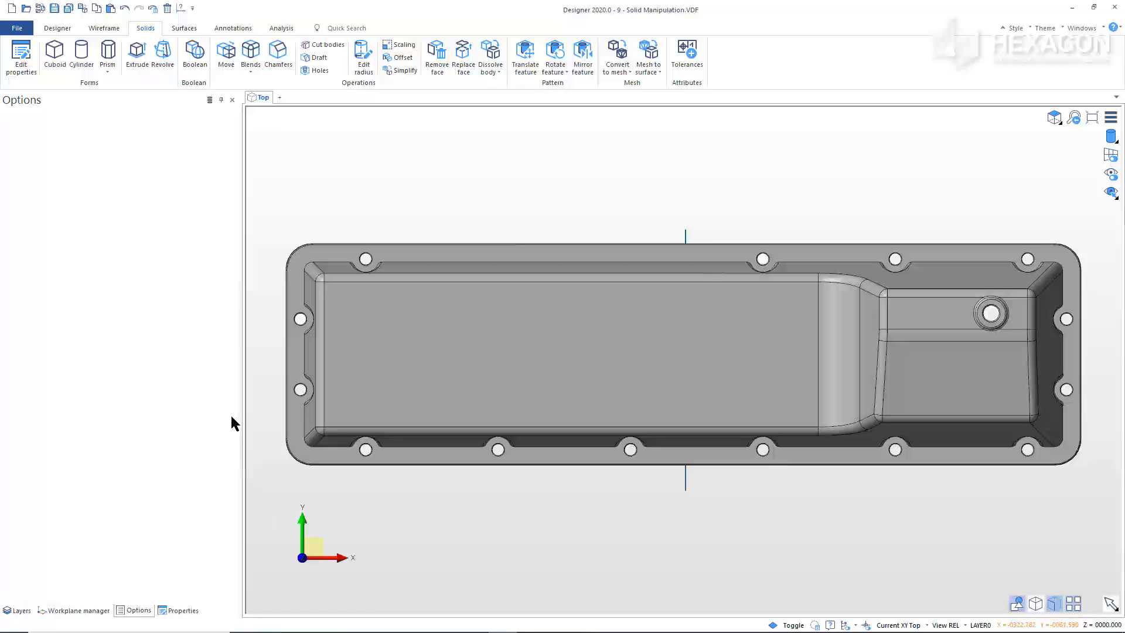
click(99, 30)
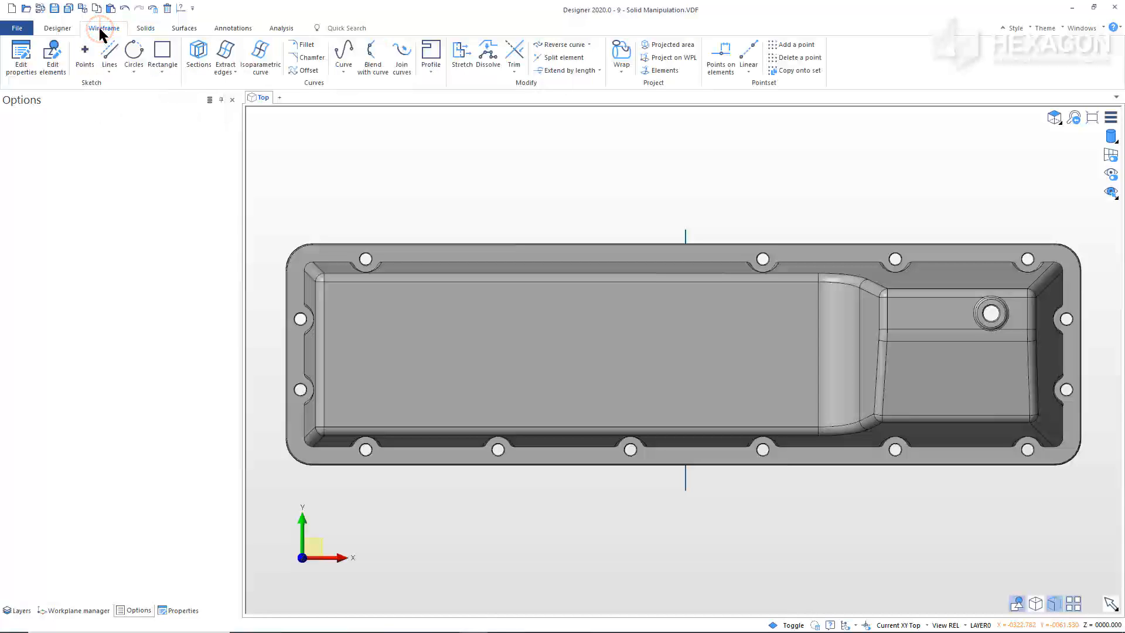
click(162, 59)
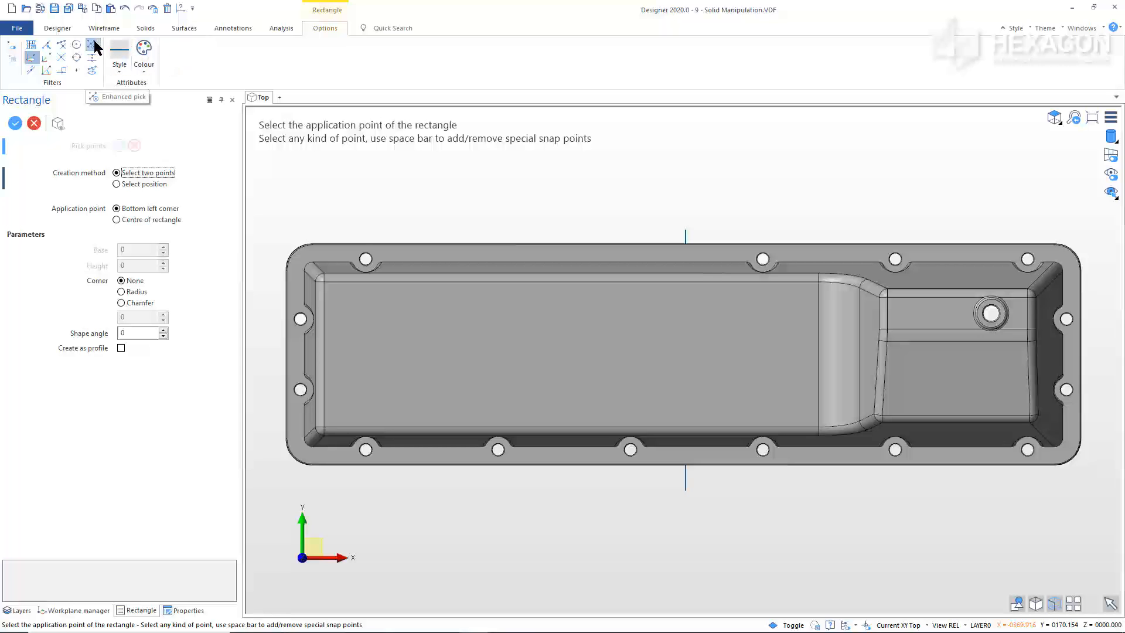
click(93, 45)
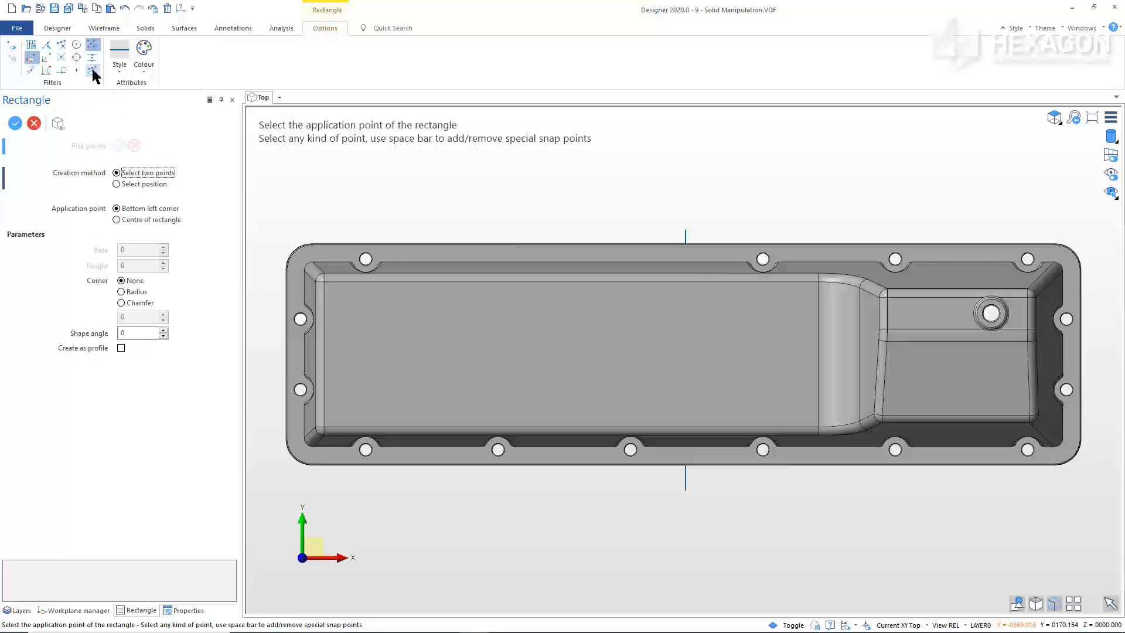
click(93, 71)
click(131, 174)
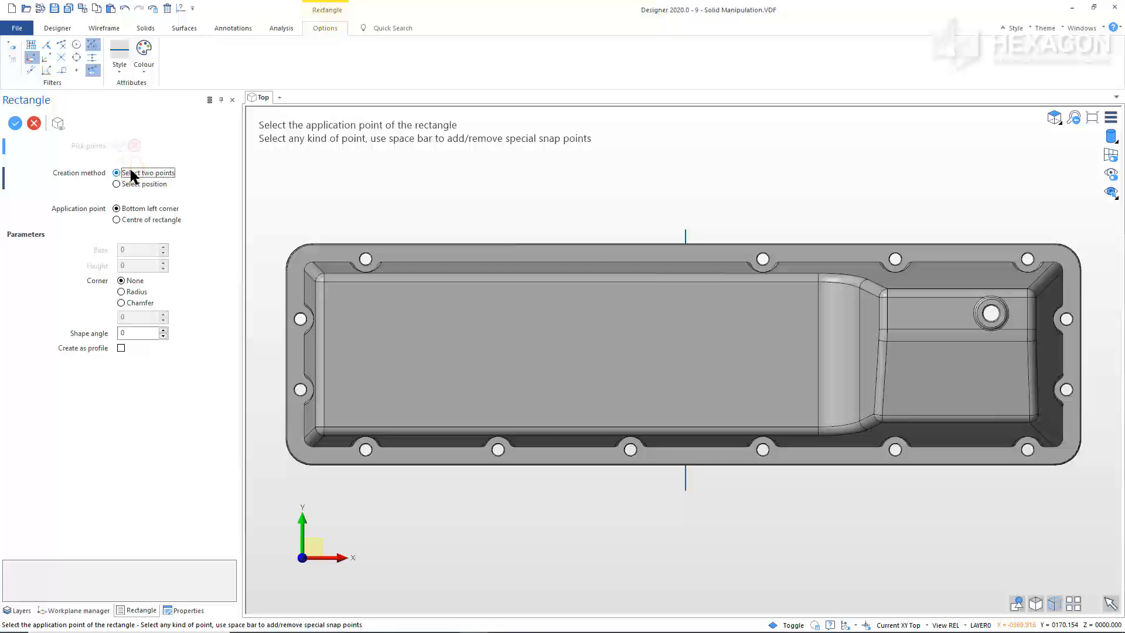
click(136, 222)
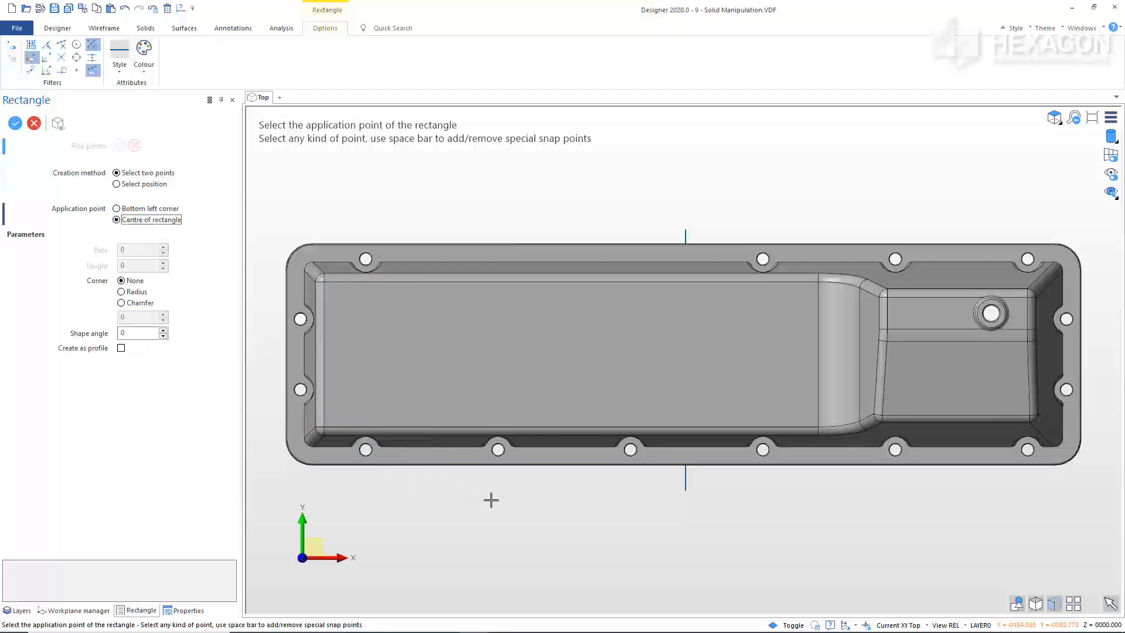
mouse_move(490, 497)
middle_down()
mouse_move(506, 505)
mouse_move(500, 517)
middle_up()
scroll(500, 517, up, 10)
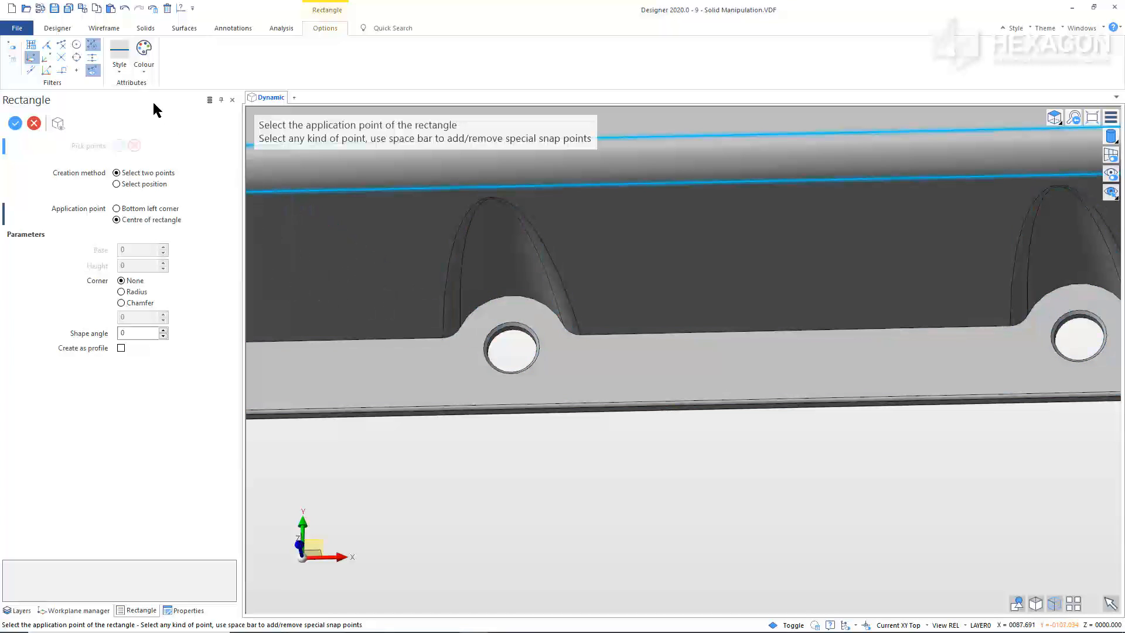
click(78, 47)
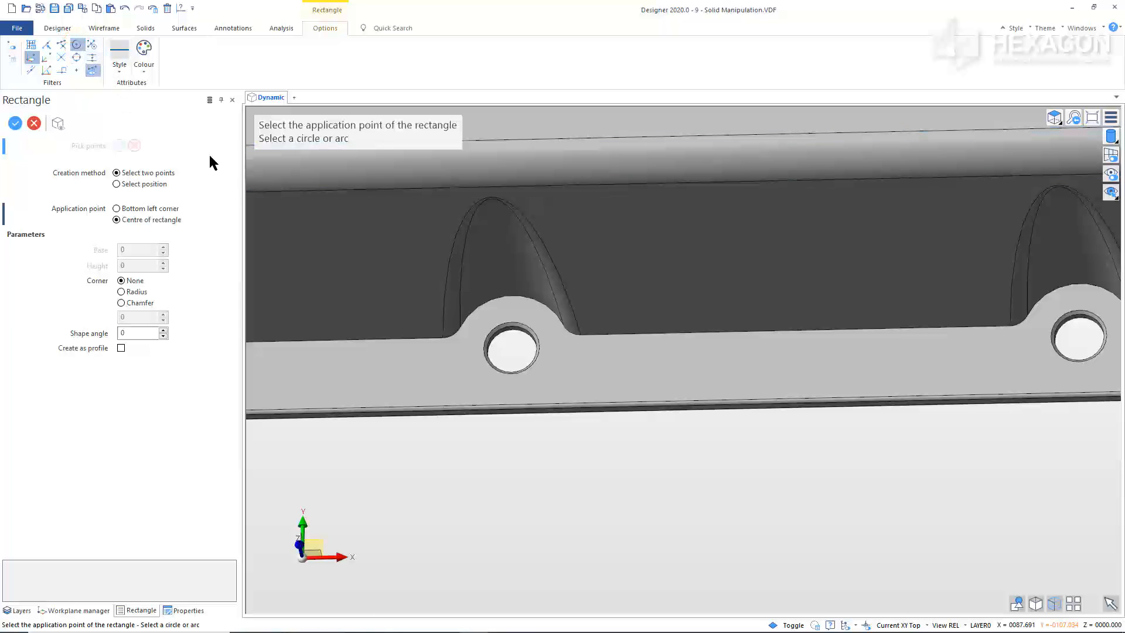
click(484, 330)
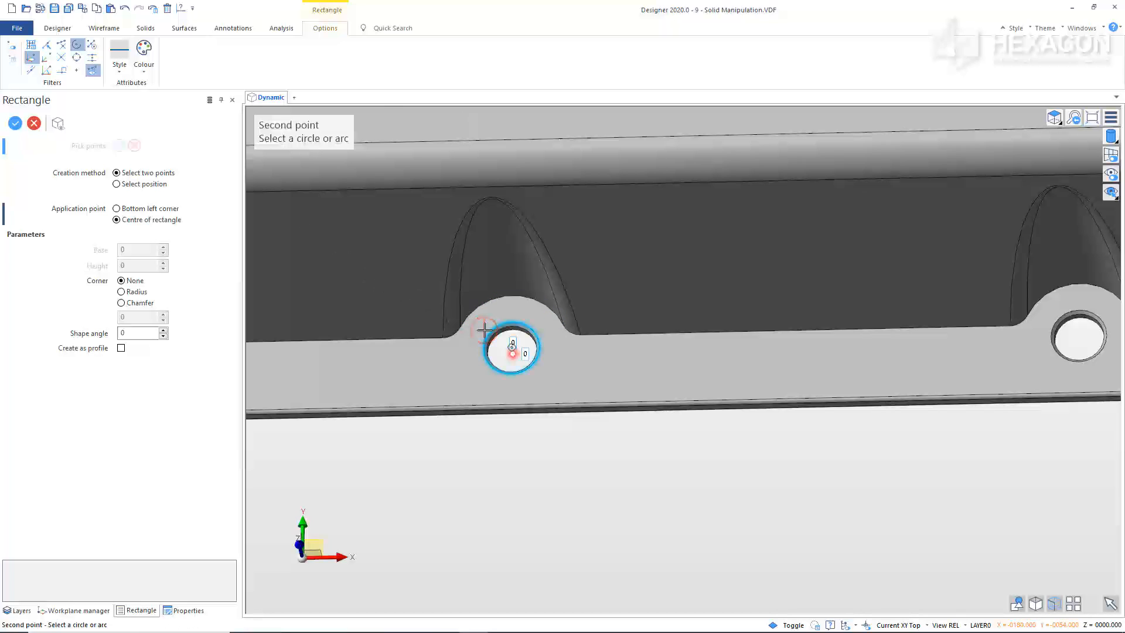
key(t)
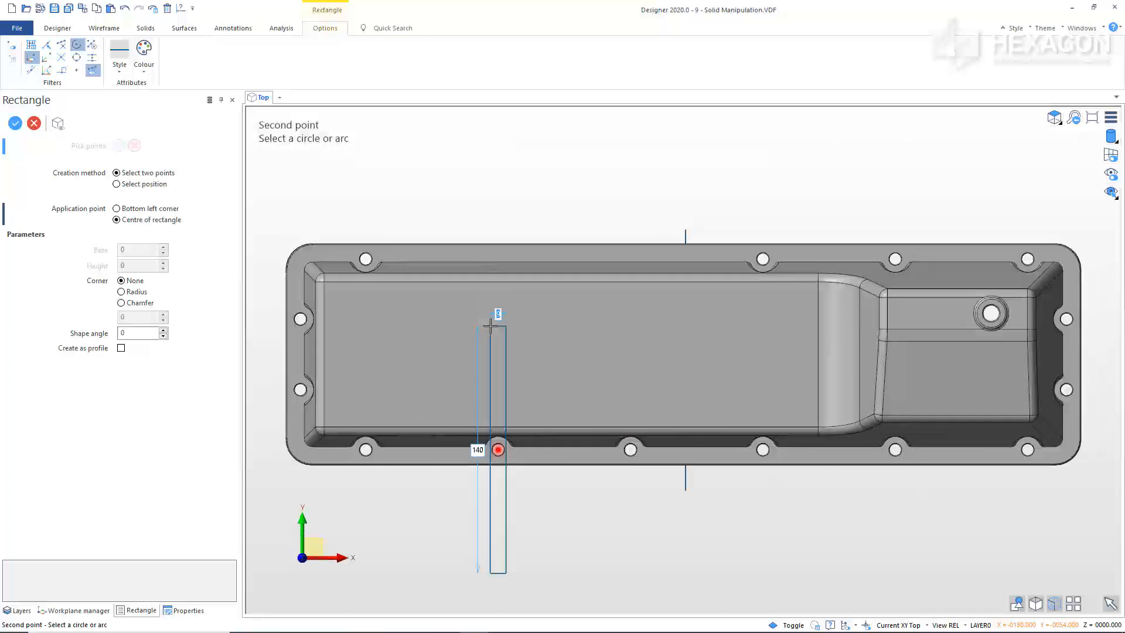
click(520, 482)
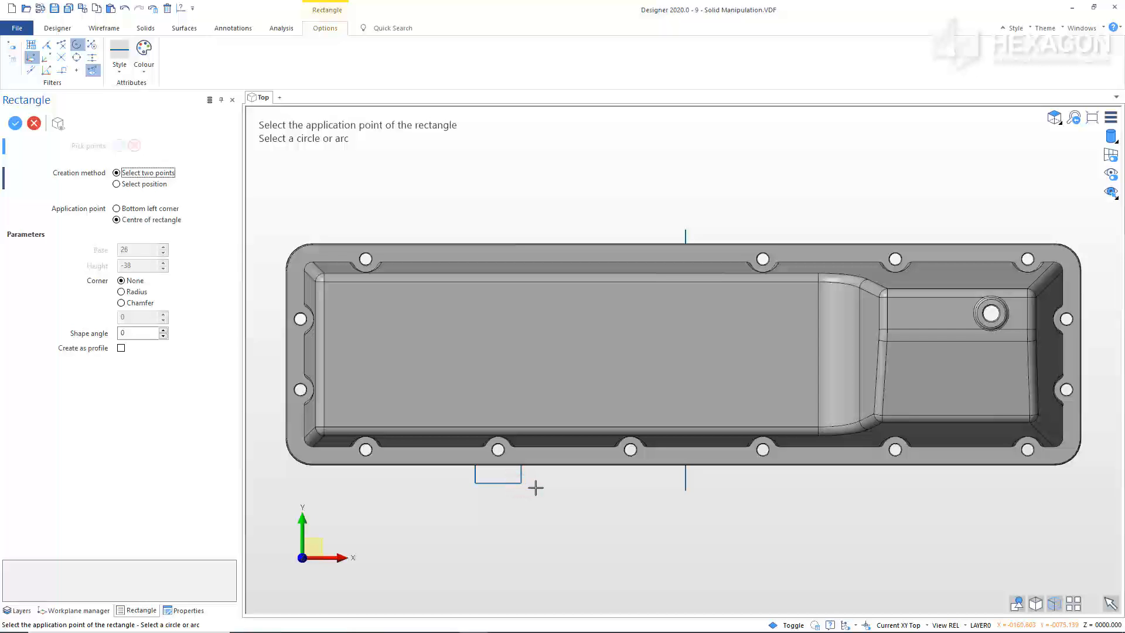
right_click(558, 495)
right_click(558, 496)
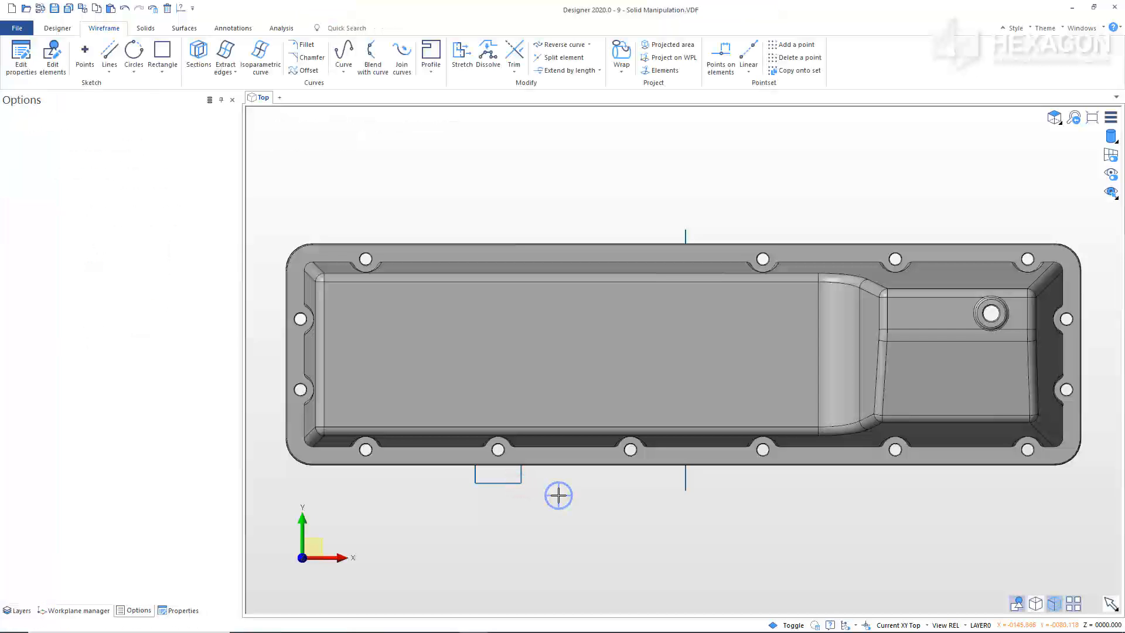
- Translate a copy of the rectangle incrementally by 75 along the X axis to surround the next front-edge hole
mouse_move(556, 496)
middle_down()
mouse_move(560, 354)
mouse_move(552, 488)
middle_up()
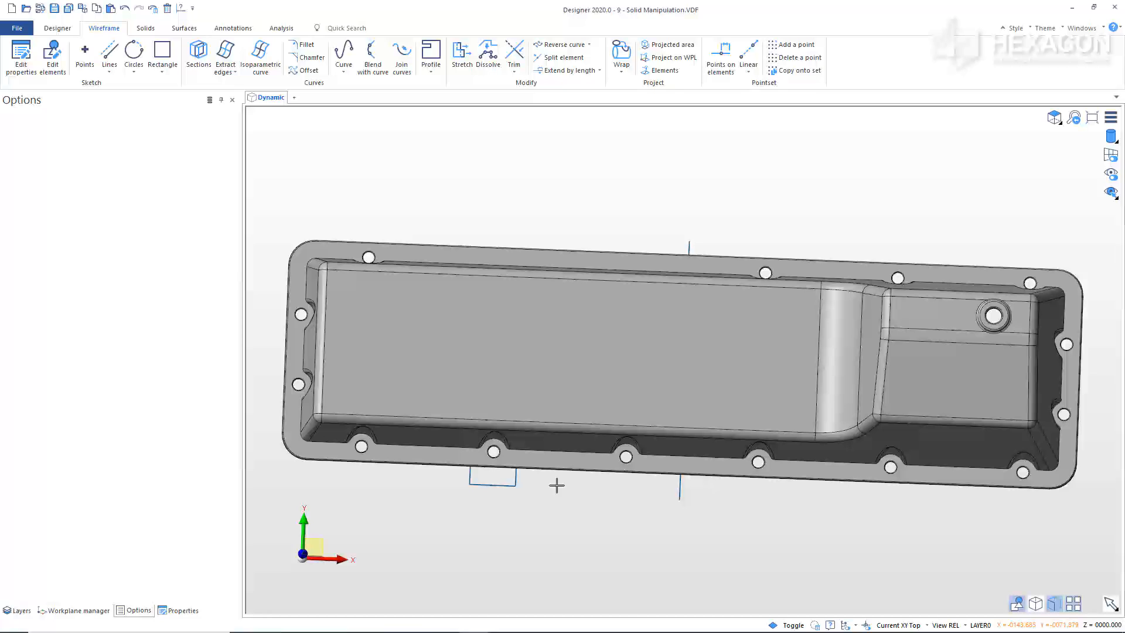
key(F5)
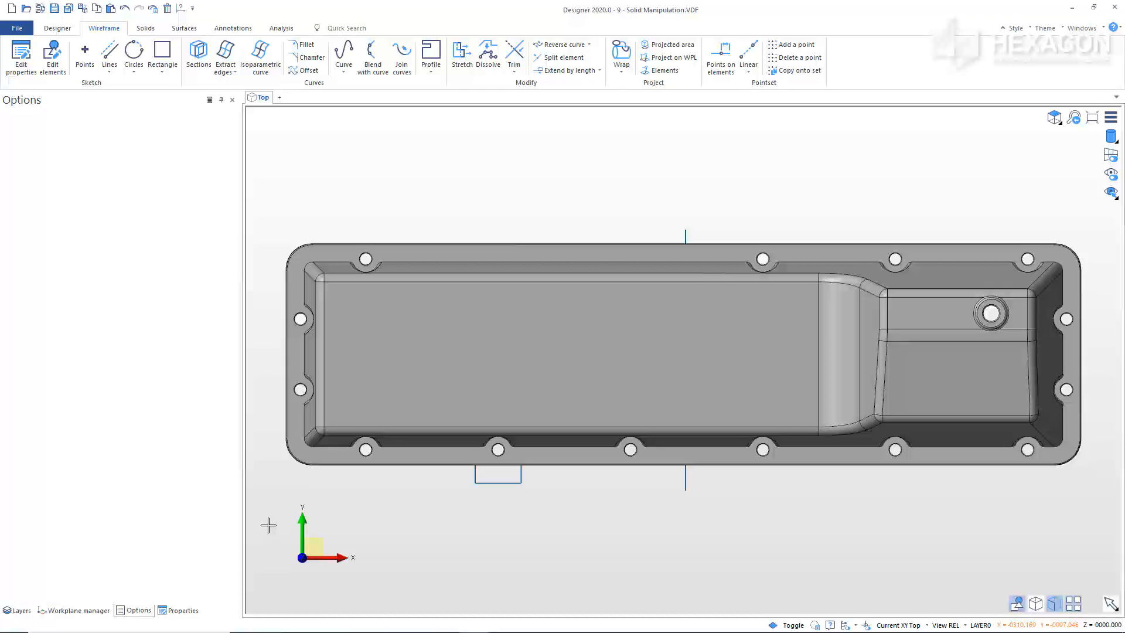
scroll(268, 525, up, 1)
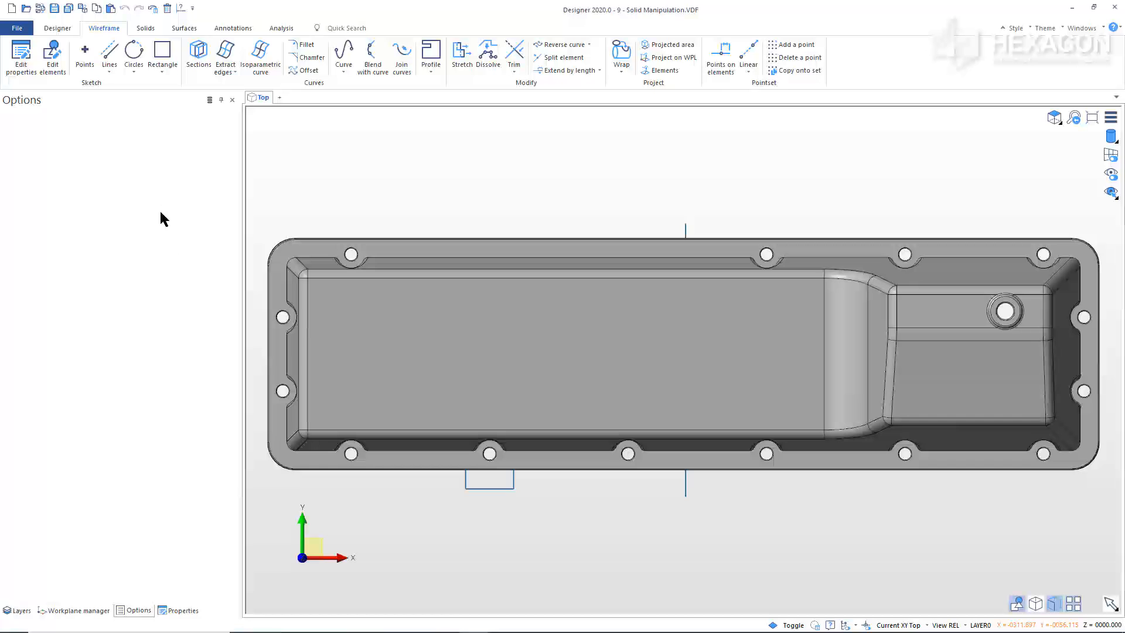
click(58, 28)
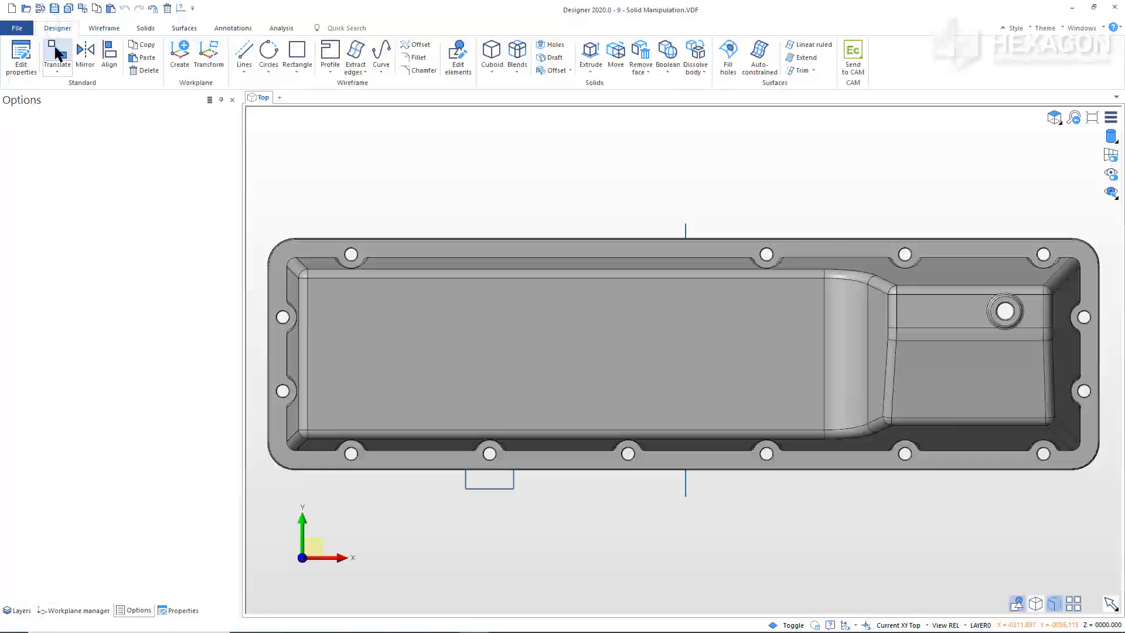
click(57, 53)
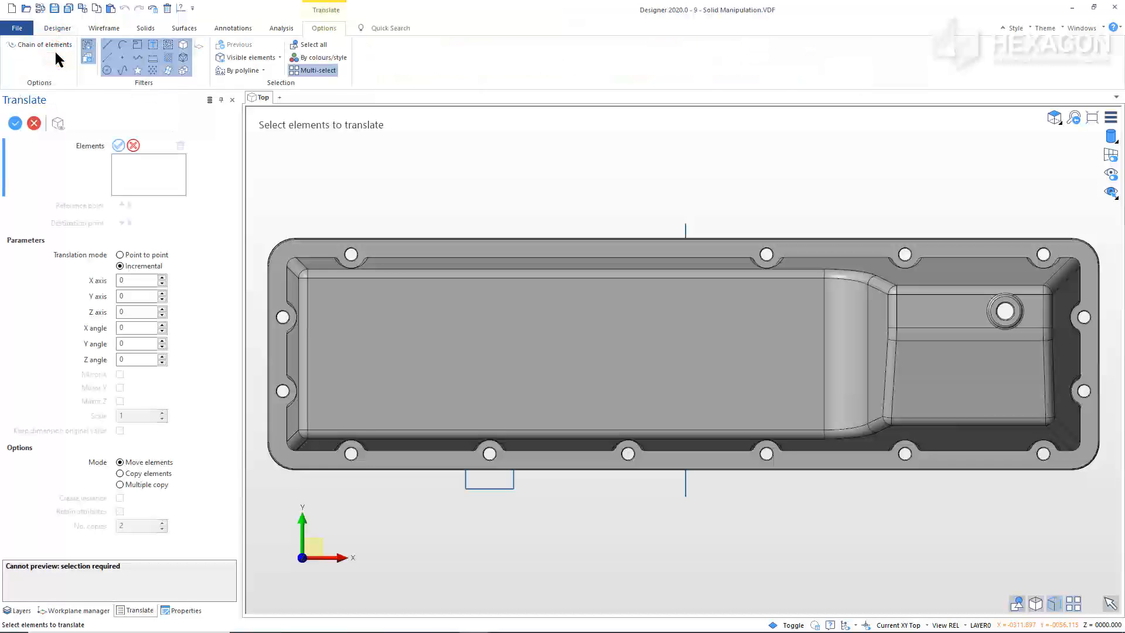
click(128, 264)
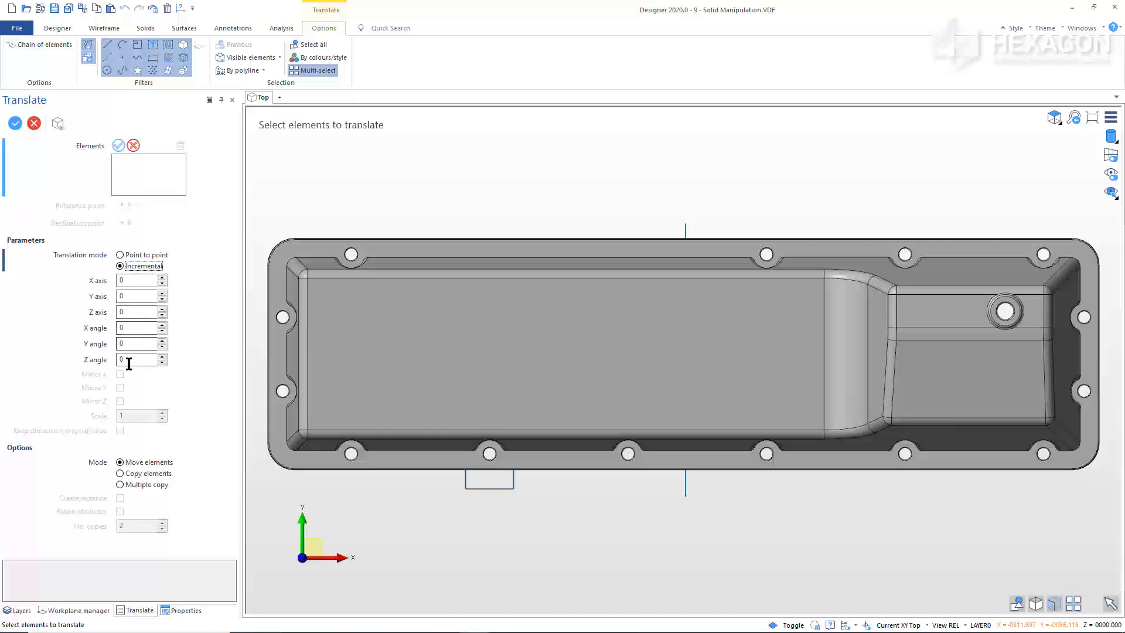
click(134, 474)
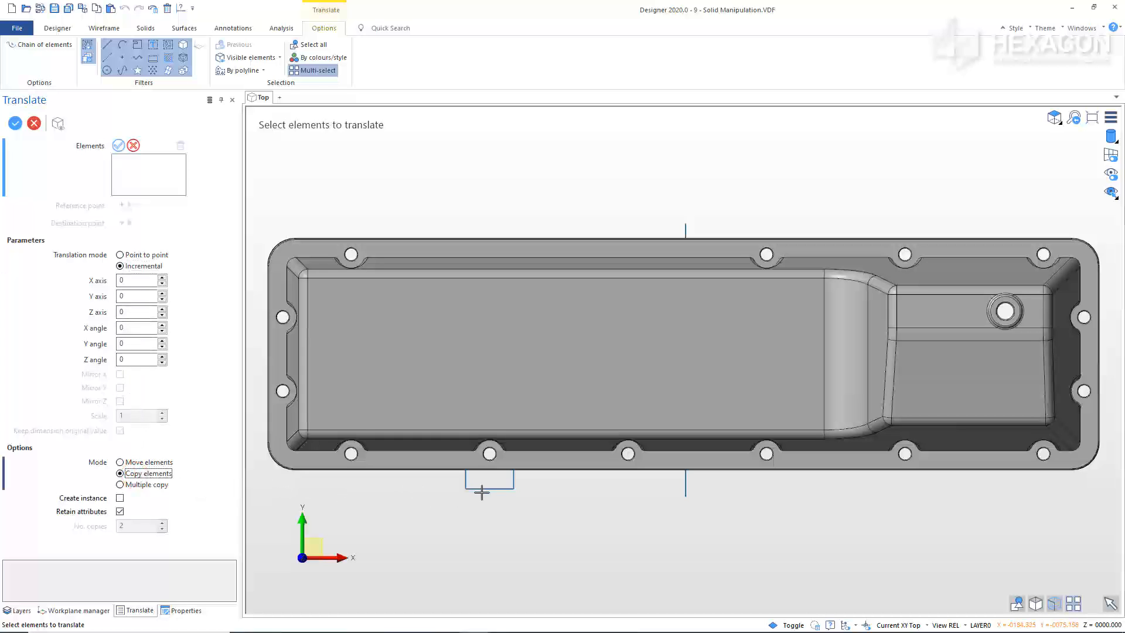
mouse_move(457, 502)
mouse_down()
mouse_move(528, 395)
mouse_move(522, 405)
mouse_up()
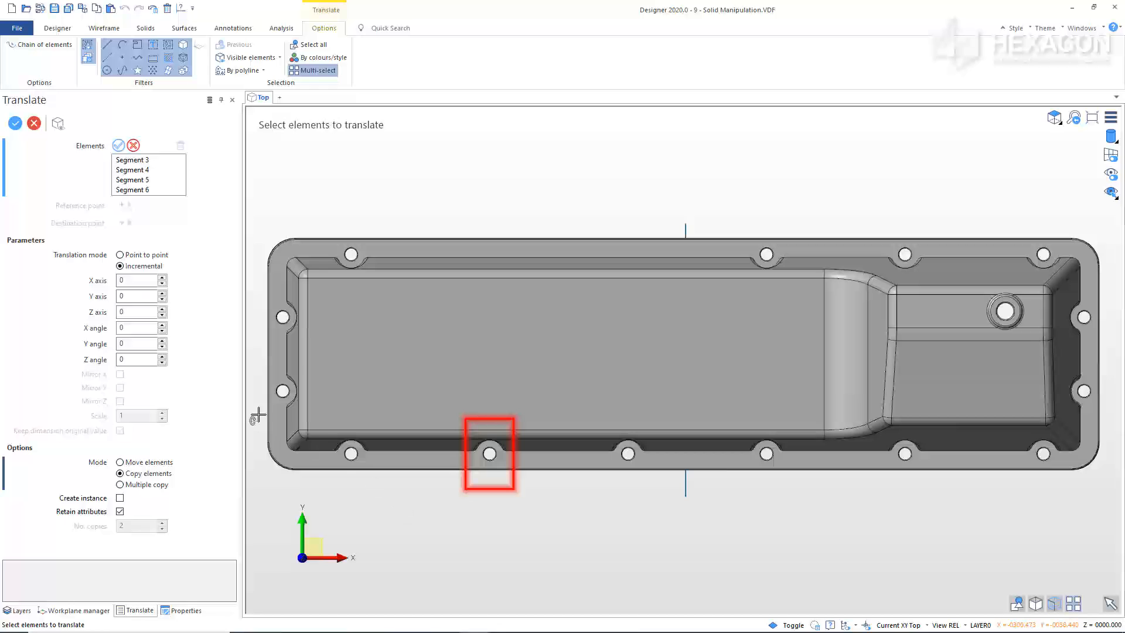
click(132, 282)
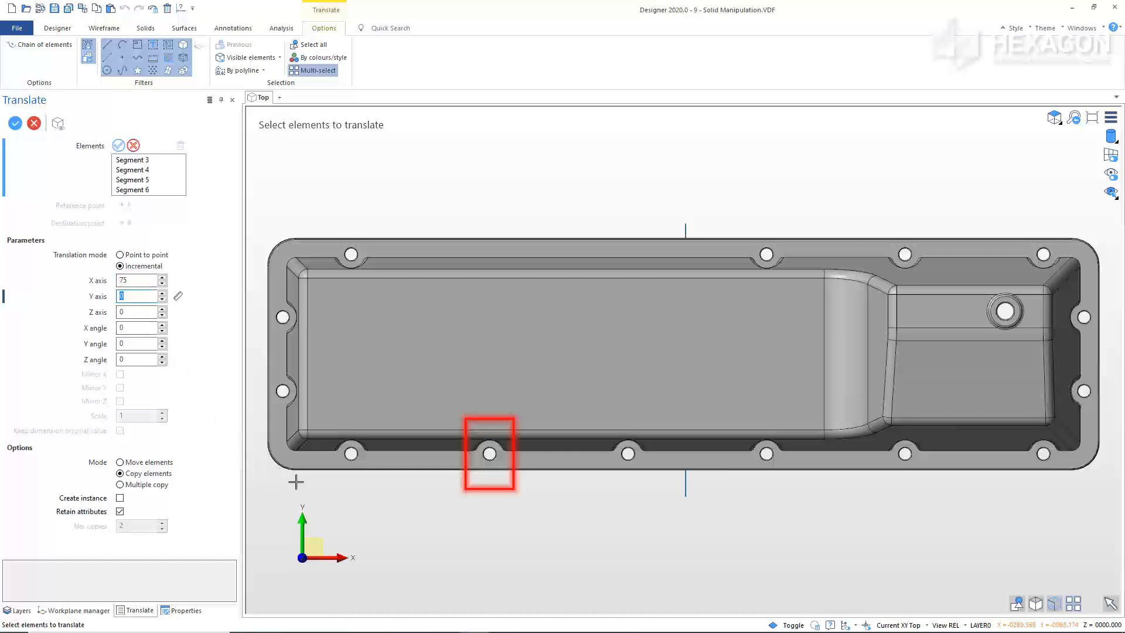
click(350, 498)
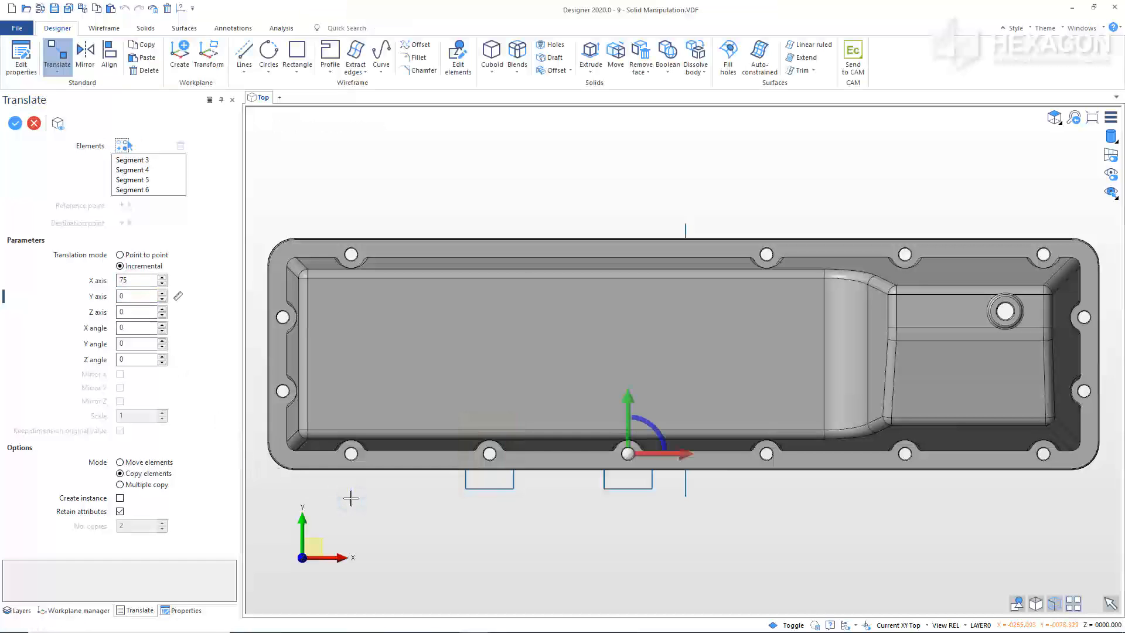
right_click(351, 498)
right_click(351, 498)
right_click(351, 498)
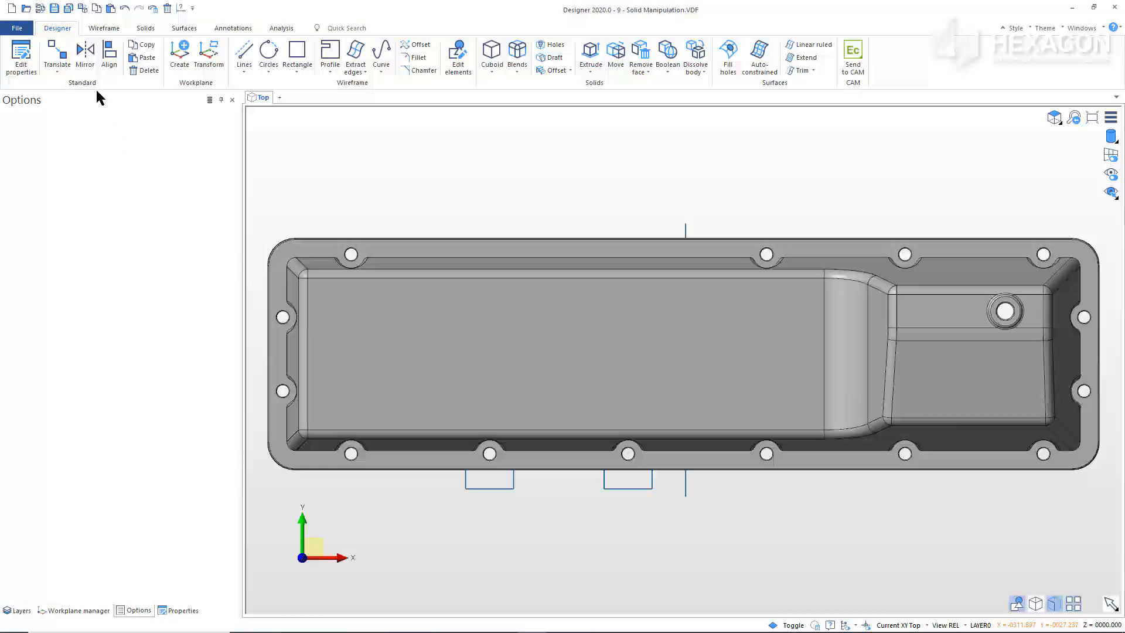
- Mirror 2D copies of both rectangles to the opposite flange edge, about the X axis through the midpoint of the pan's end edge
click(85, 54)
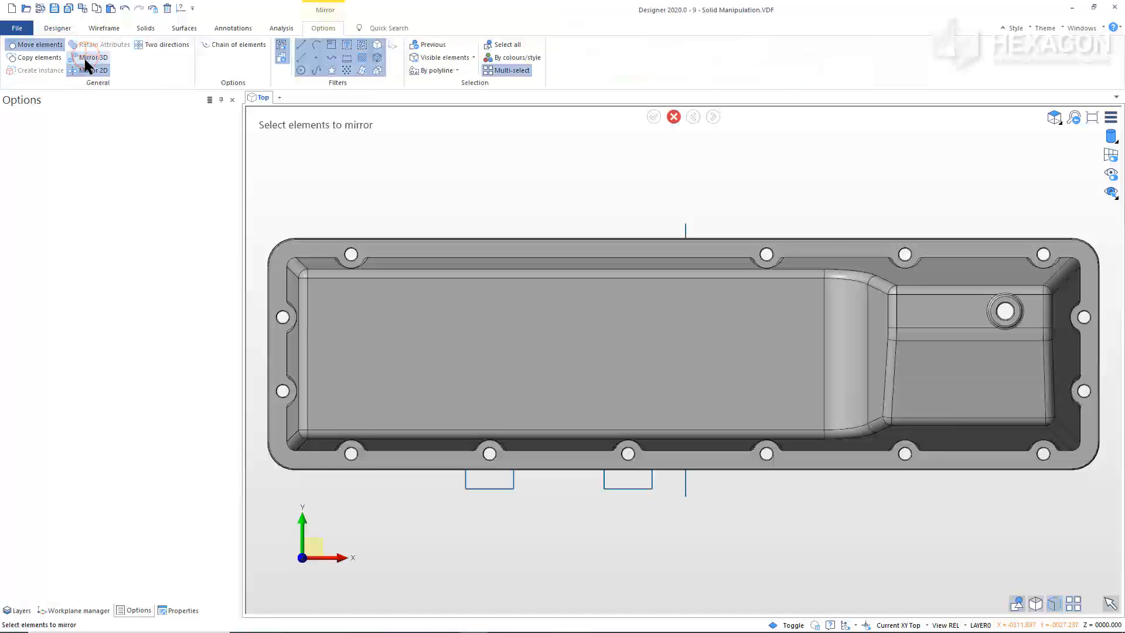
click(41, 57)
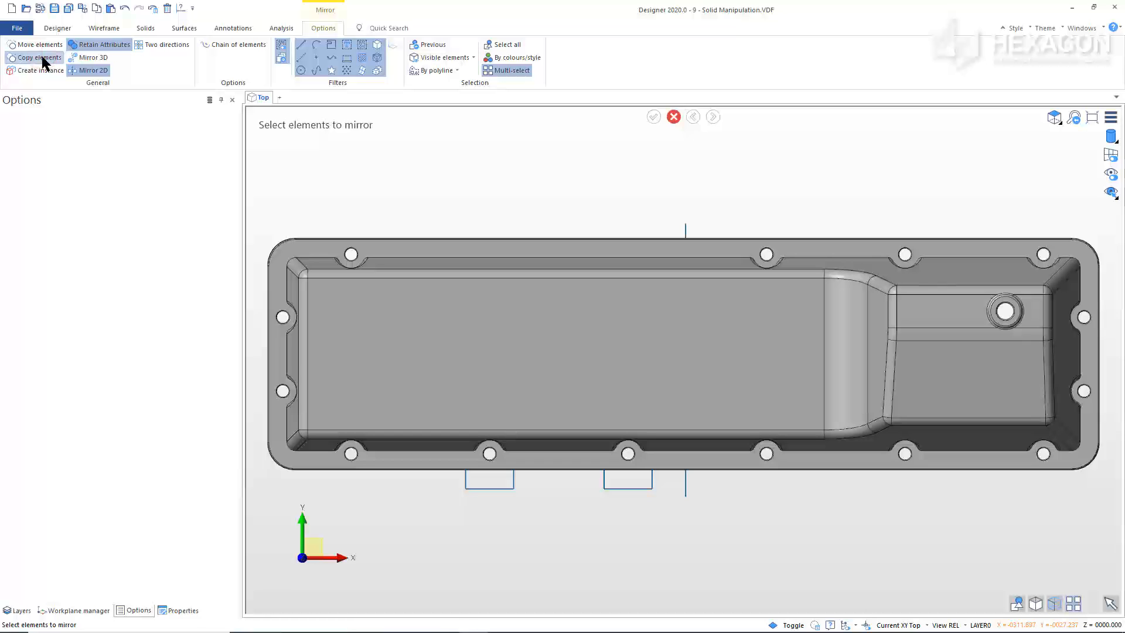
click(82, 71)
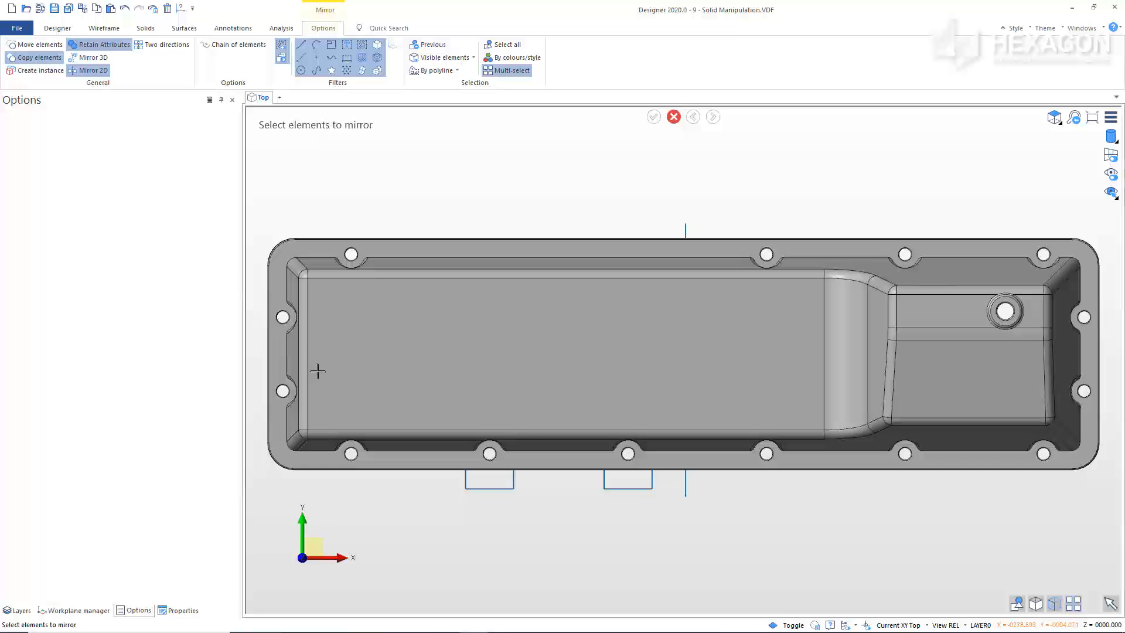
click(454, 504)
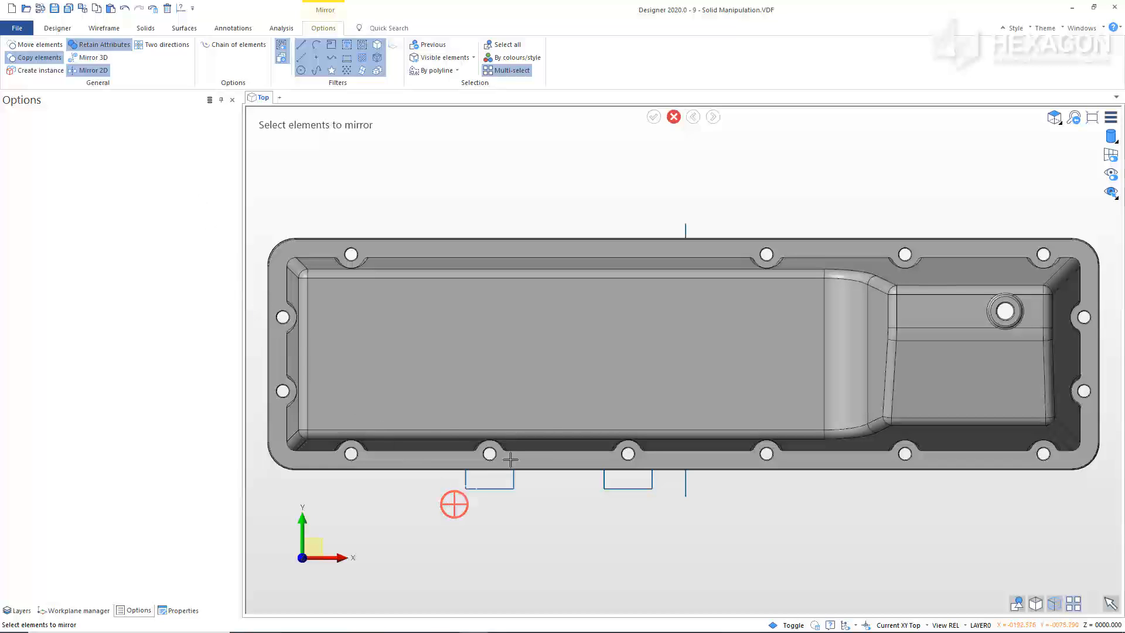
click(662, 389)
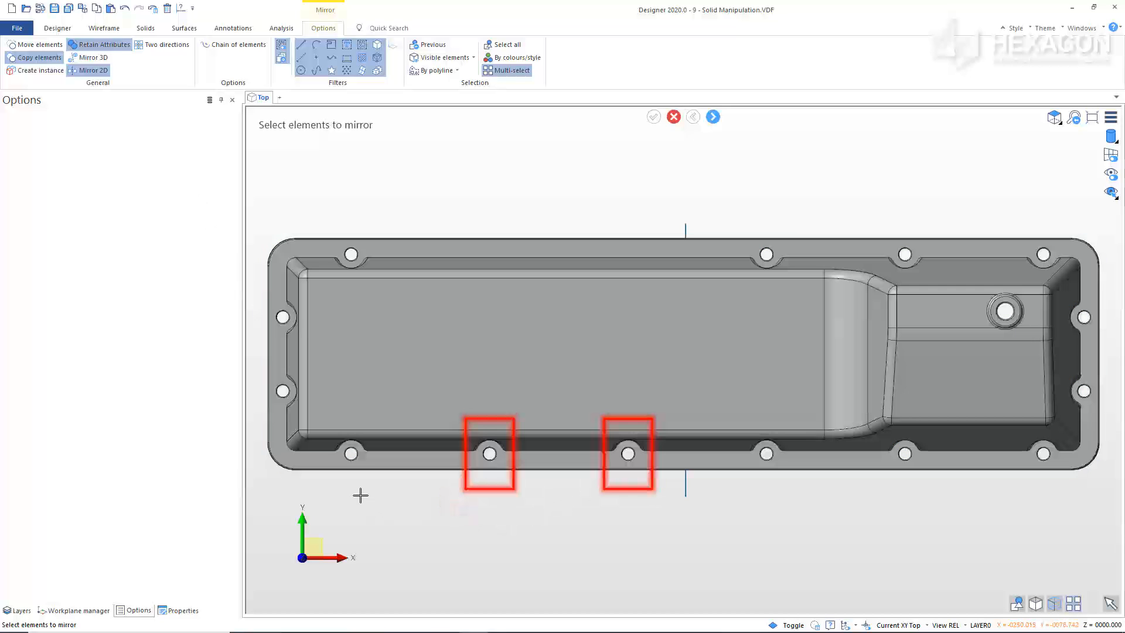
right_click(358, 493)
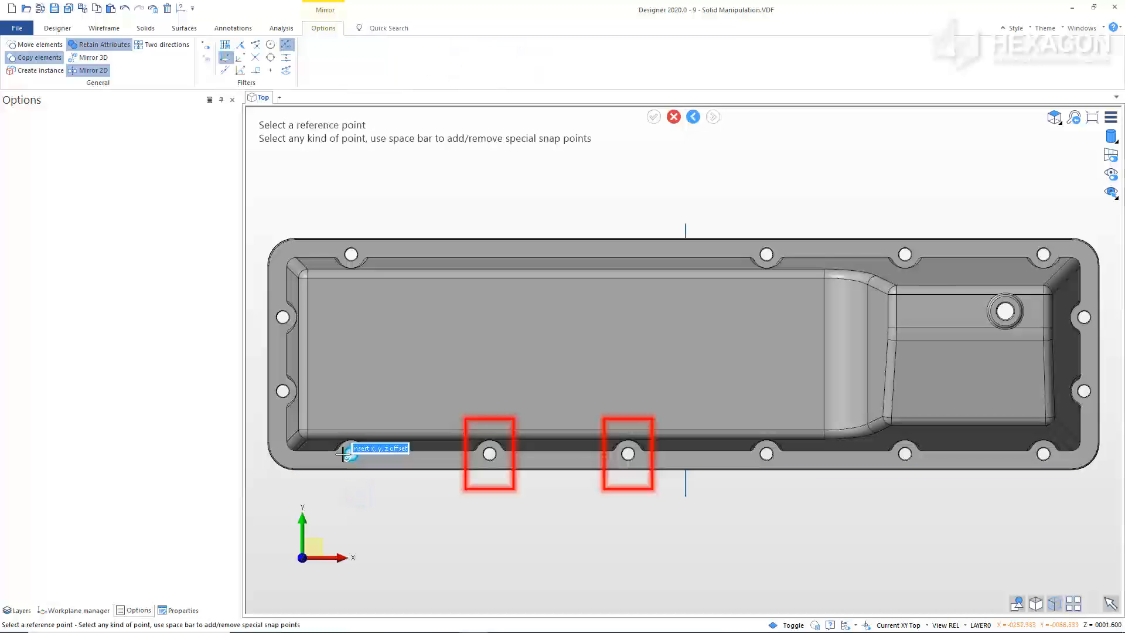
click(308, 352)
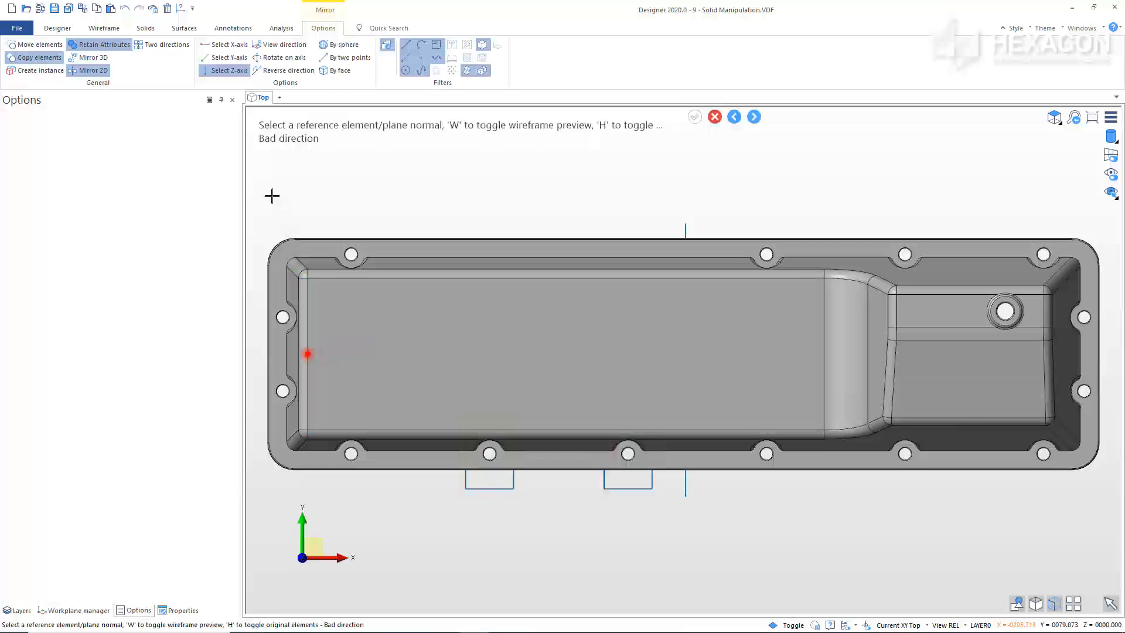
click(229, 45)
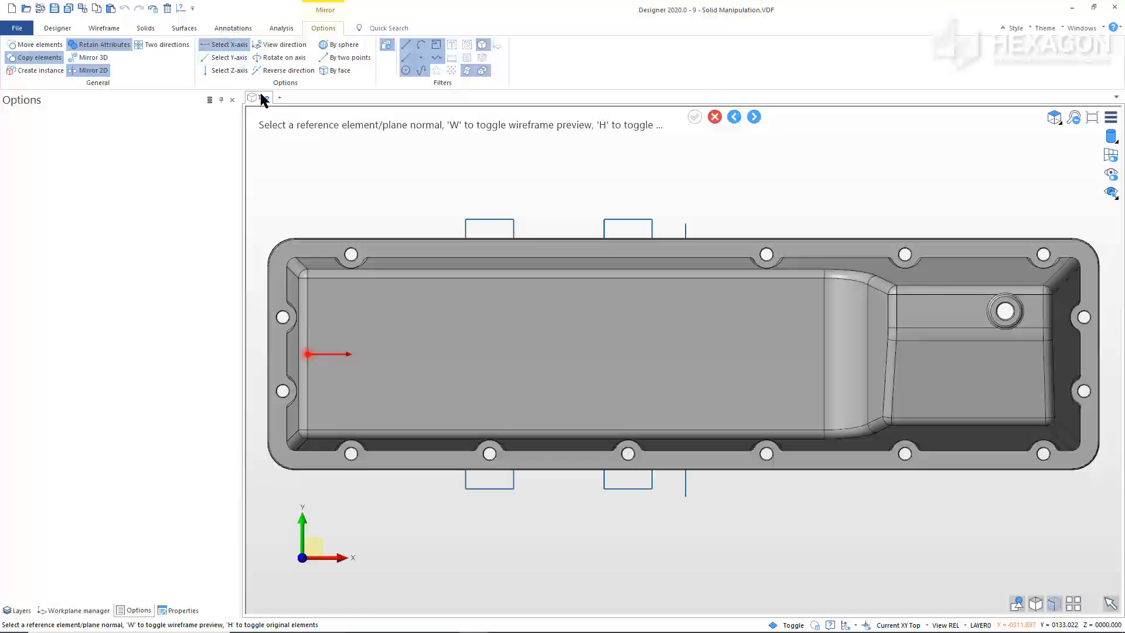
right_click(302, 188)
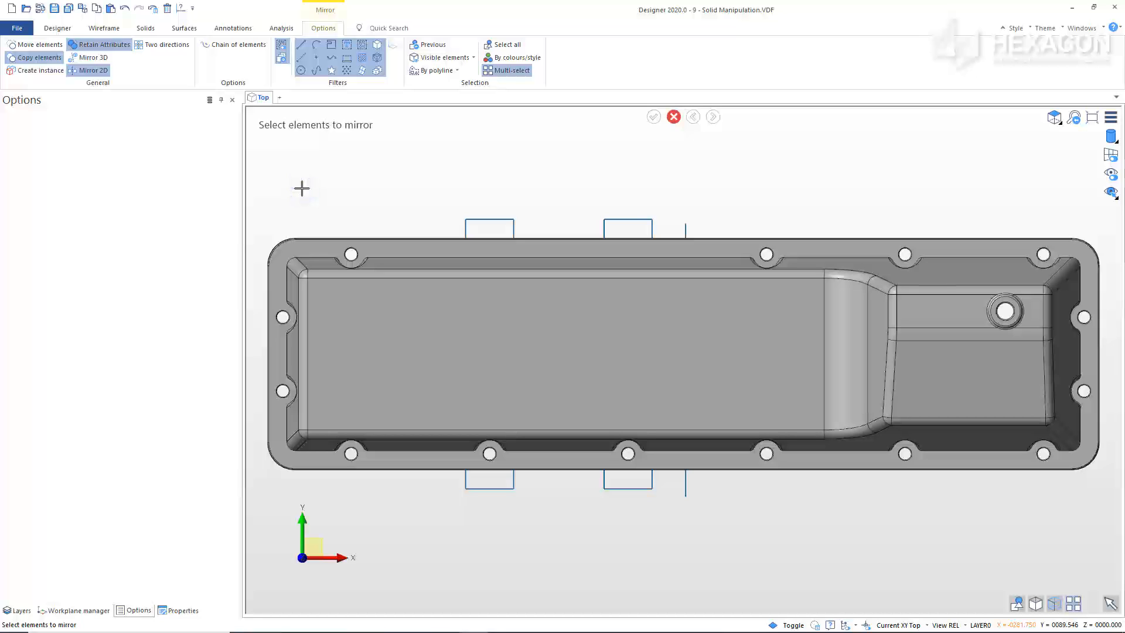
right_click(302, 188)
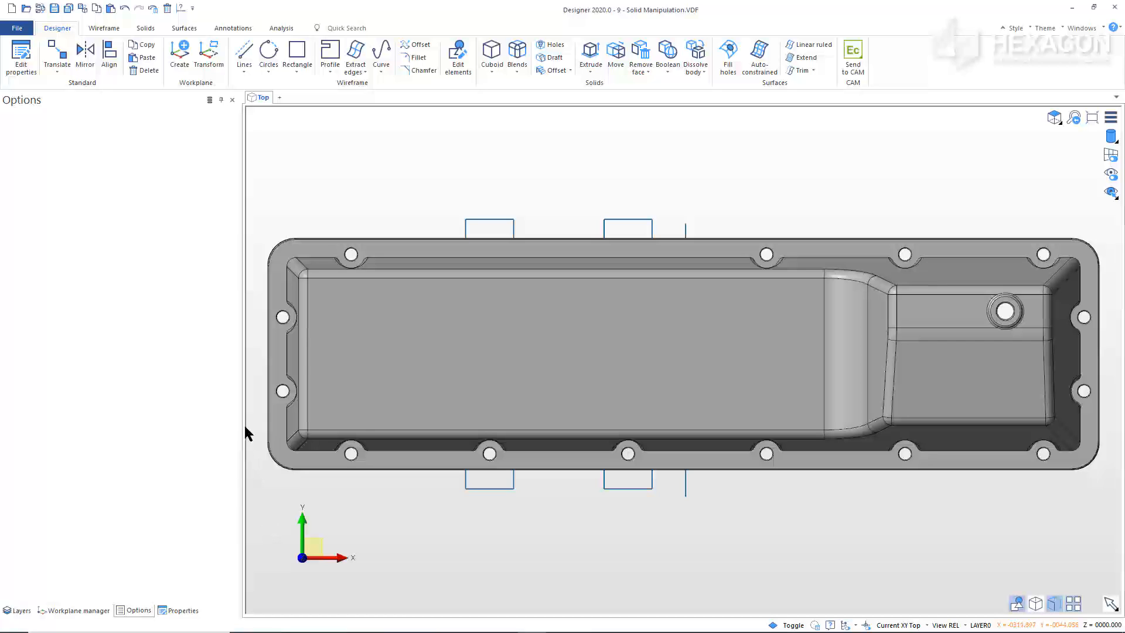
- Cut the oil pan body with all four rectangles along the Z axis, keeping both sides, to separate the rectangular flange sections
click(186, 28)
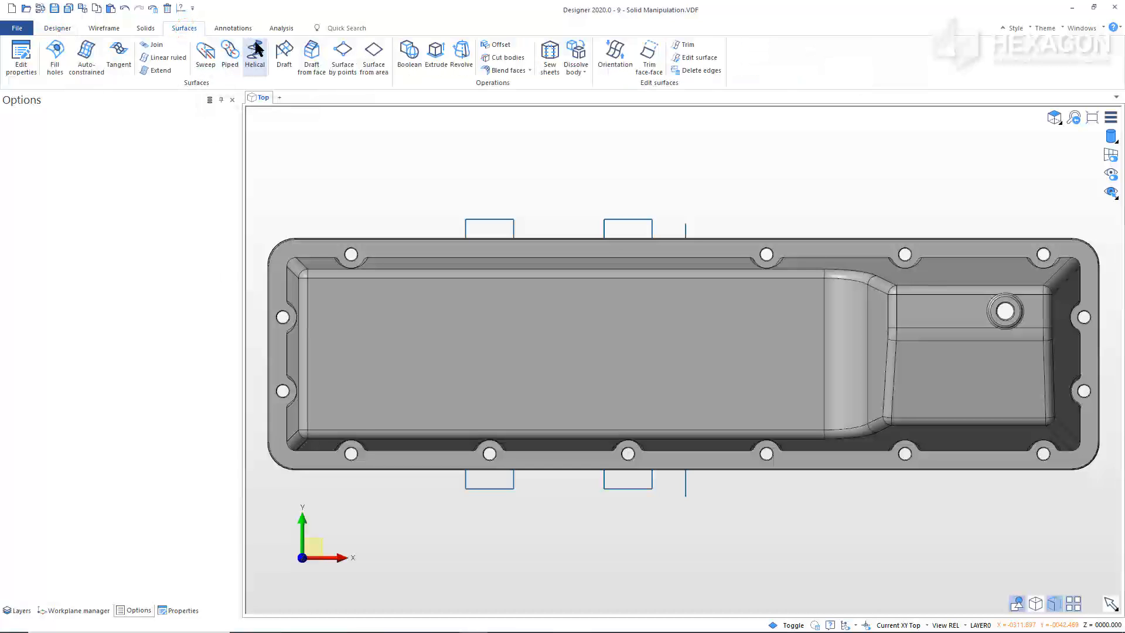
click(502, 58)
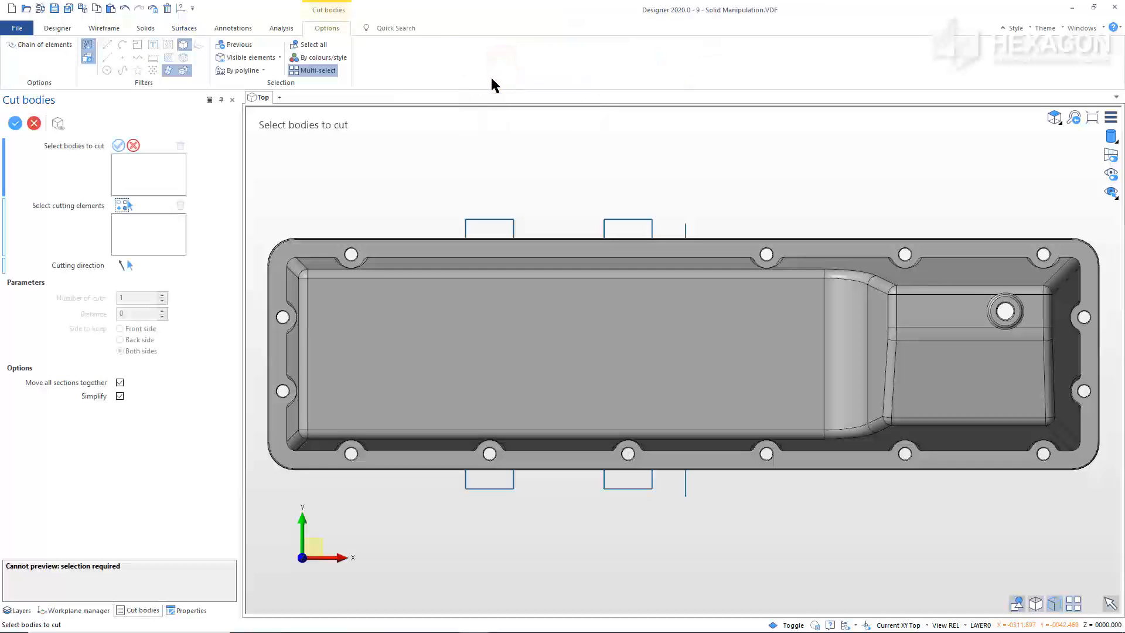
click(394, 301)
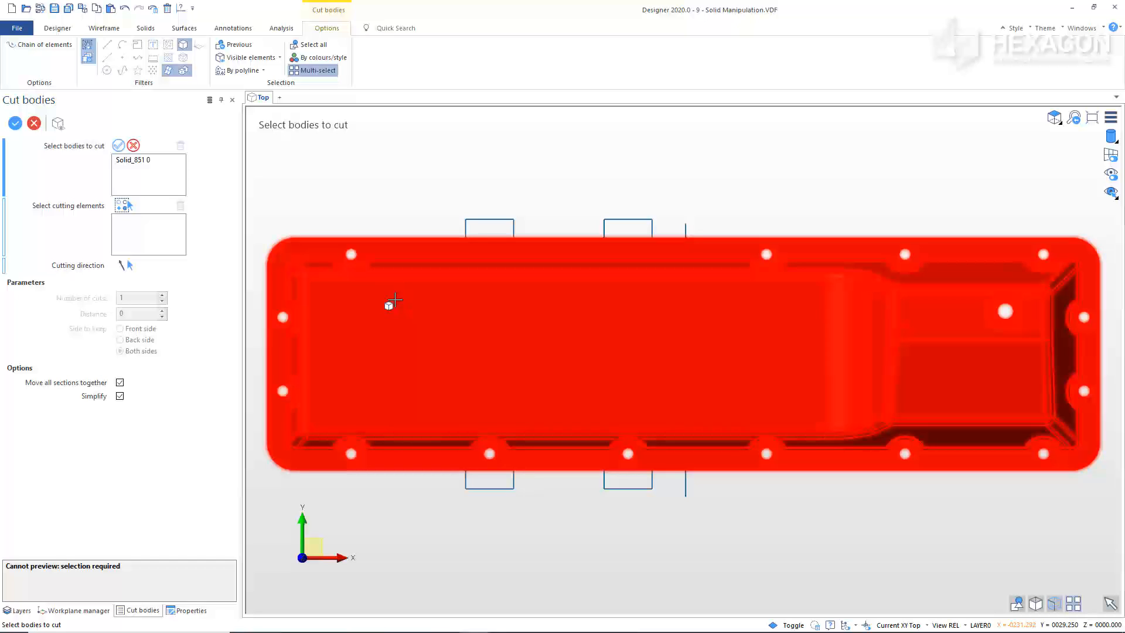
right_click(395, 300)
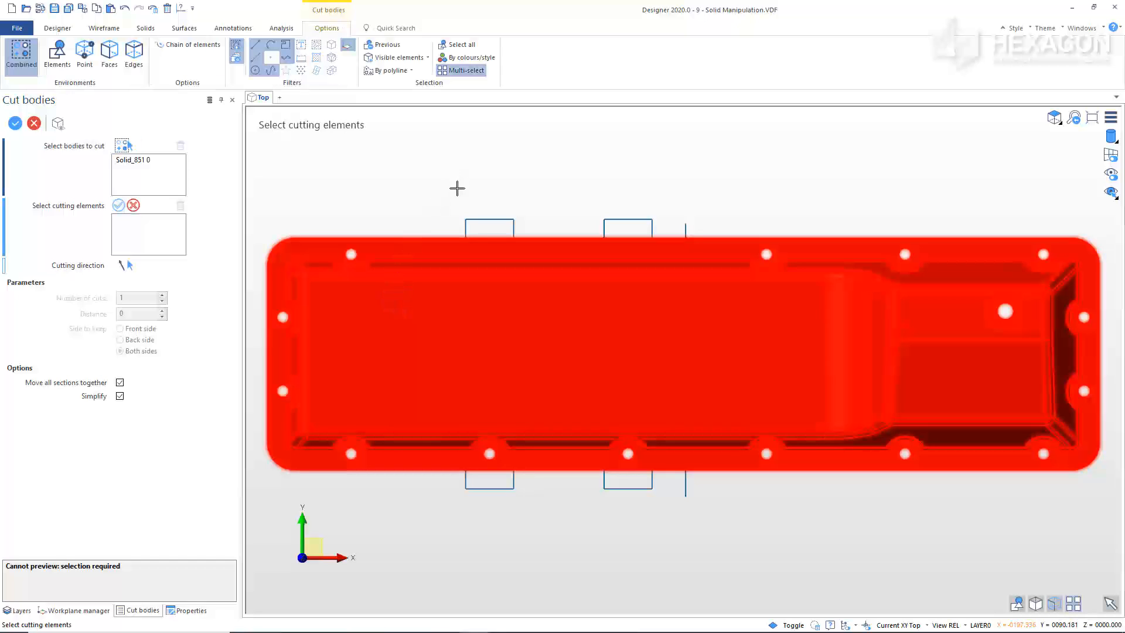
drag(455, 201, 660, 529)
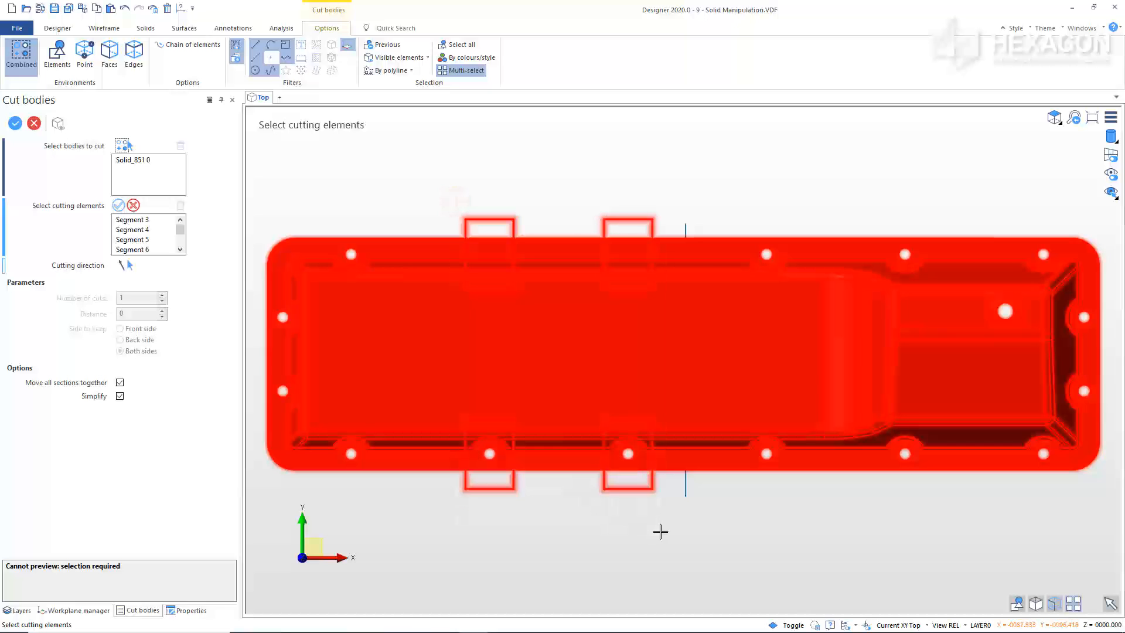
right_click(587, 514)
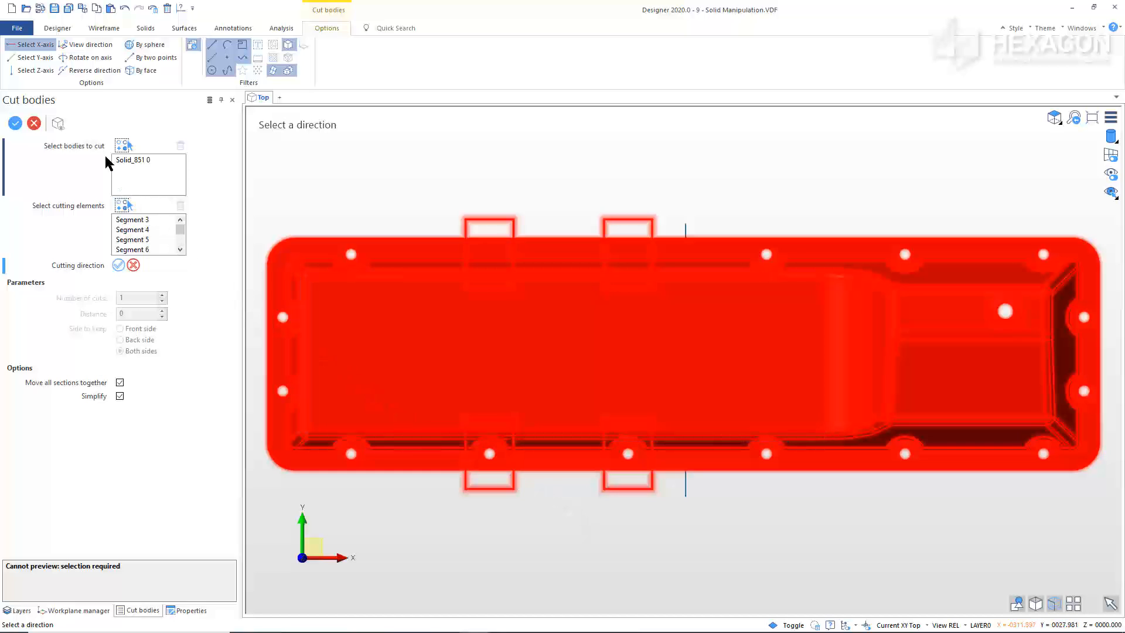
click(37, 71)
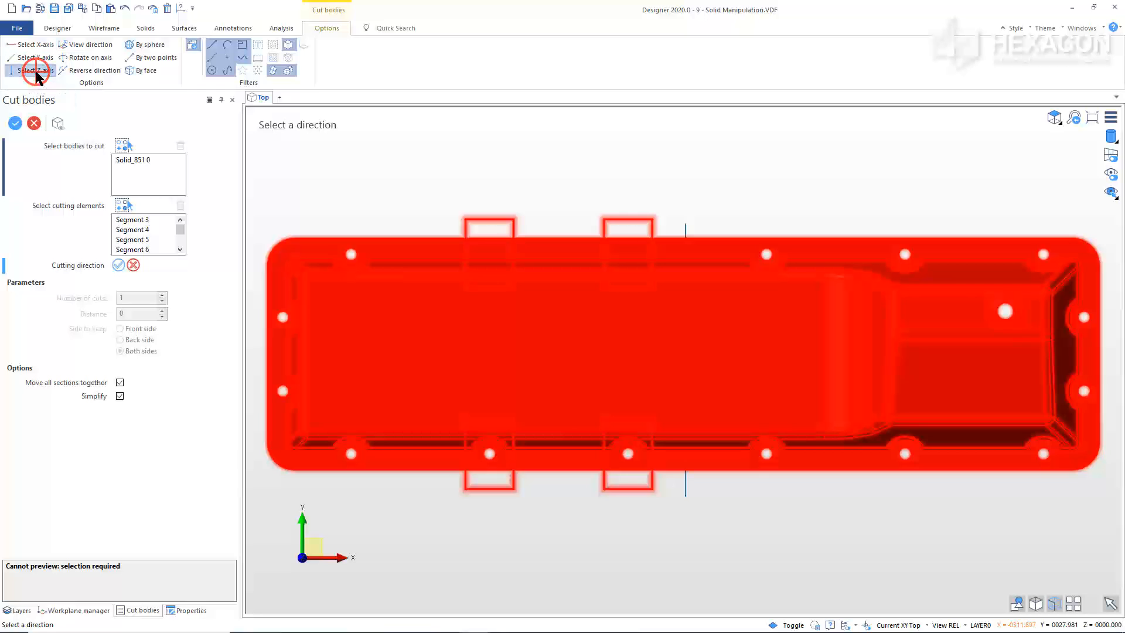
right_click(269, 180)
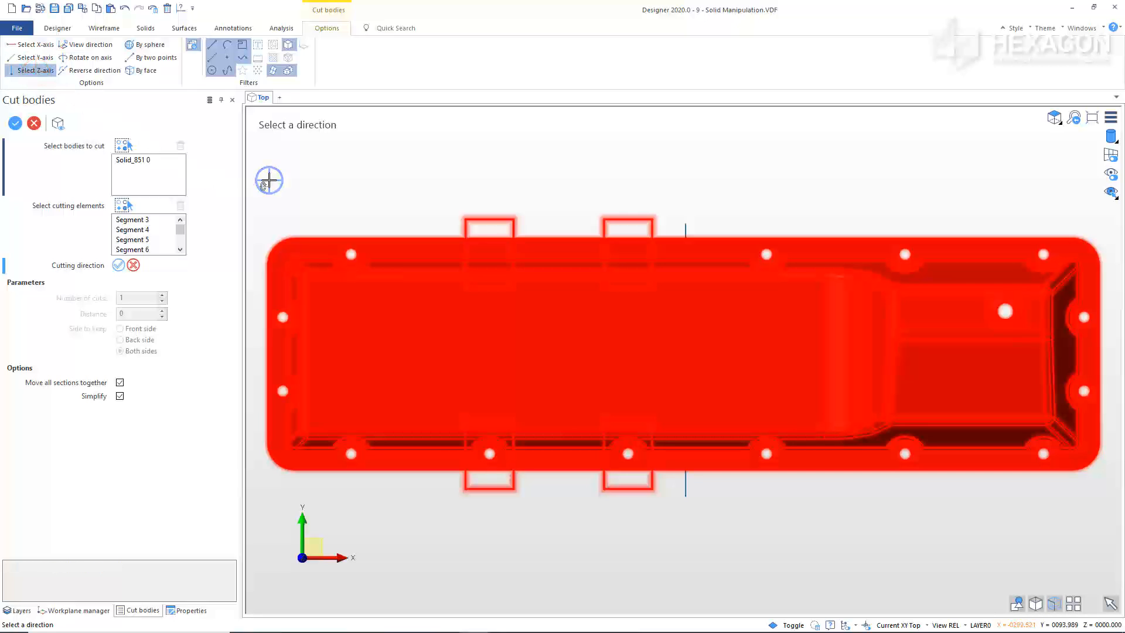
right_click(269, 180)
right_click(269, 180)
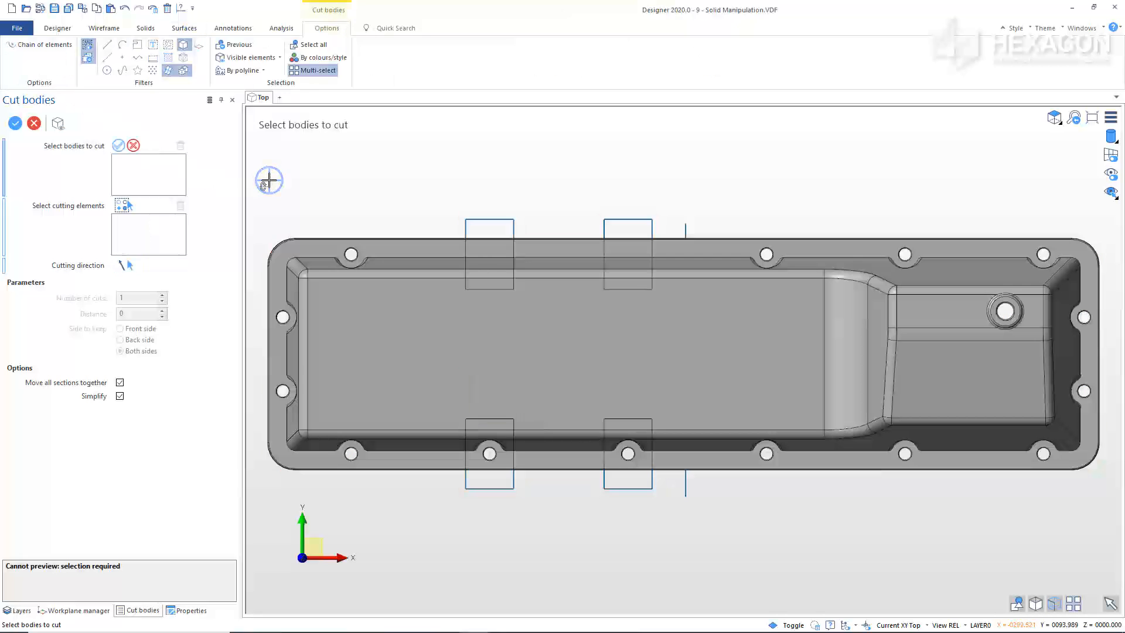
right_click(269, 180)
right_click(269, 181)
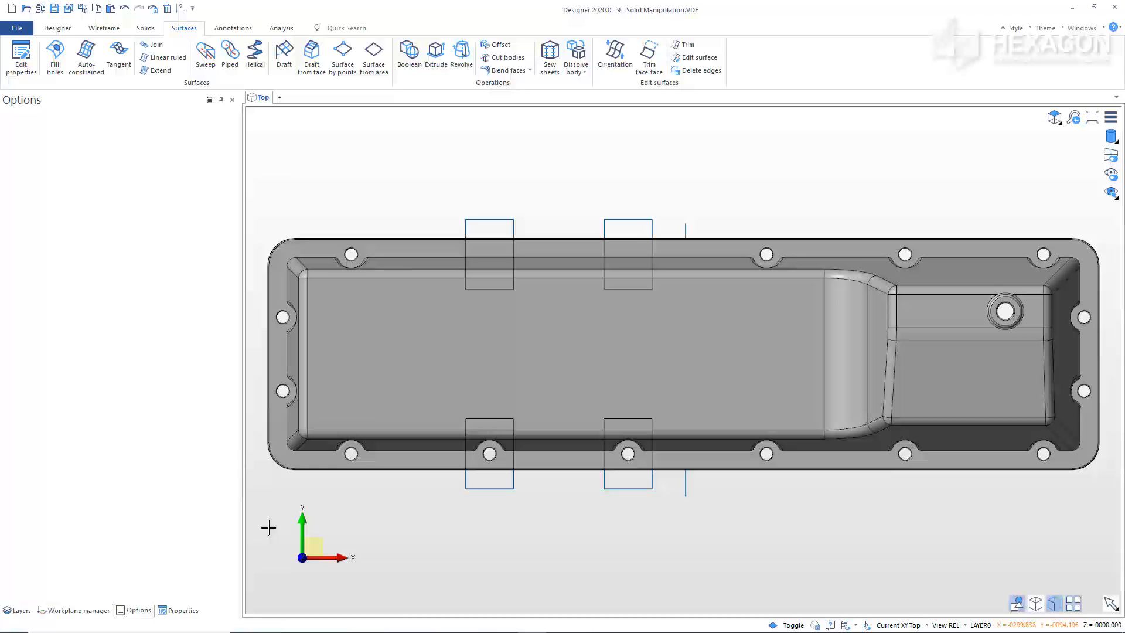
- Delete the two plain cut sections without holes from the rear flange edge
key(F5)
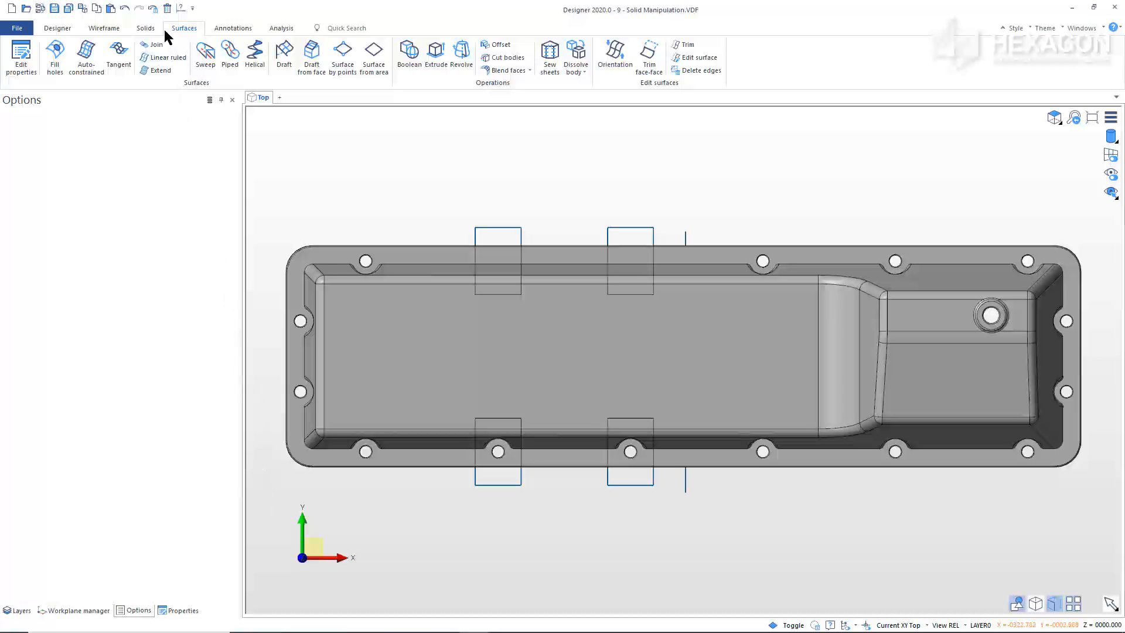
click(167, 10)
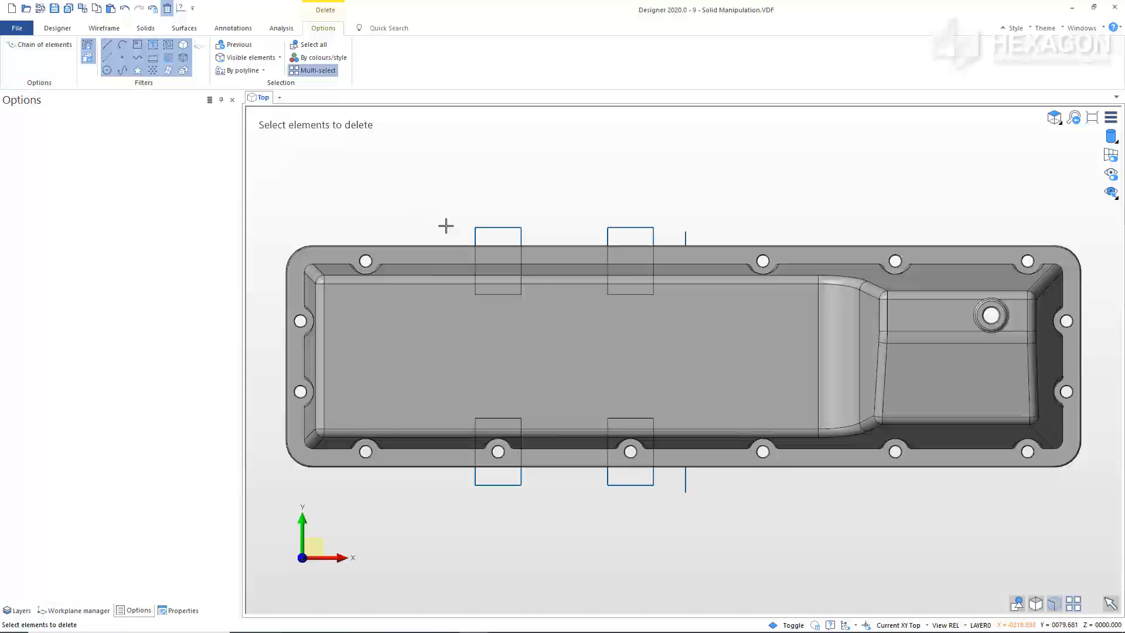
click(498, 269)
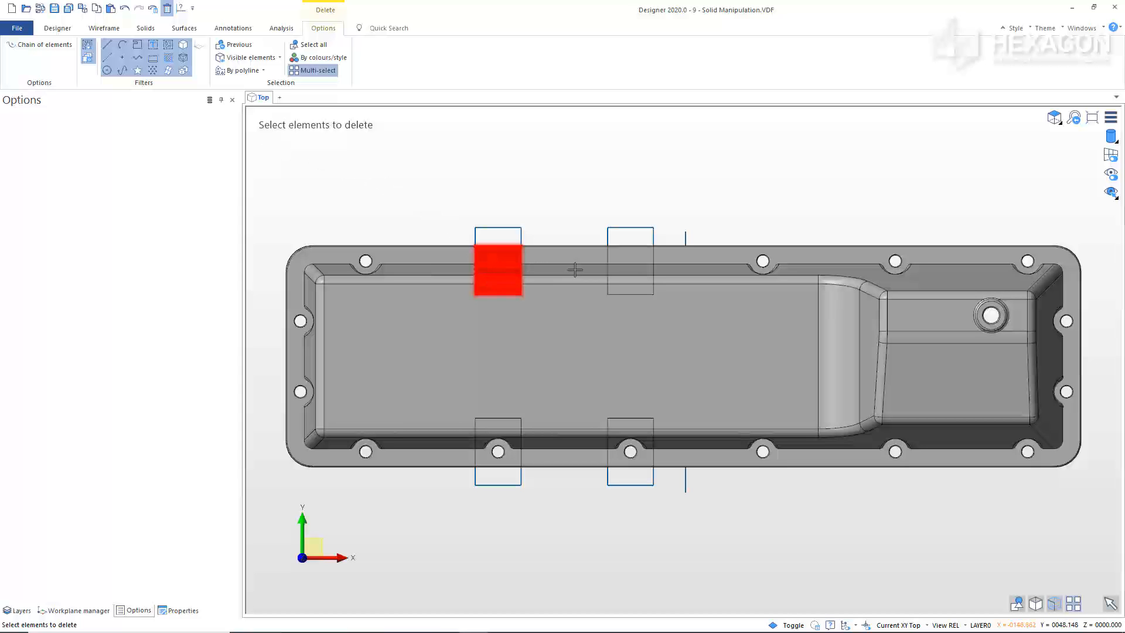
click(624, 268)
right_click(539, 193)
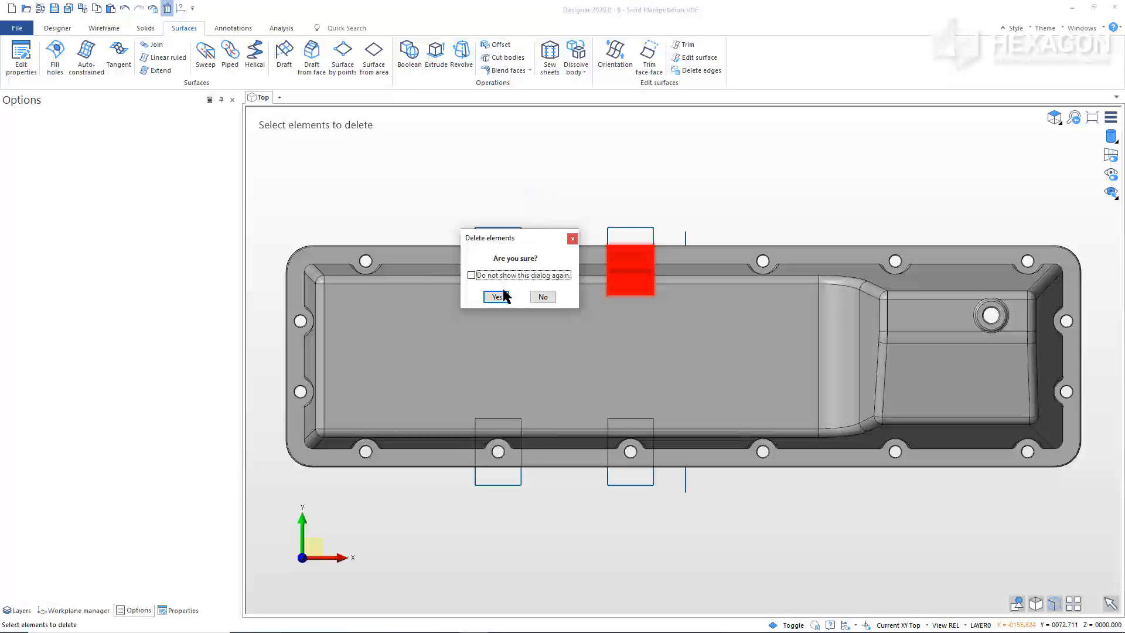
click(498, 296)
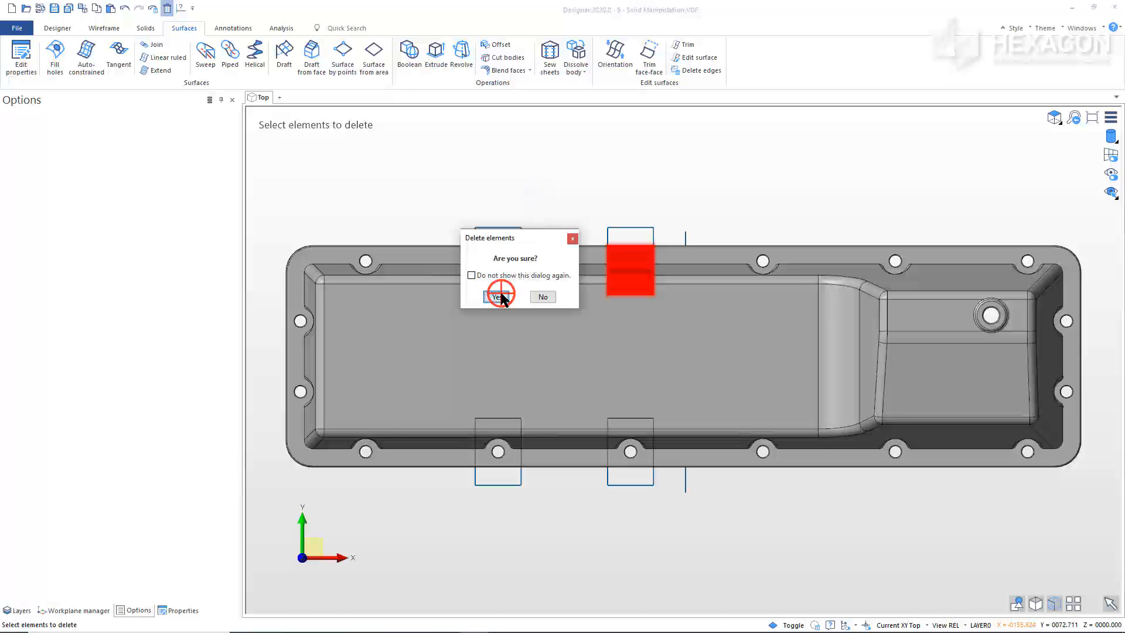
right_click(558, 209)
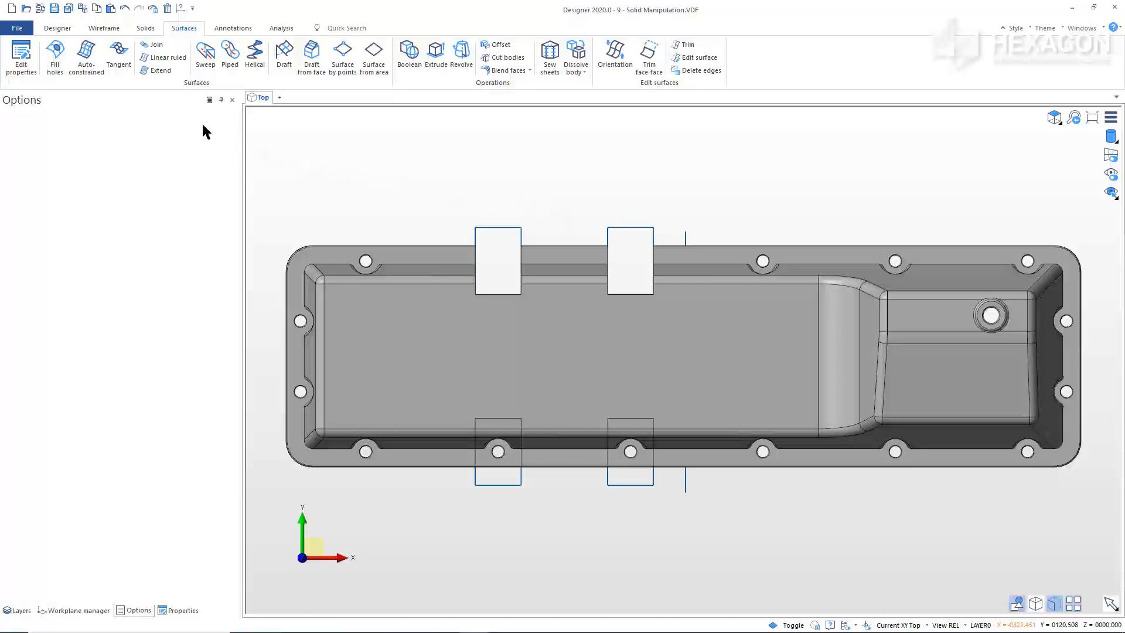
- Set up a point-to-point copy of both front-edge hole sections, referenced at the inner-edge midpoint of the section nearer the lengthened end
click(57, 28)
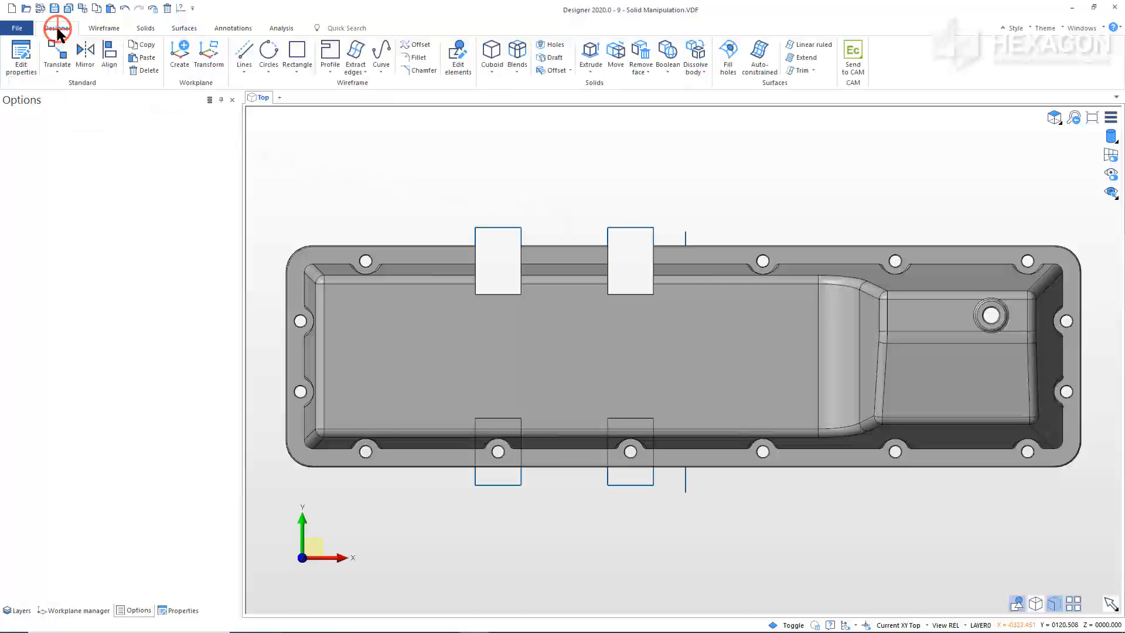
click(57, 54)
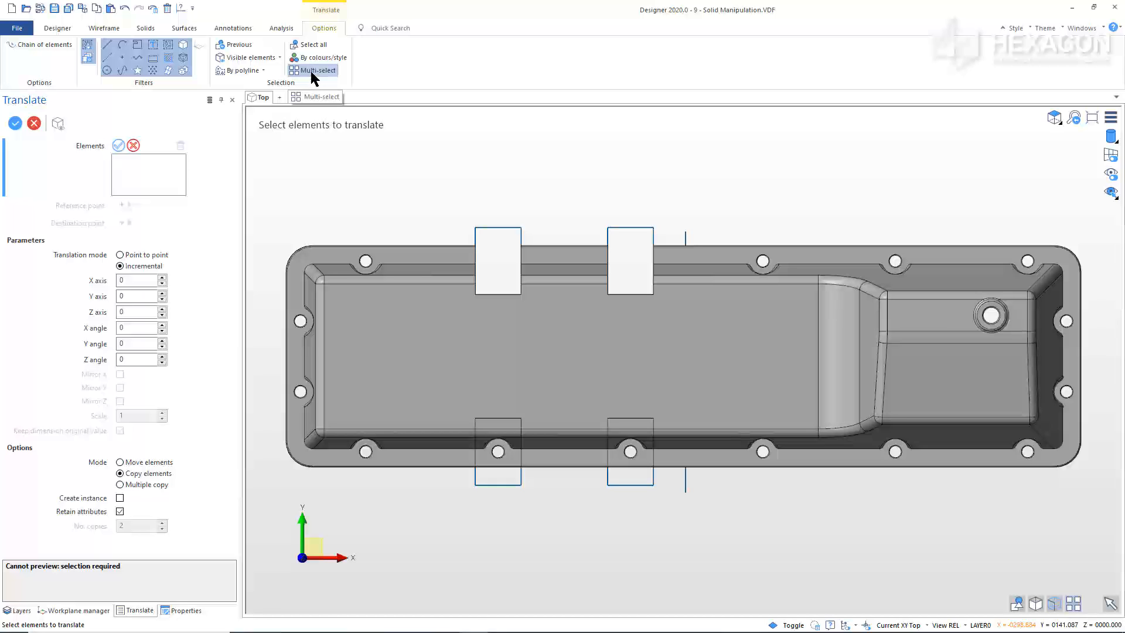
click(150, 255)
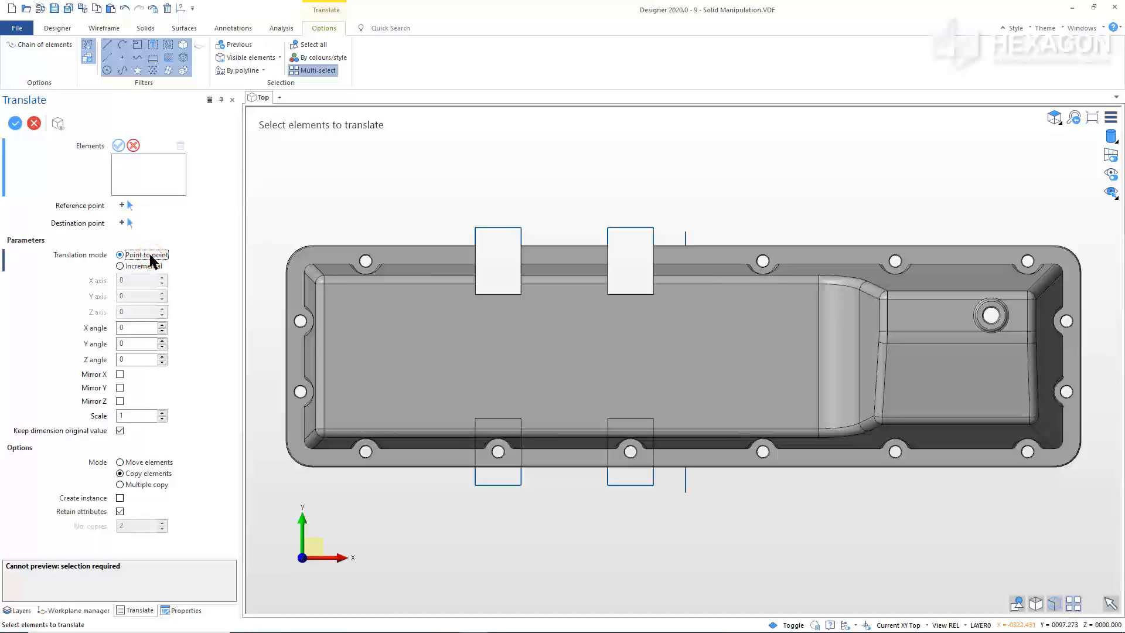
click(136, 474)
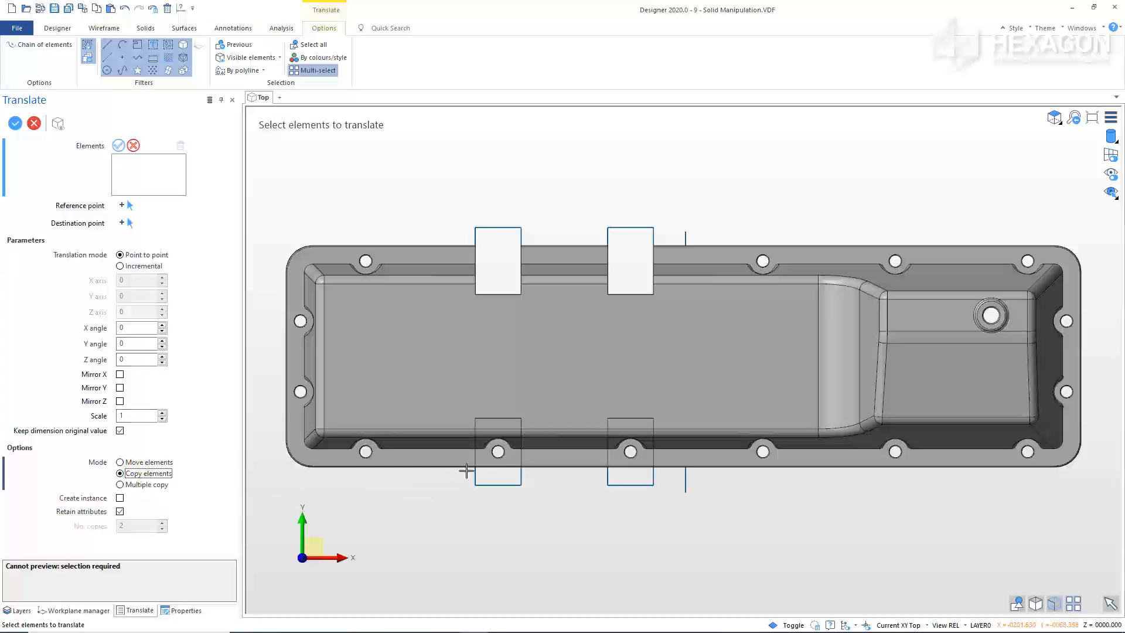
click(499, 444)
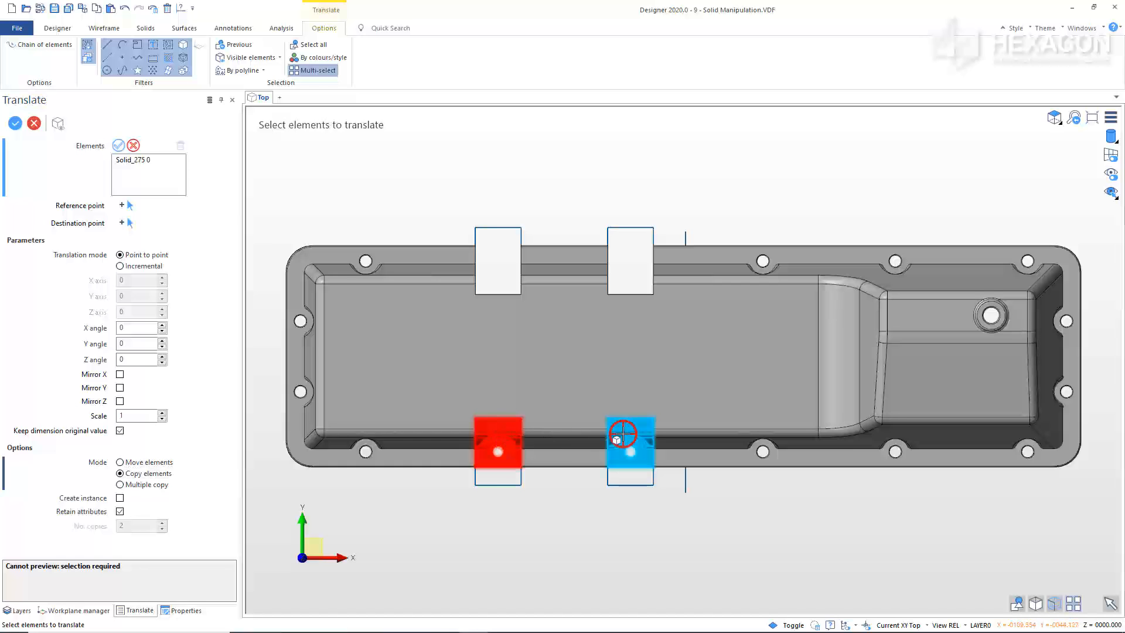
click(621, 439)
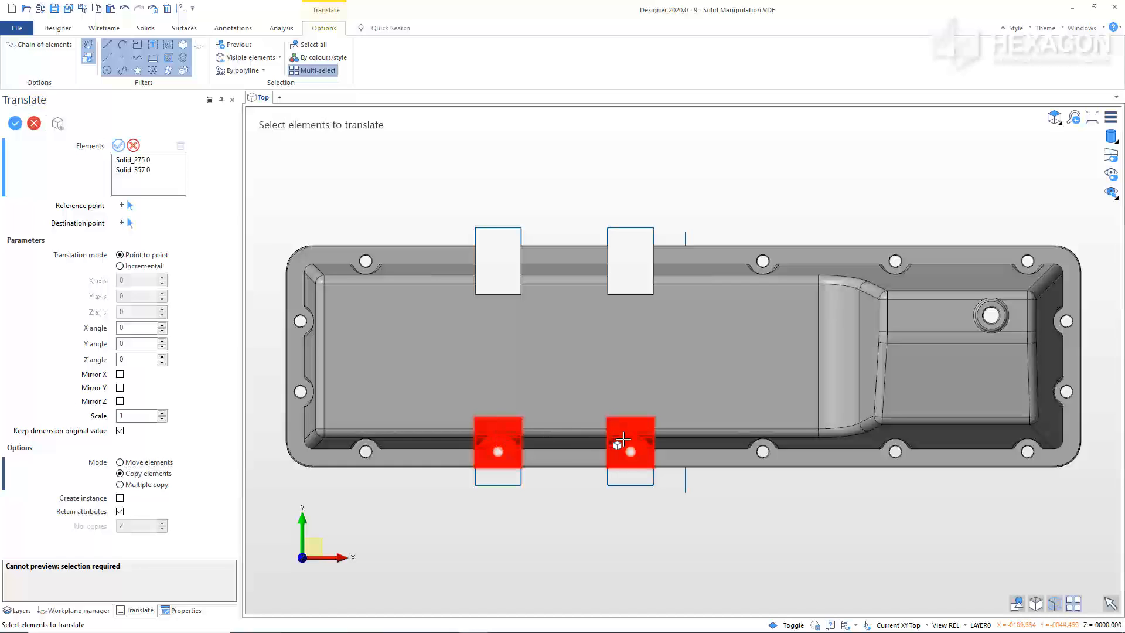
middle_click(577, 502)
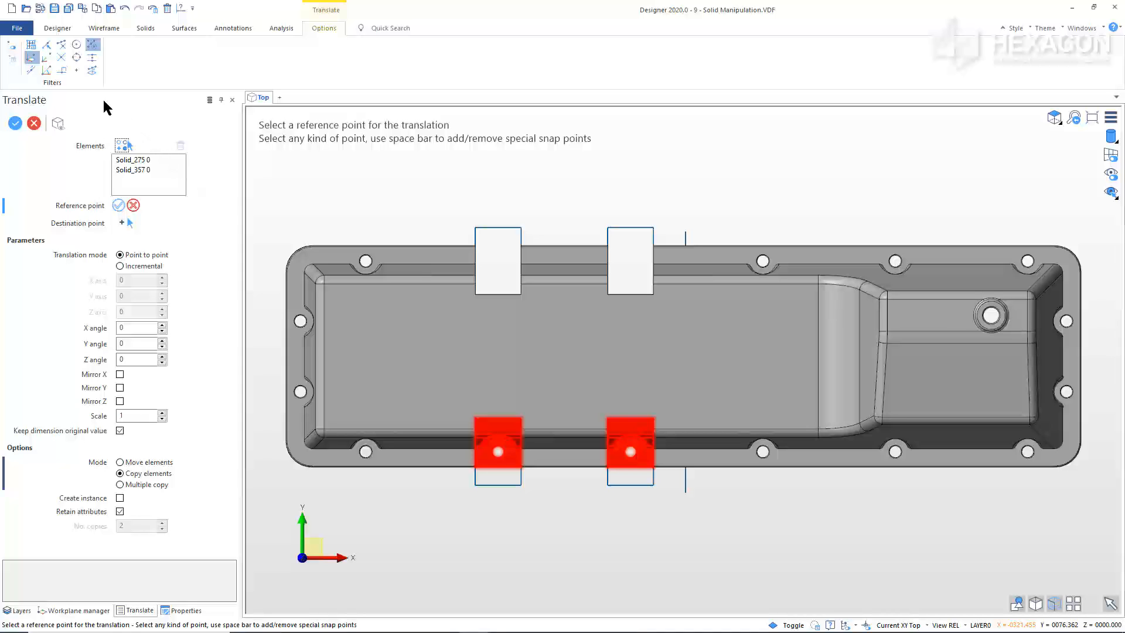
click(92, 71)
click(497, 418)
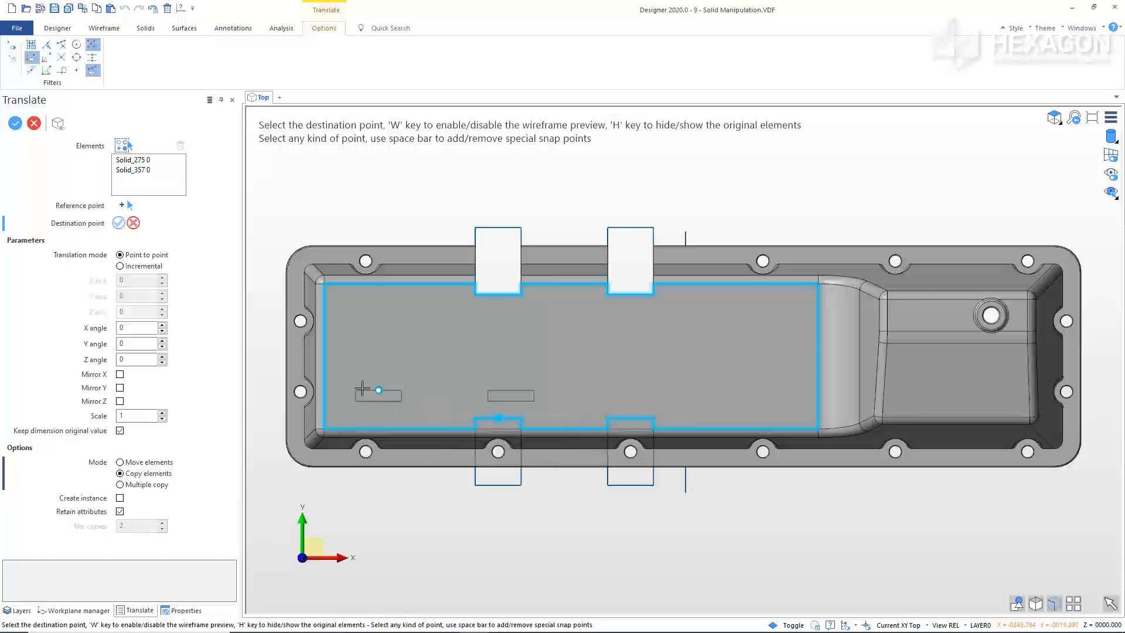
- Rotate the copies 180 about Z and place them in the rear gaps, at the inner-edge midpoint of the gap farther from the lengthened end
click(129, 358)
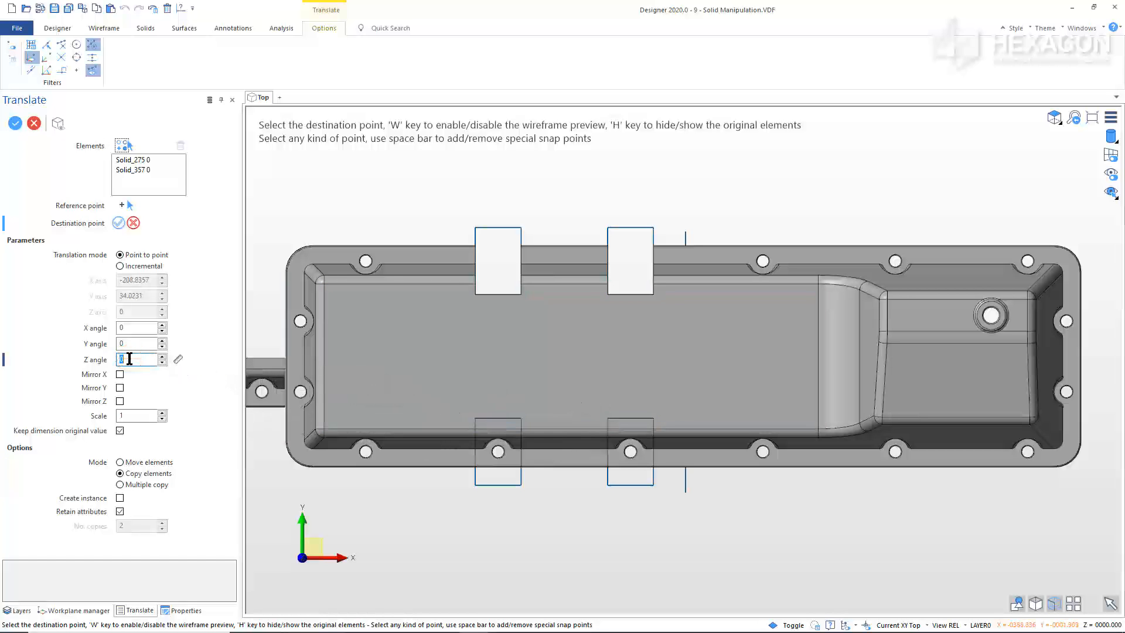
text(18)
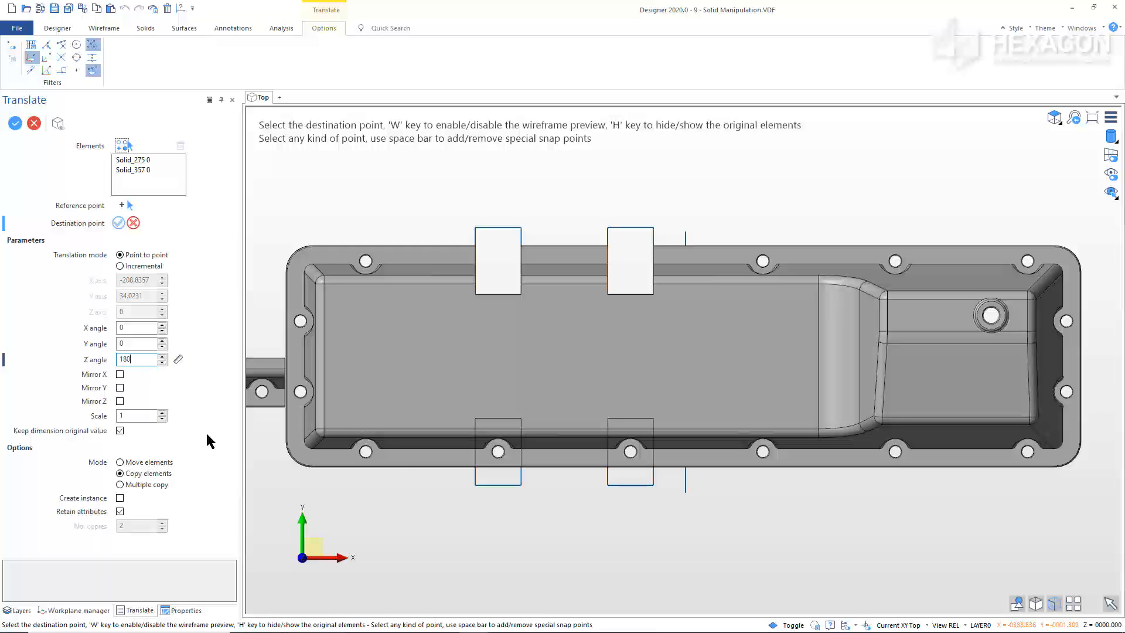
key(Tab)
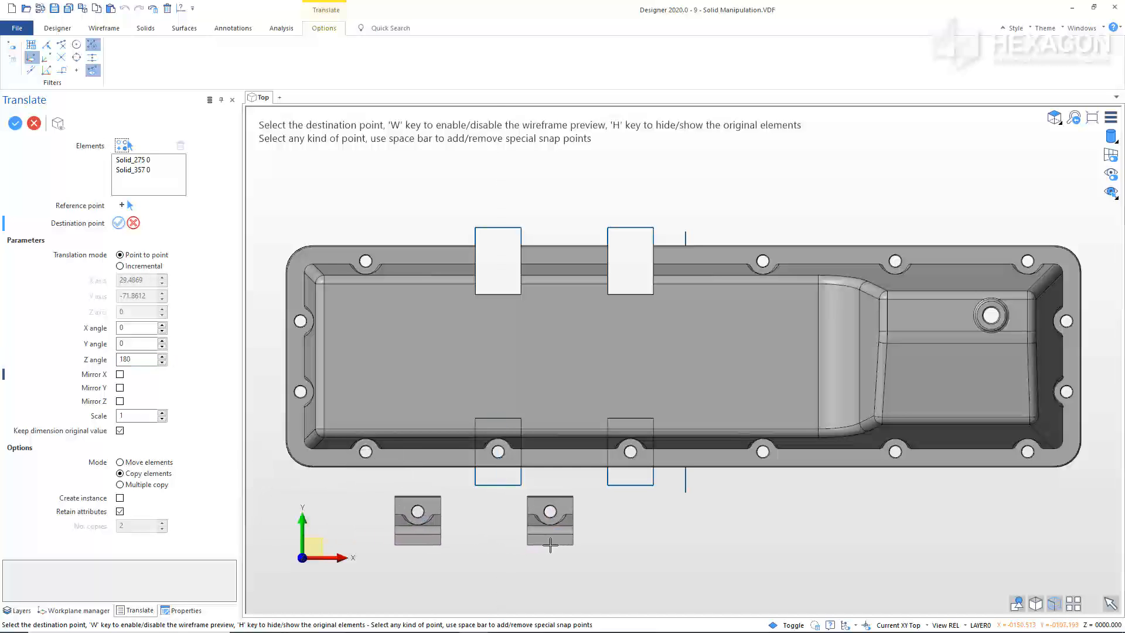
middle_drag(550, 546, 638, 532)
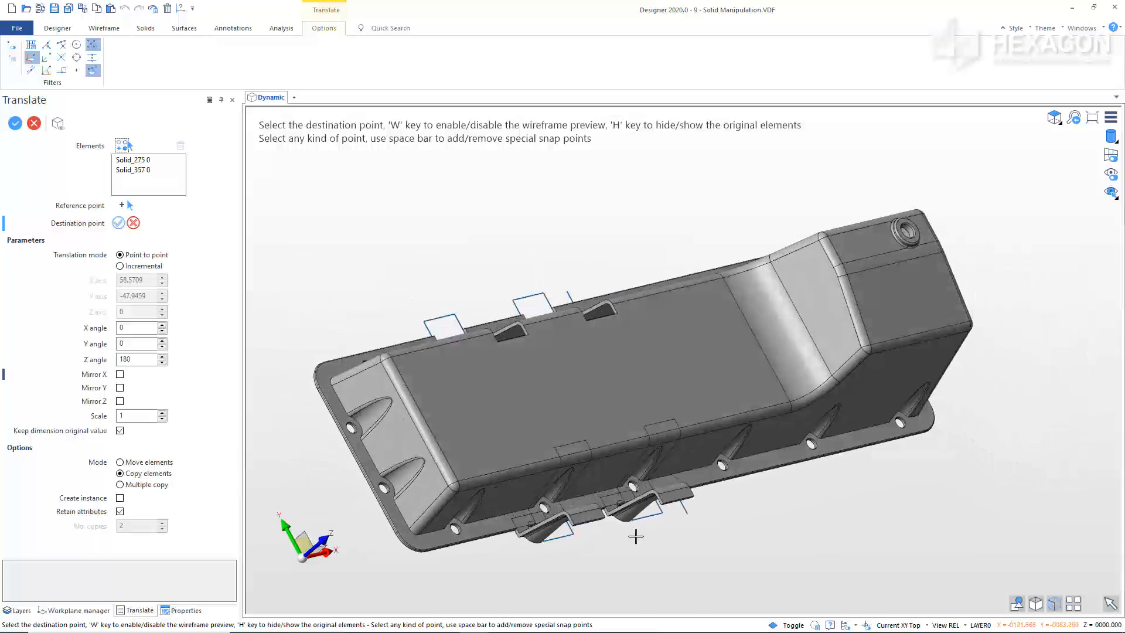
click(602, 318)
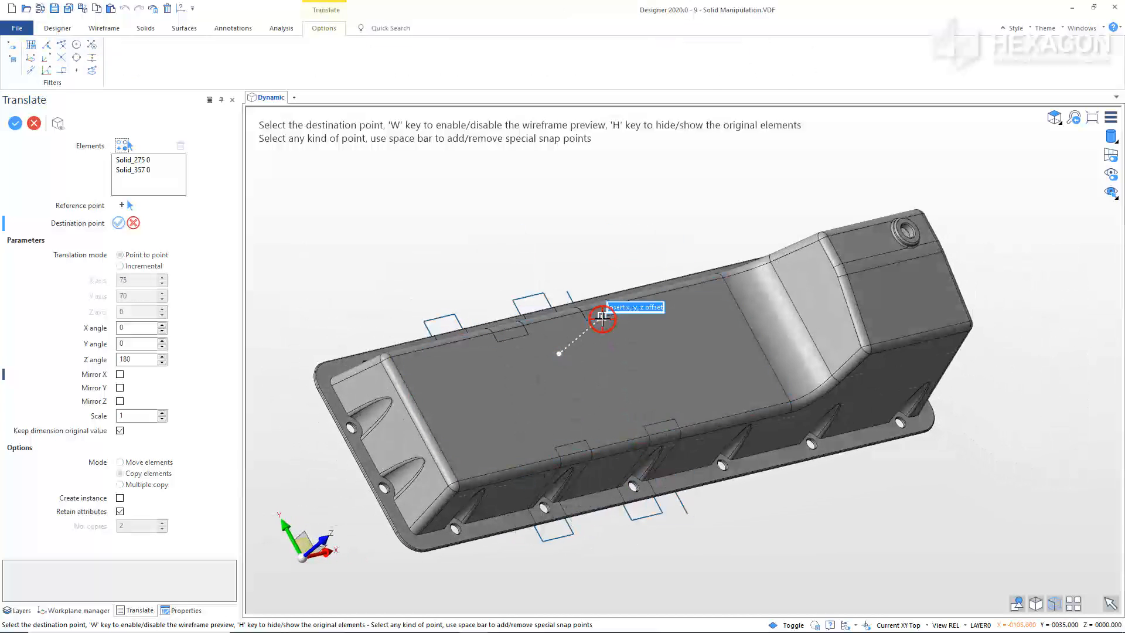
click(572, 241)
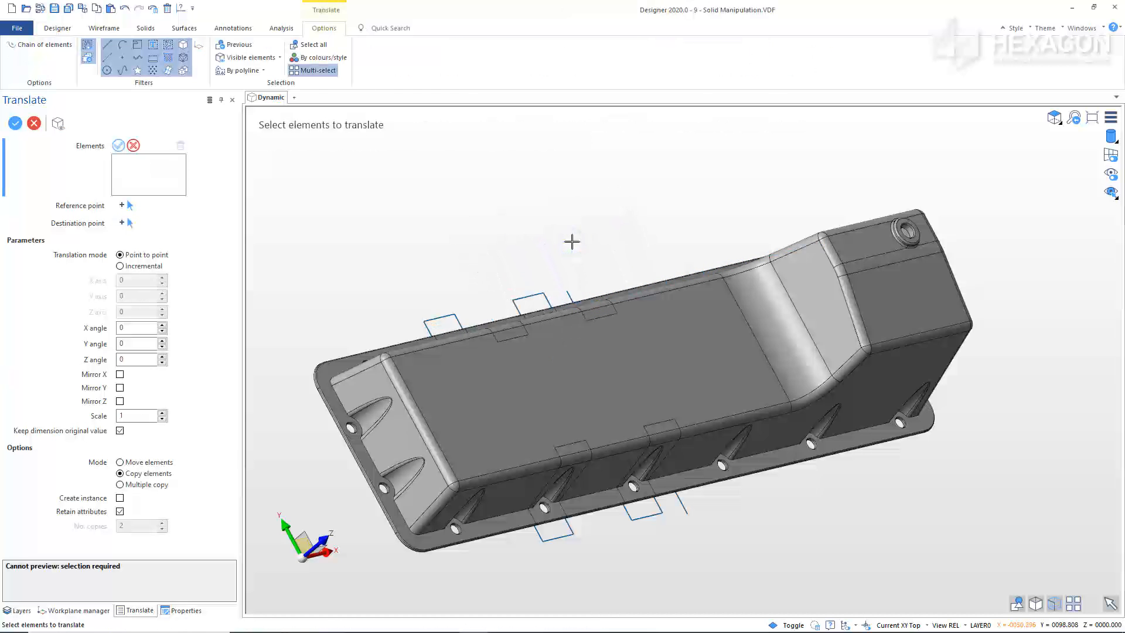
middle_drag(572, 243, 525, 255)
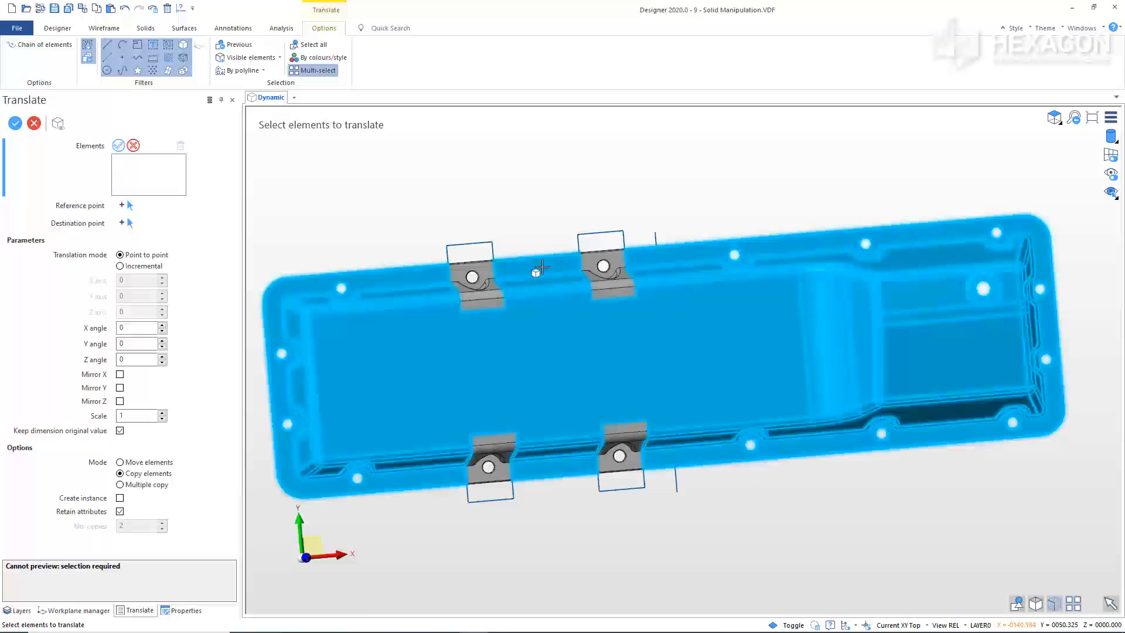
key(Escape)
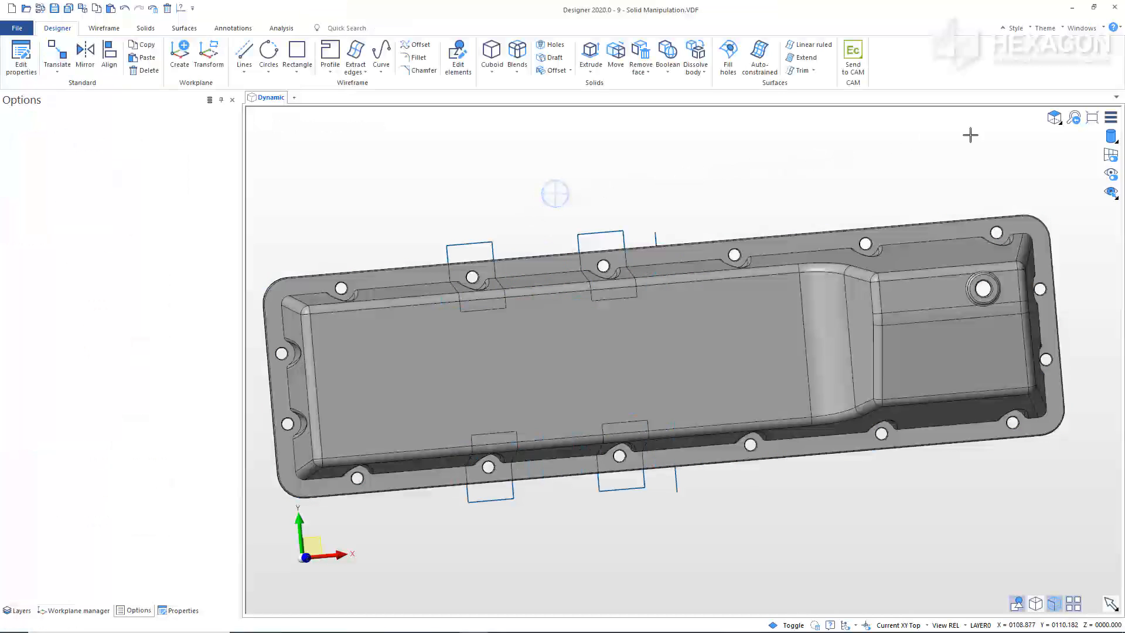
- Unite the main oil pan body with all four flange hole sections, using the main body as the Boolean target
click(1054, 118)
click(1054, 154)
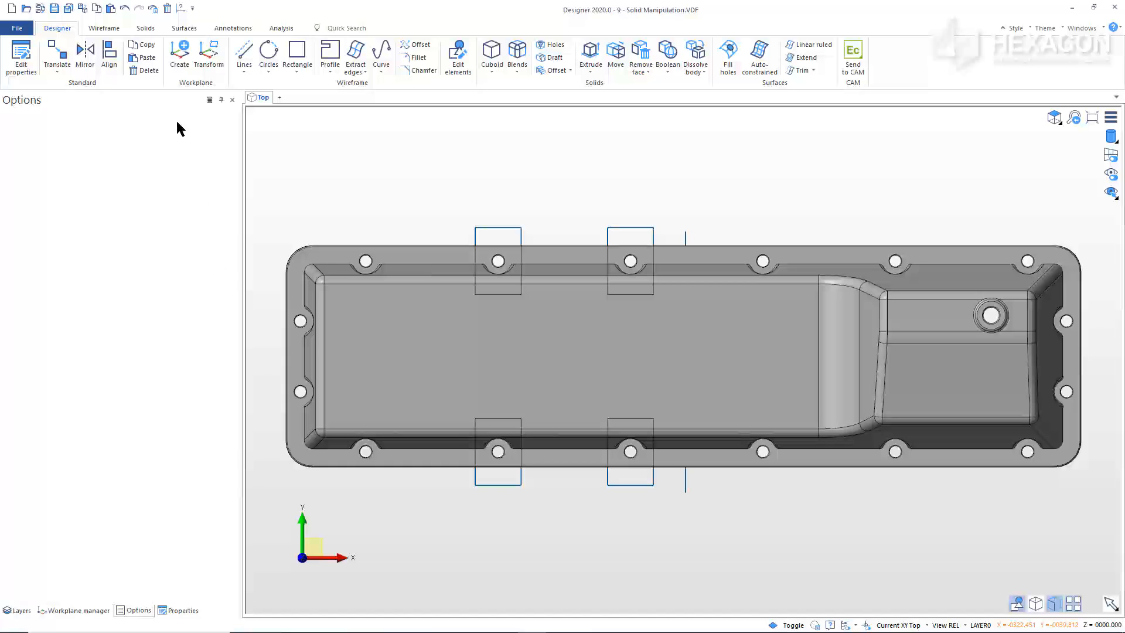
click(146, 29)
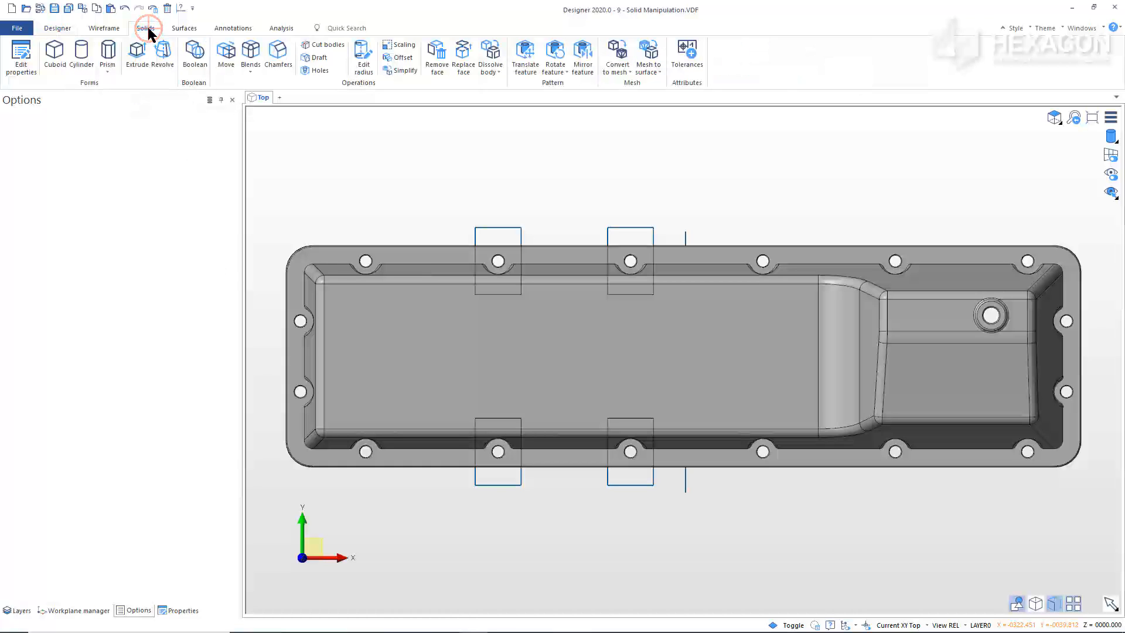
click(192, 53)
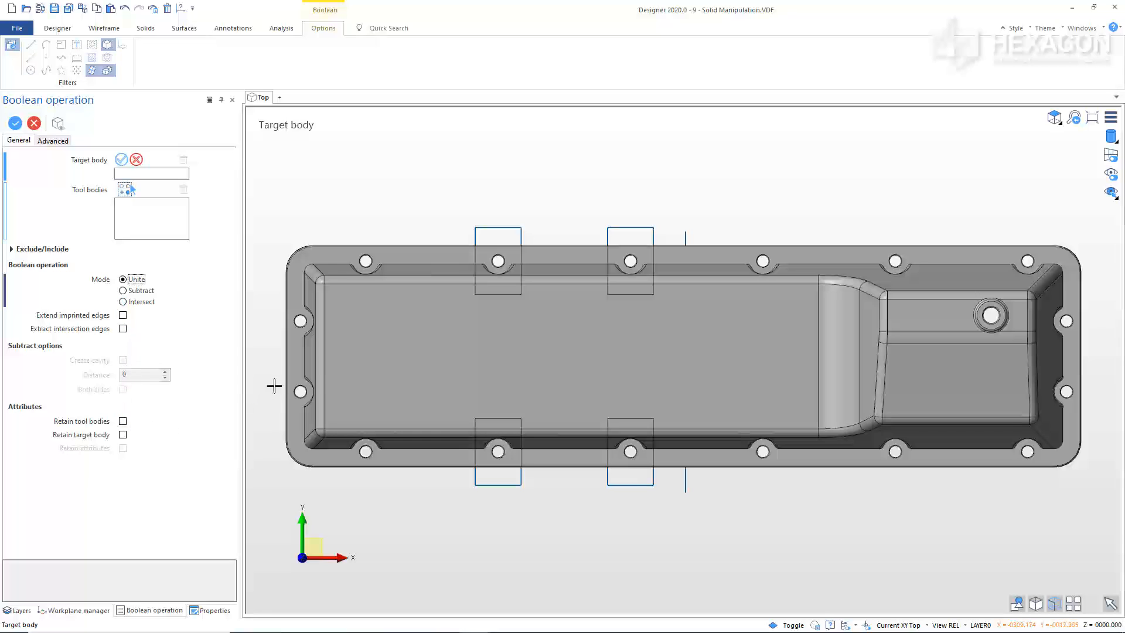
click(382, 355)
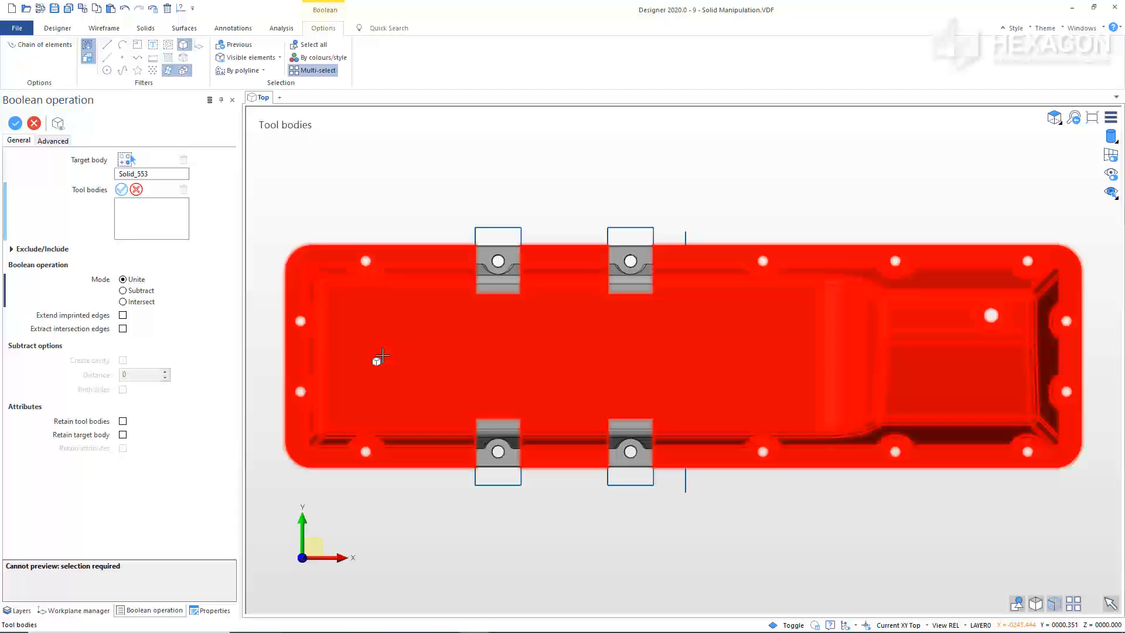
click(488, 286)
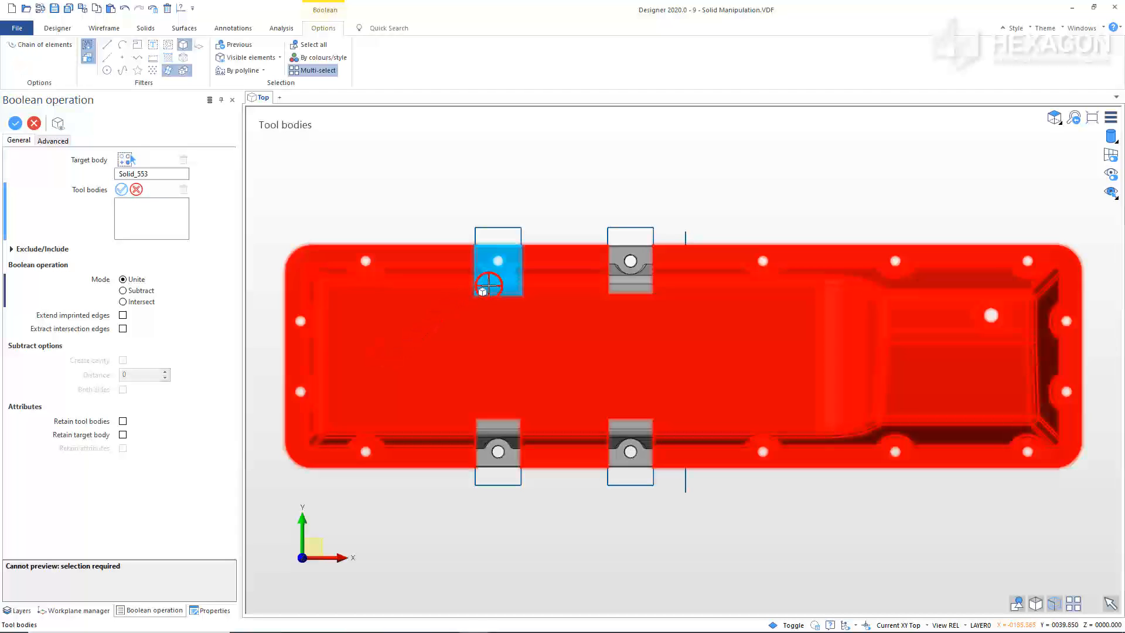
click(620, 280)
click(624, 441)
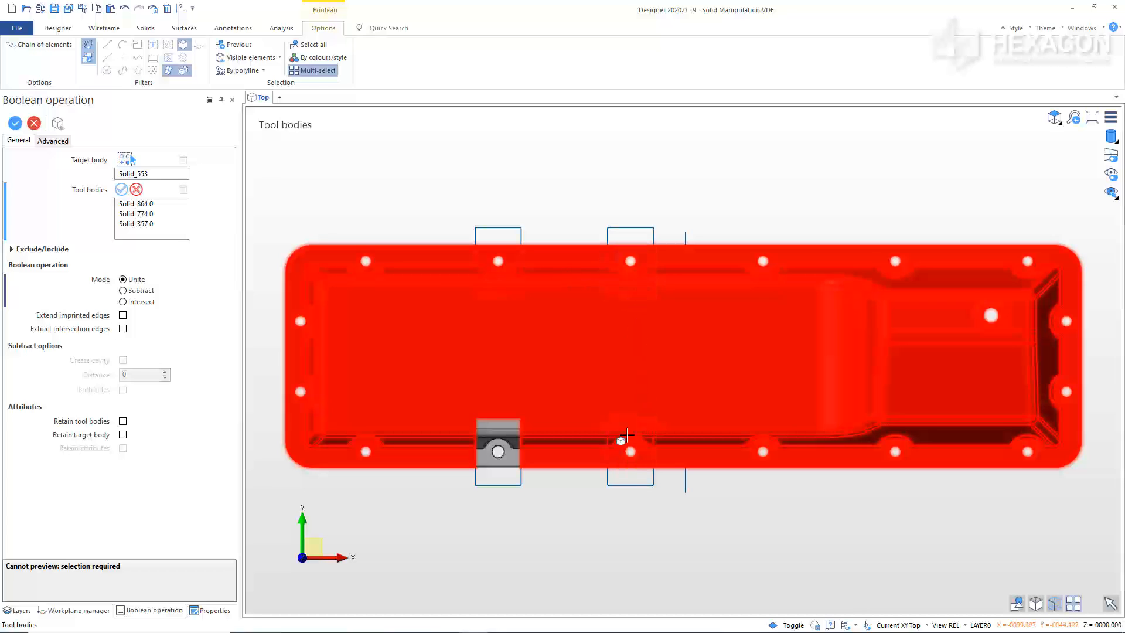
click(500, 445)
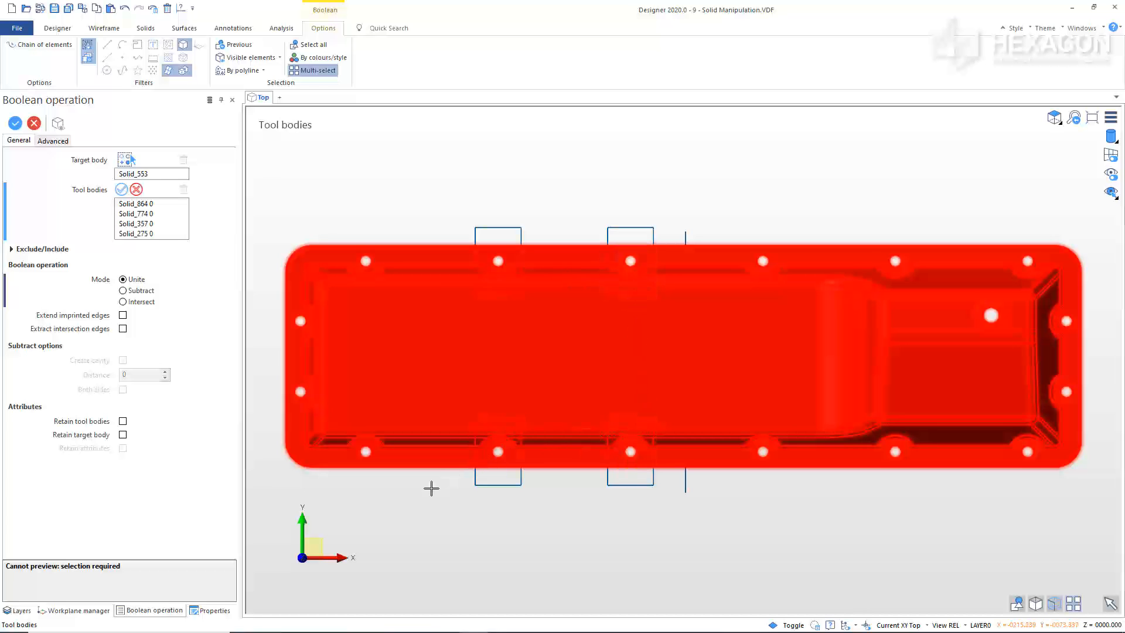
right_click(418, 501)
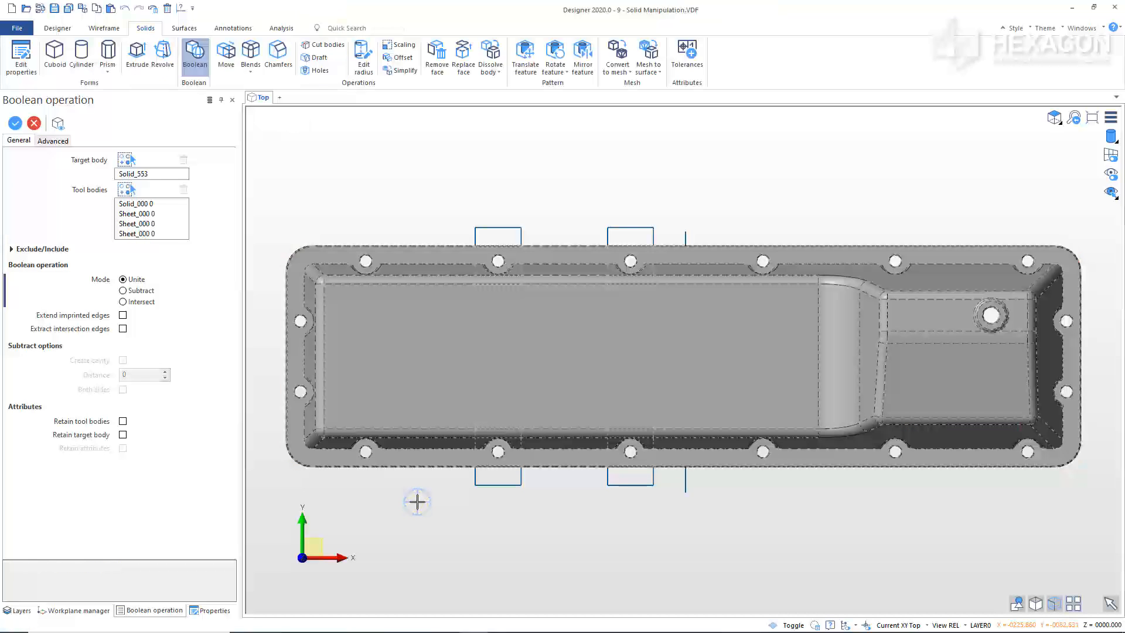
right_click(417, 502)
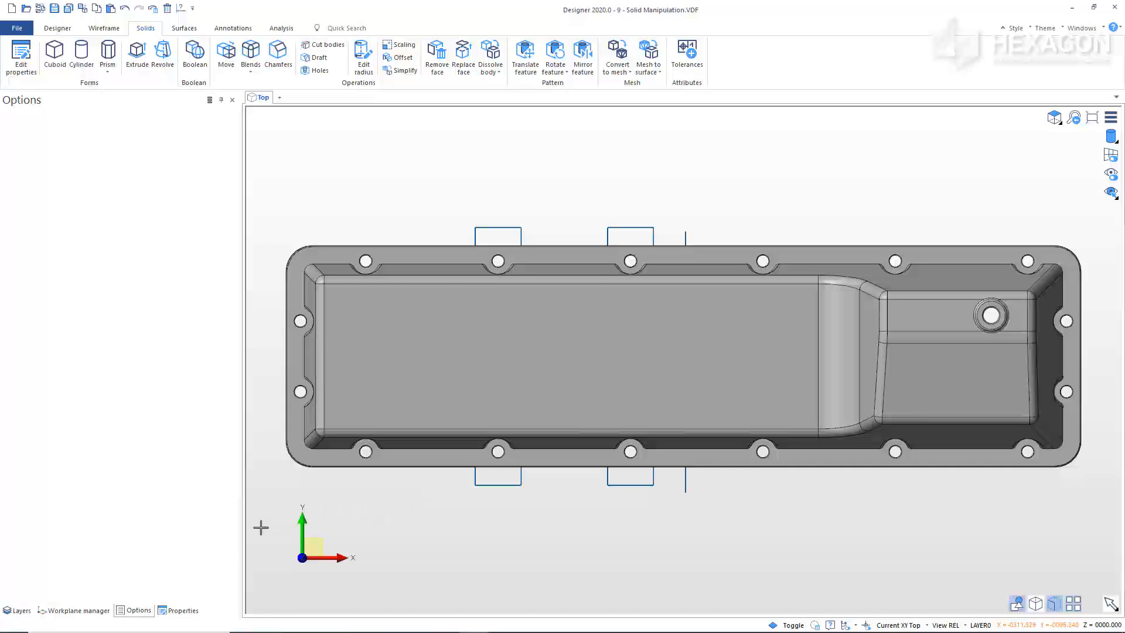
- Hide the wireframe geometry on LAYER0 and show the finished oil pan in the isometric front right view
click(18, 609)
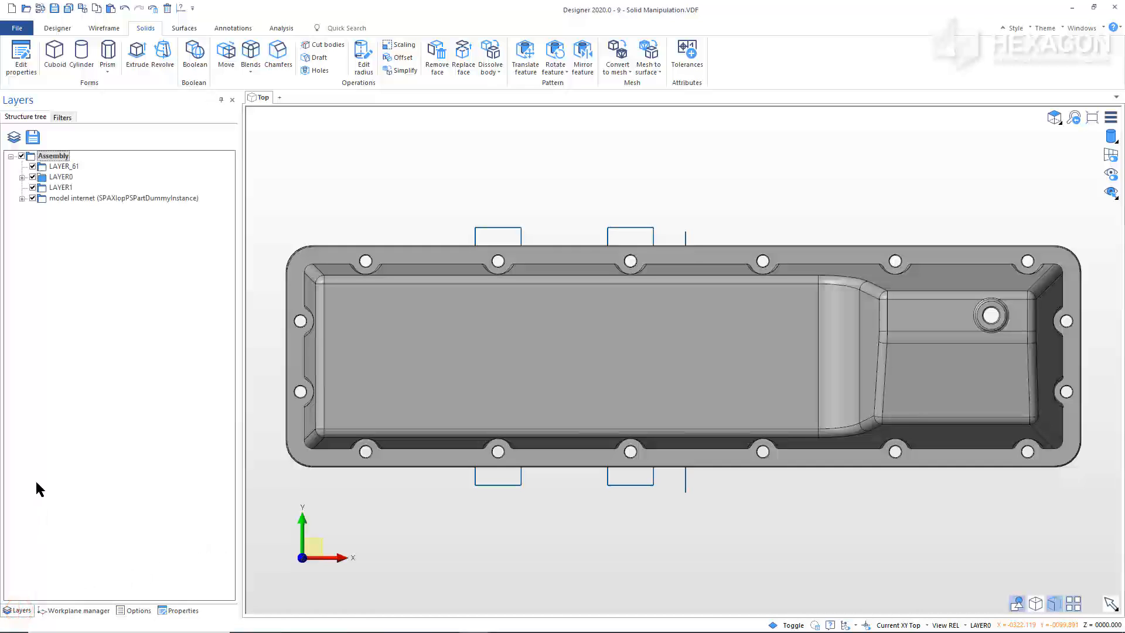
click(21, 177)
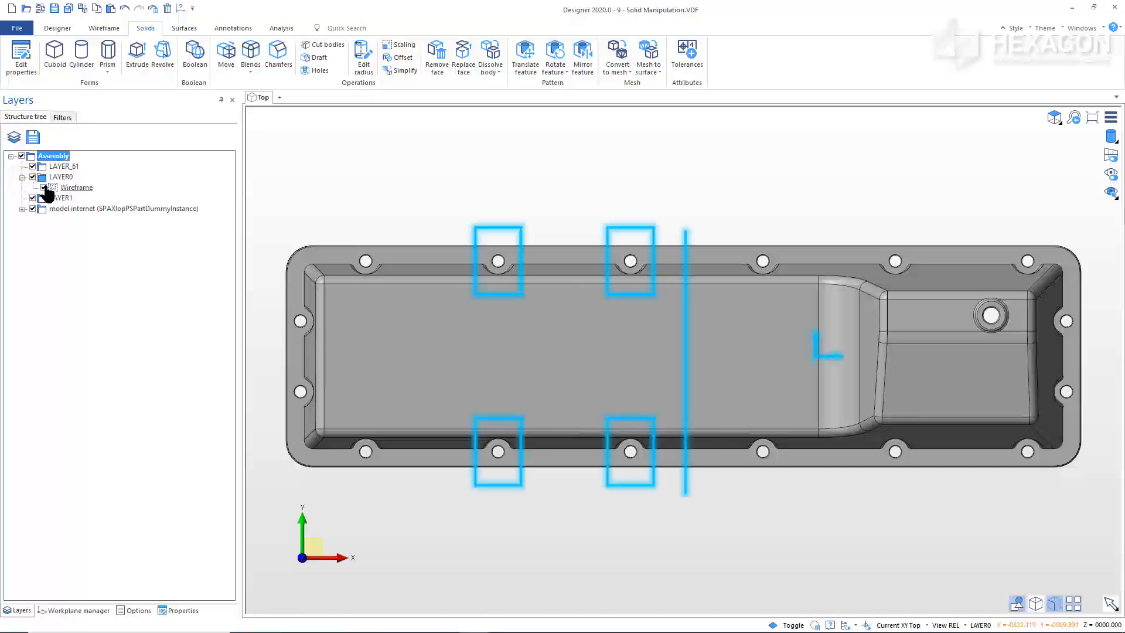
click(43, 188)
click(22, 177)
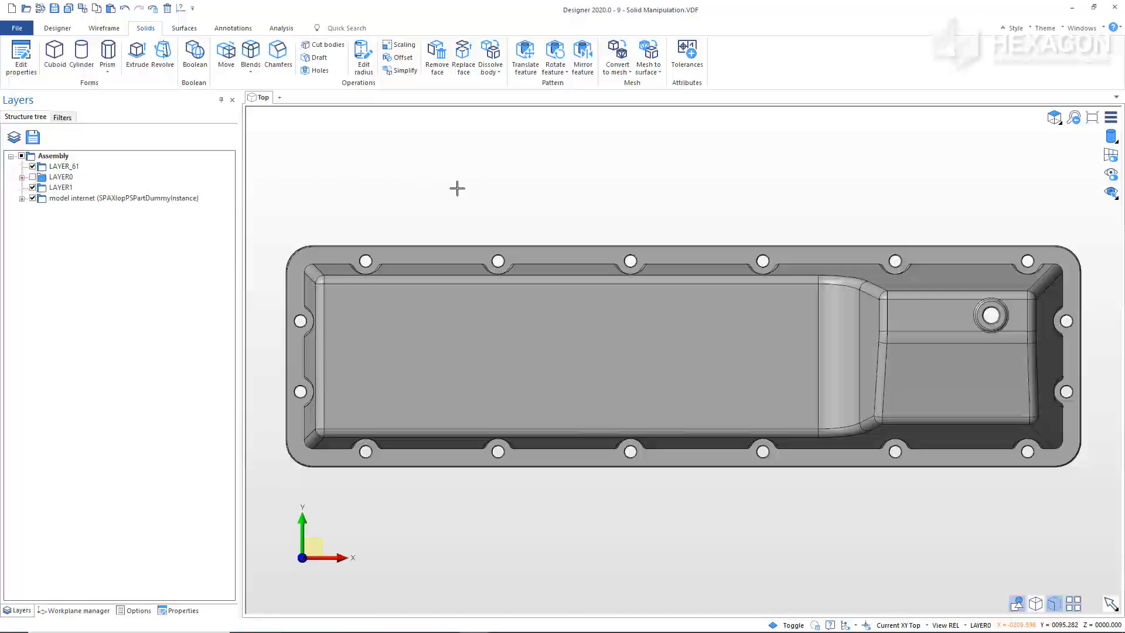
click(1056, 119)
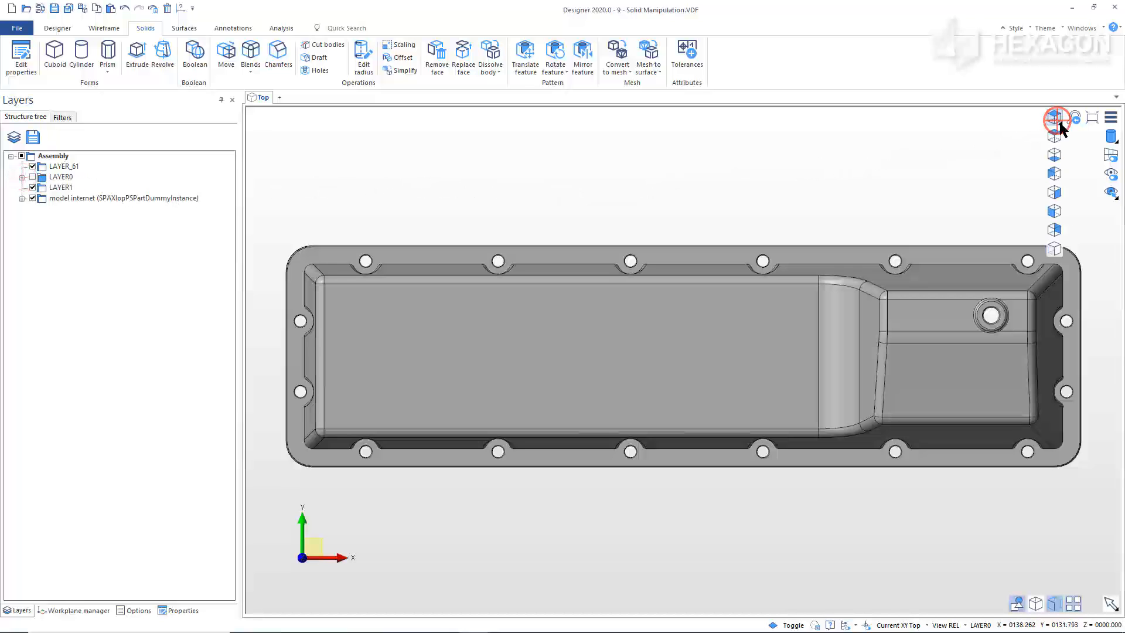
click(1055, 246)
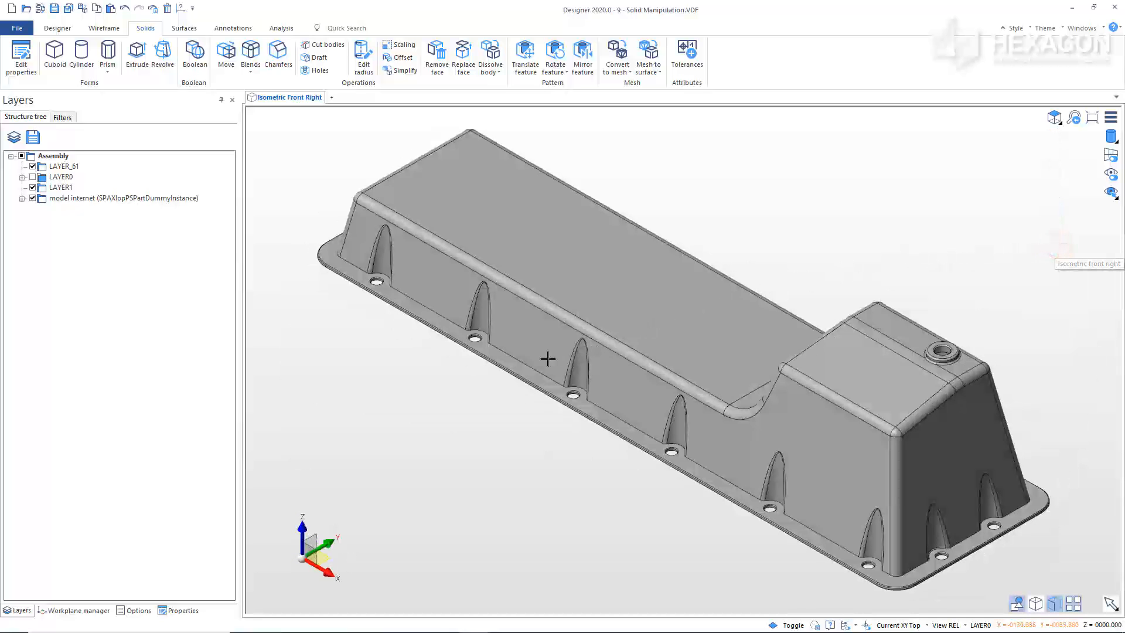